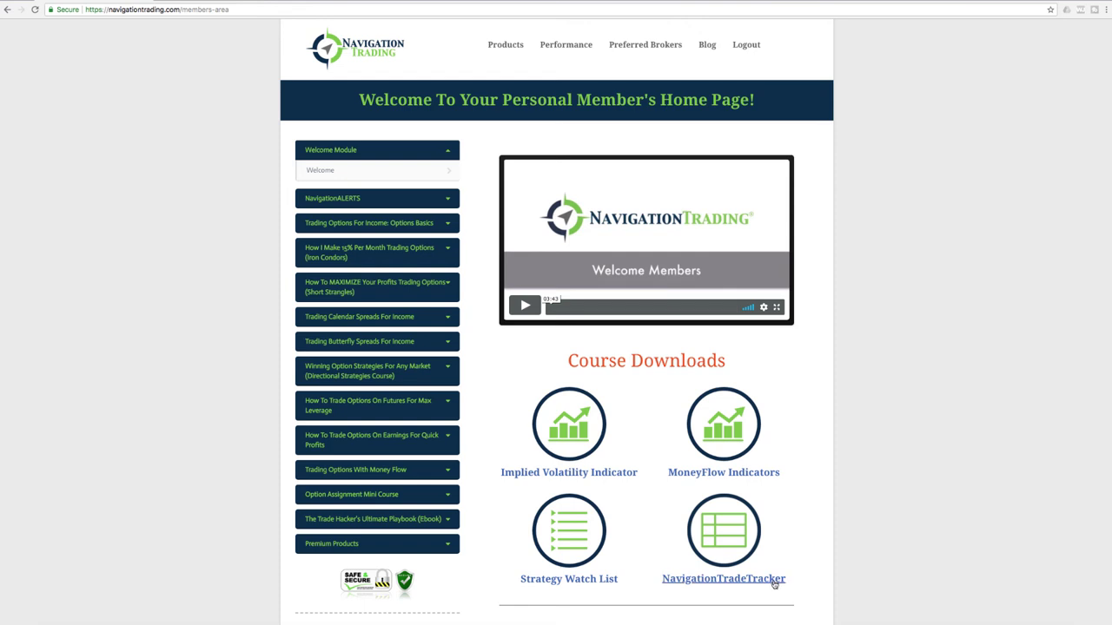
Show the NavigationTrading blog page and return to the member's home page
scroll(768, 567, down, 1)
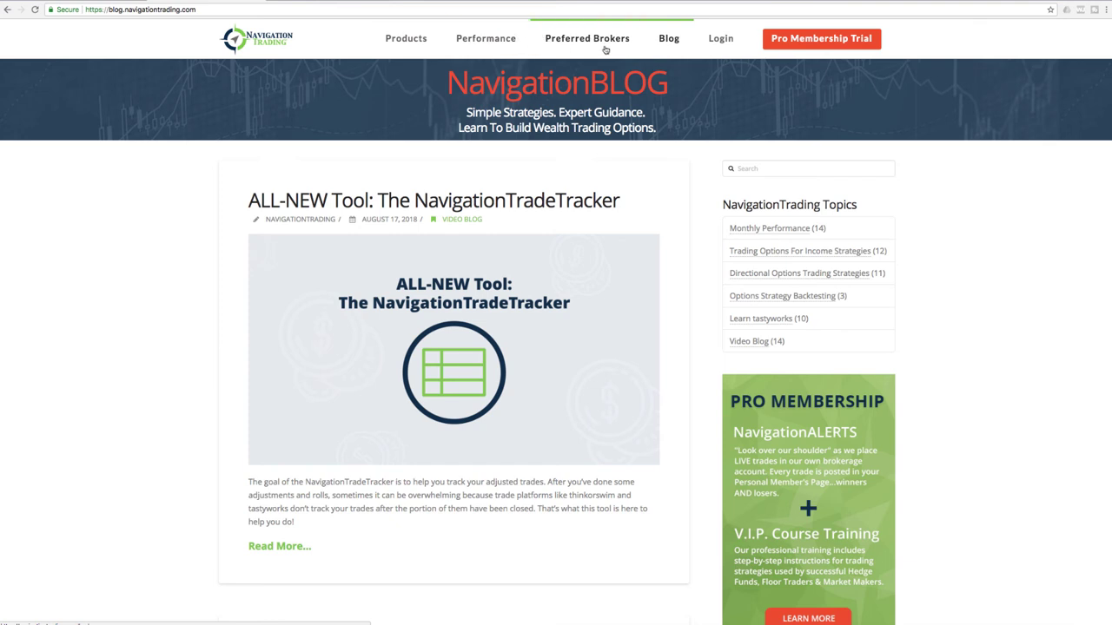
click(668, 40)
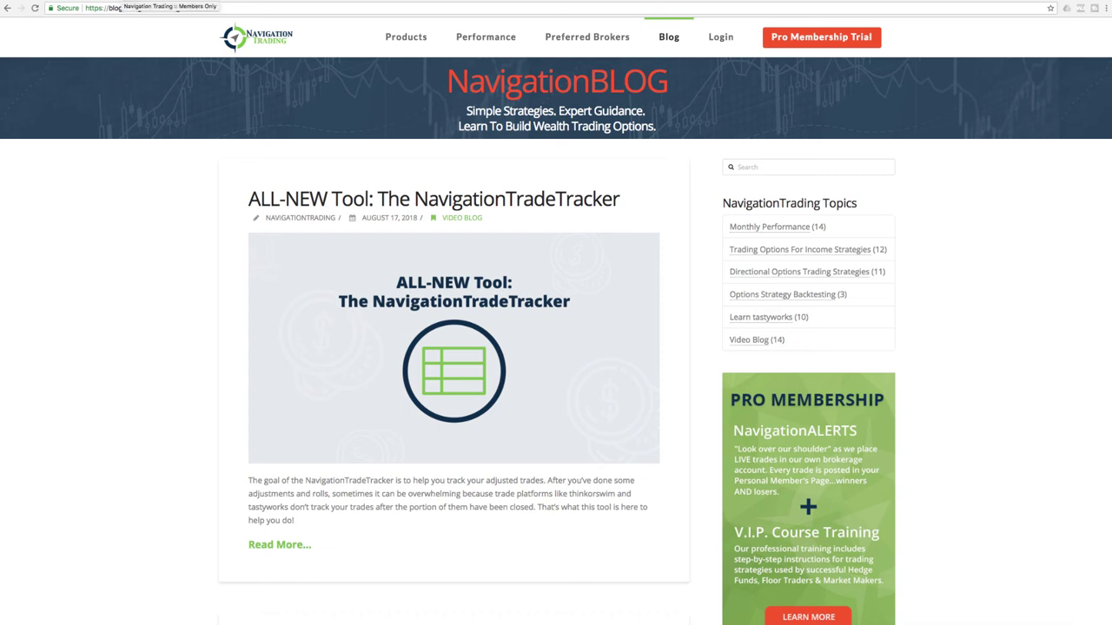
click(126, 0)
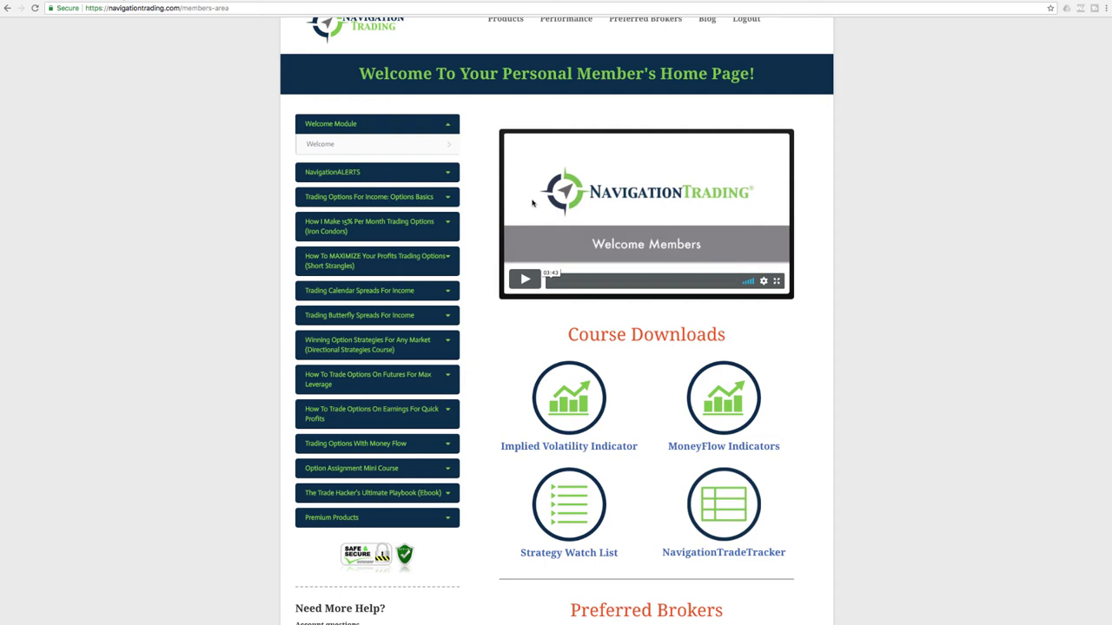
Open the ALERTS page under NavigationALERTS and find the CVS closing trade filled 8/13/2018
click(436, 173)
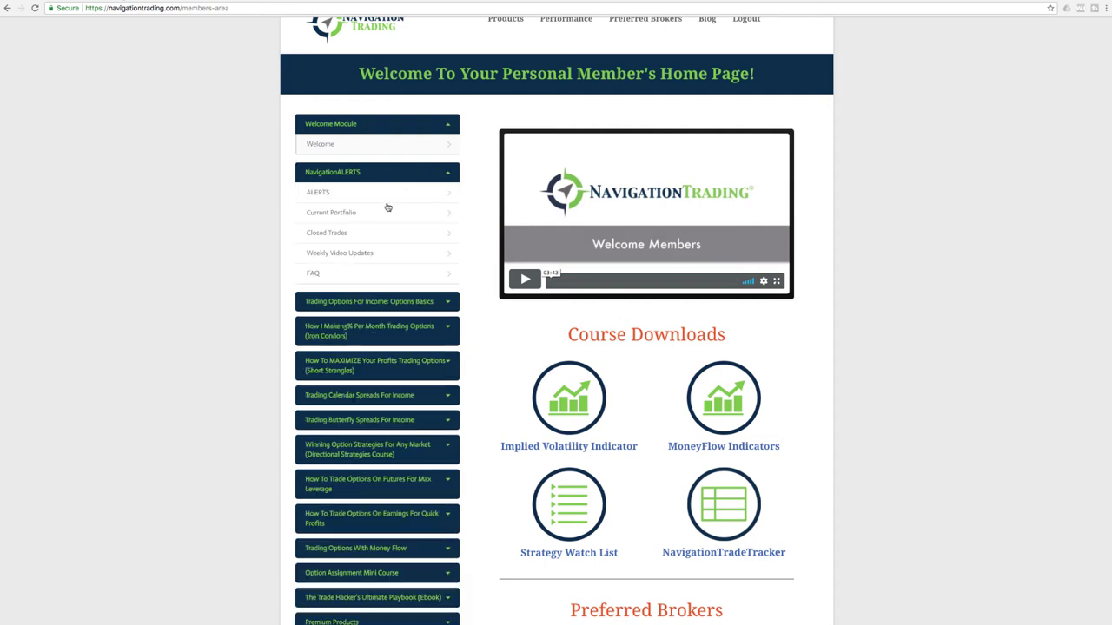
click(379, 193)
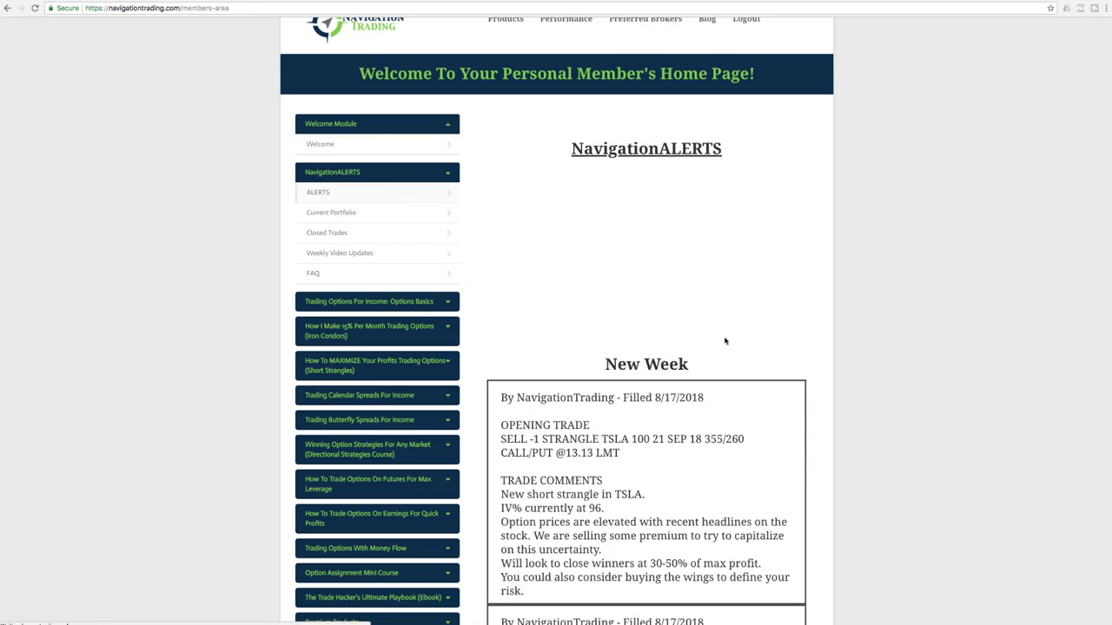
scroll(725, 341, down, 8)
scroll(725, 340, down, 15)
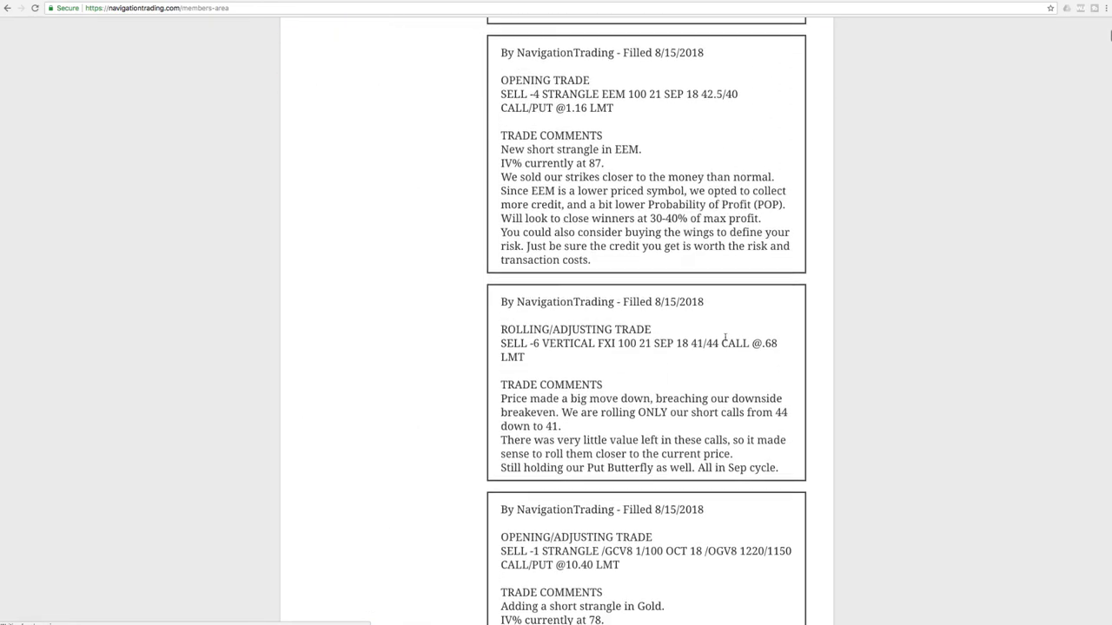
scroll(726, 339, down, 20)
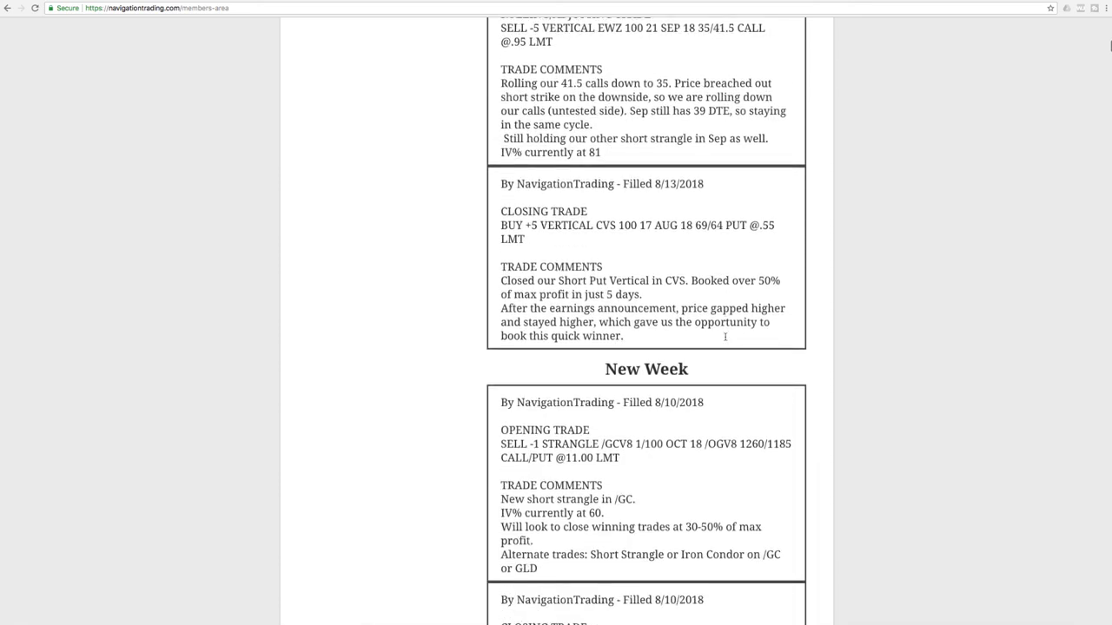
scroll(726, 339, up, 5)
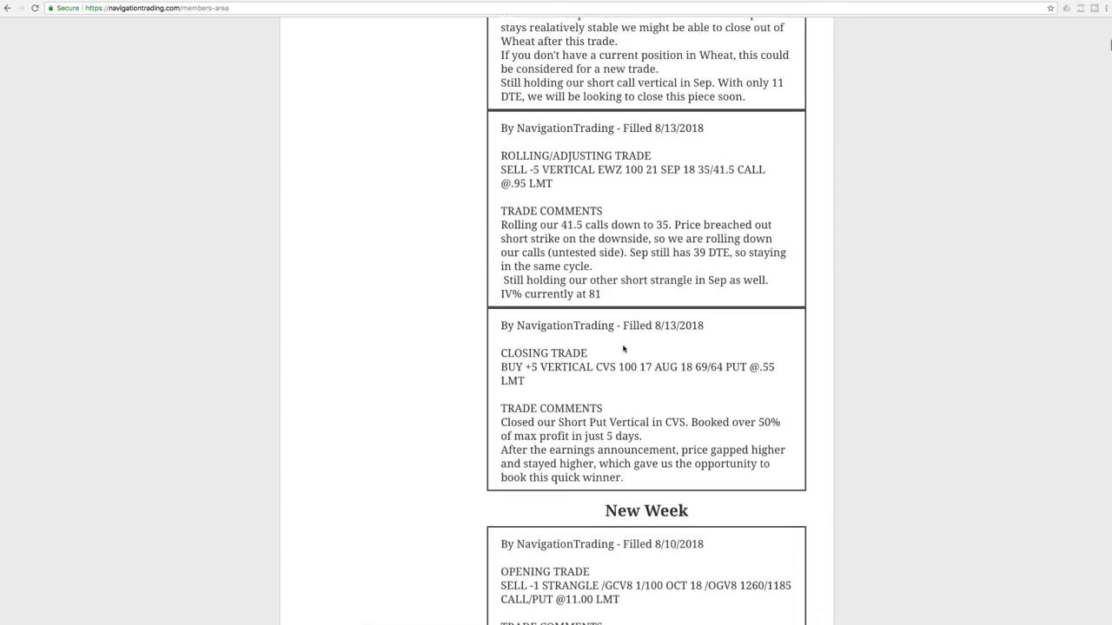
Highlight the CVS symbol, "Booked over 50%" and "5 days" in the CVS closing trade alert
drag(596, 386, 617, 386)
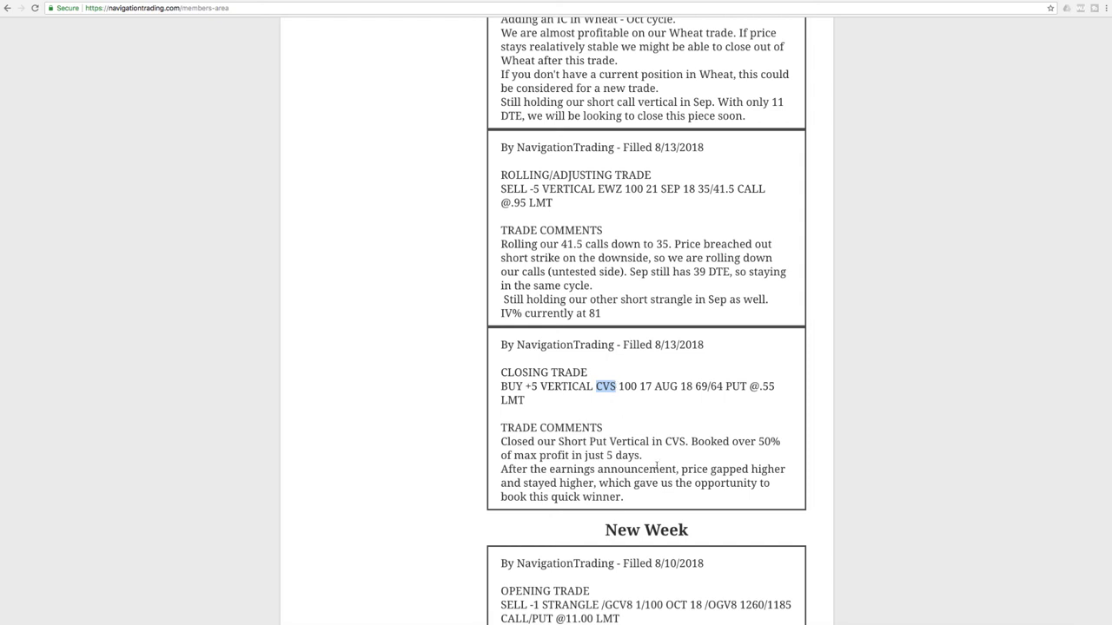
drag(665, 441, 686, 441)
drag(690, 441, 792, 444)
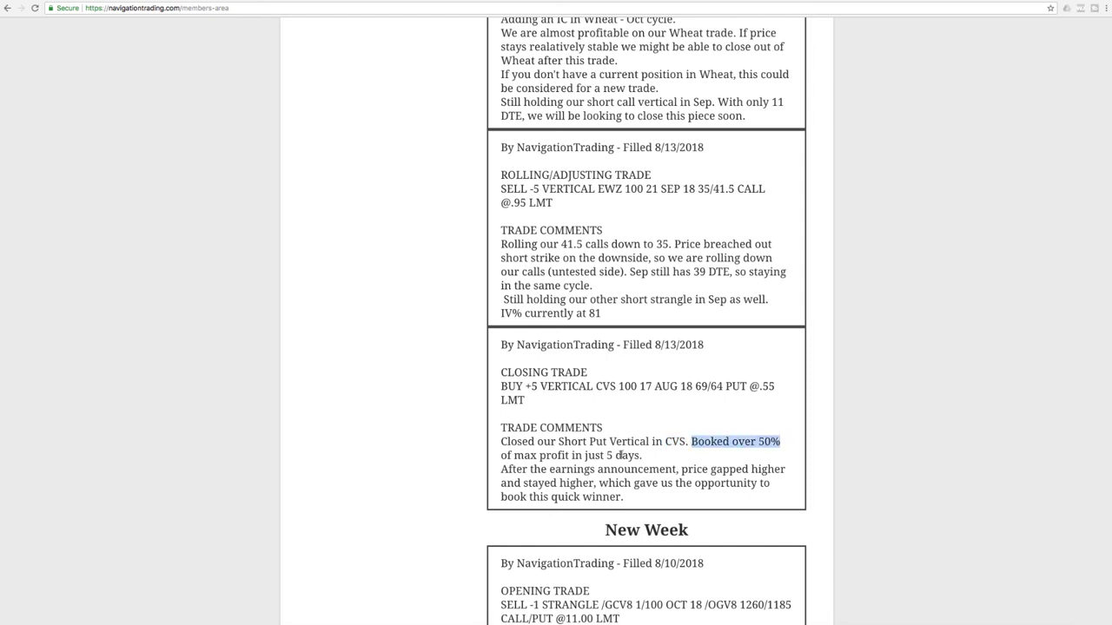
drag(607, 455, 664, 458)
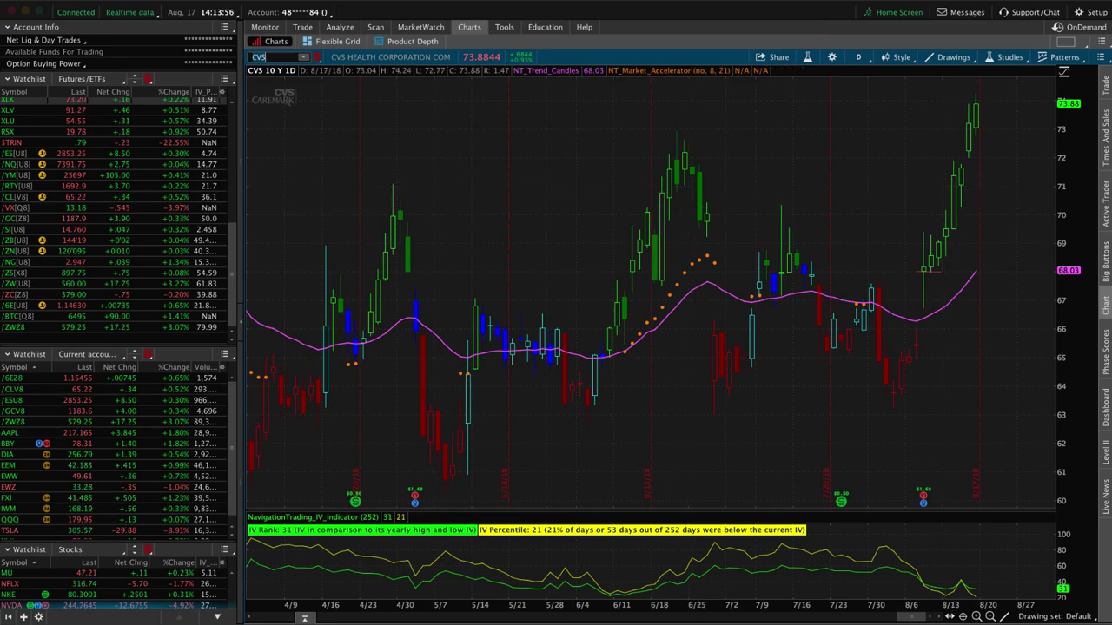
Return to the alerts page in the browser and highlight EWZ, SEP and the 41.5-to-35 call roll in the EWZ adjusting alert
key(alt+Tab)
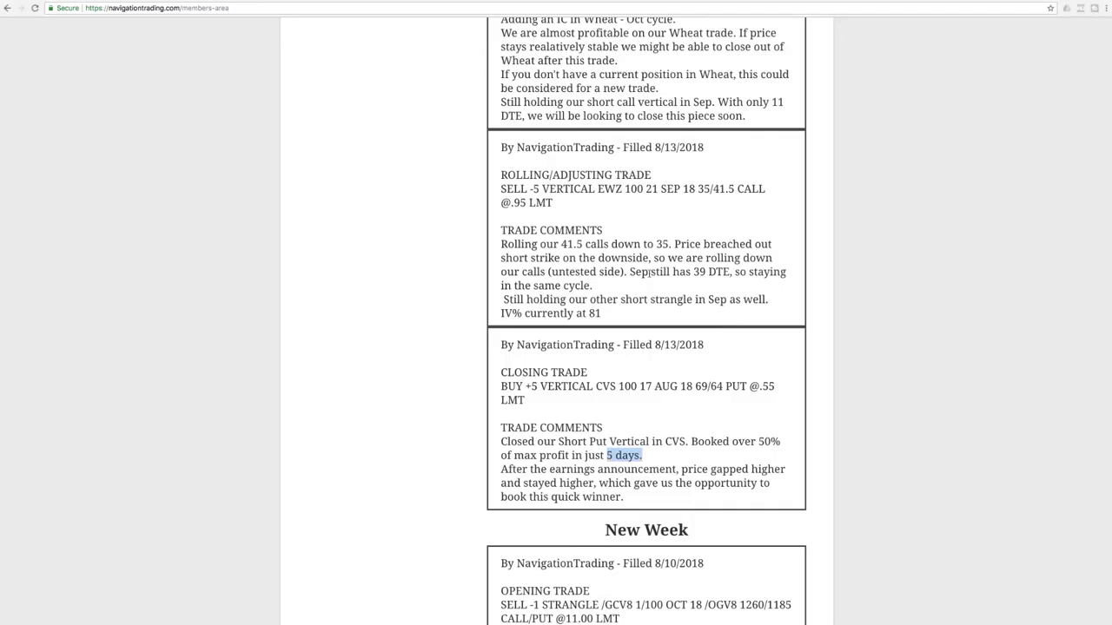
drag(598, 190, 624, 189)
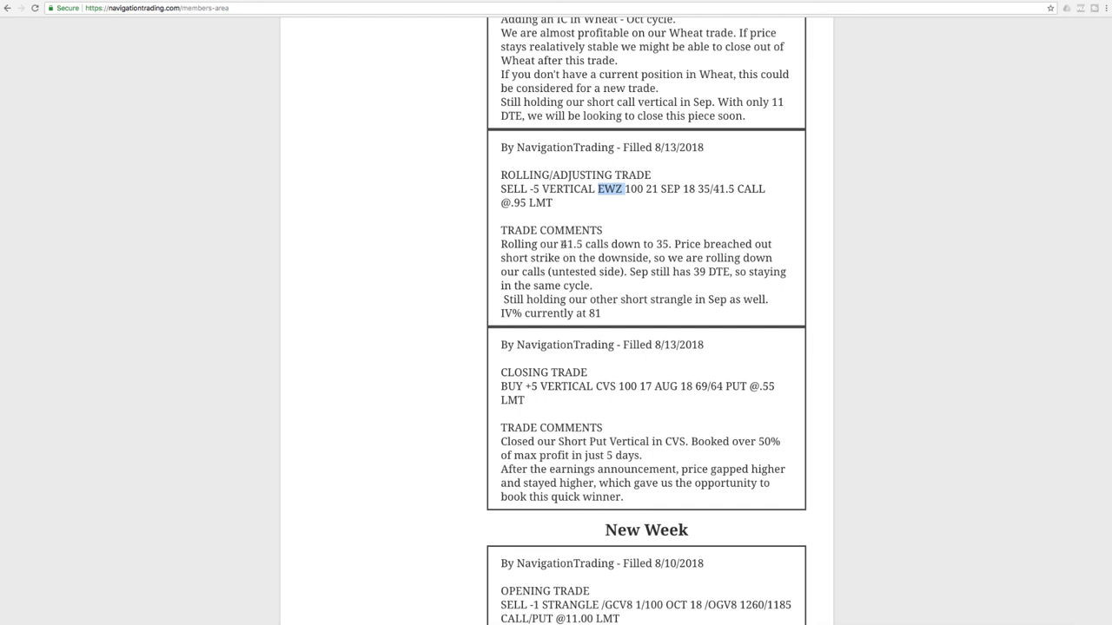
drag(659, 189, 680, 188)
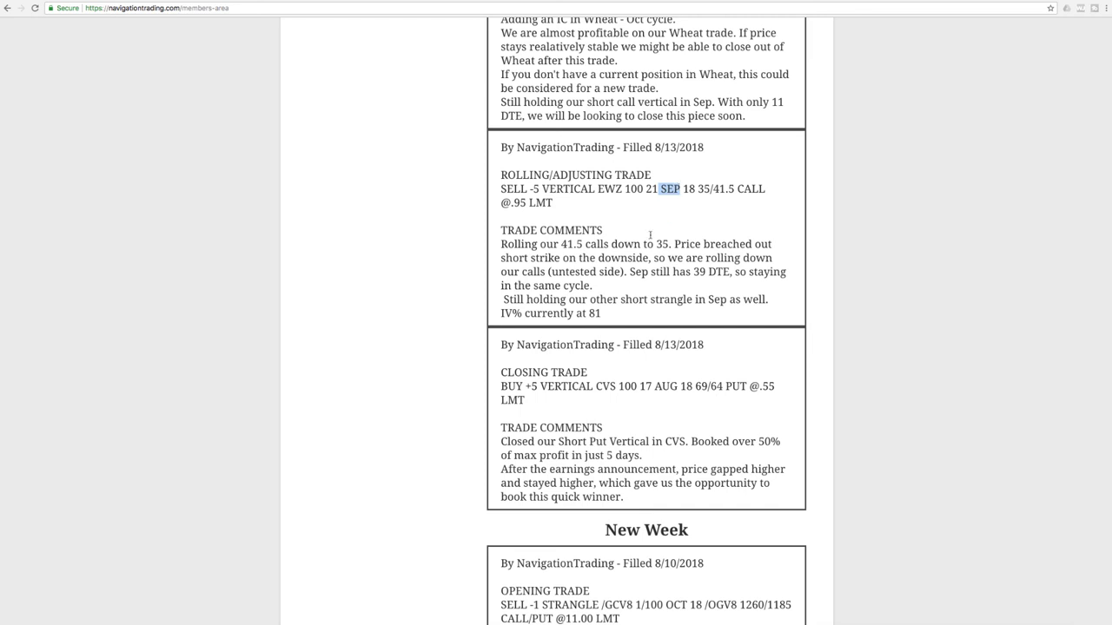
drag(562, 244, 673, 245)
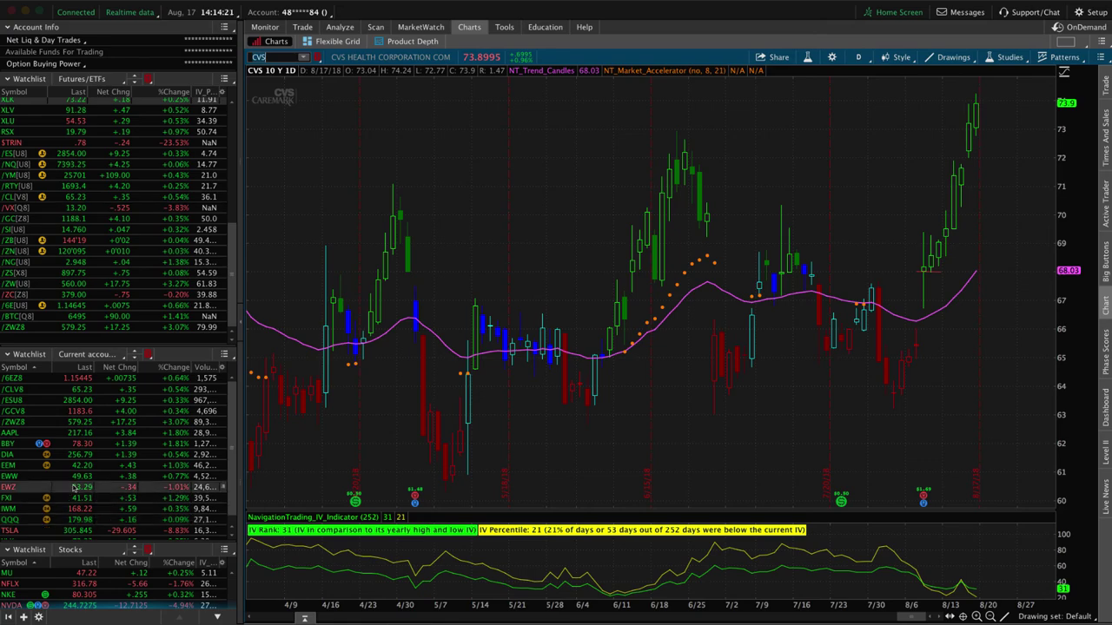
In thinkorswim, load EWZ from the current account watchlist and analyze its risk profile with only the 34 put and 35 call legs
click(74, 489)
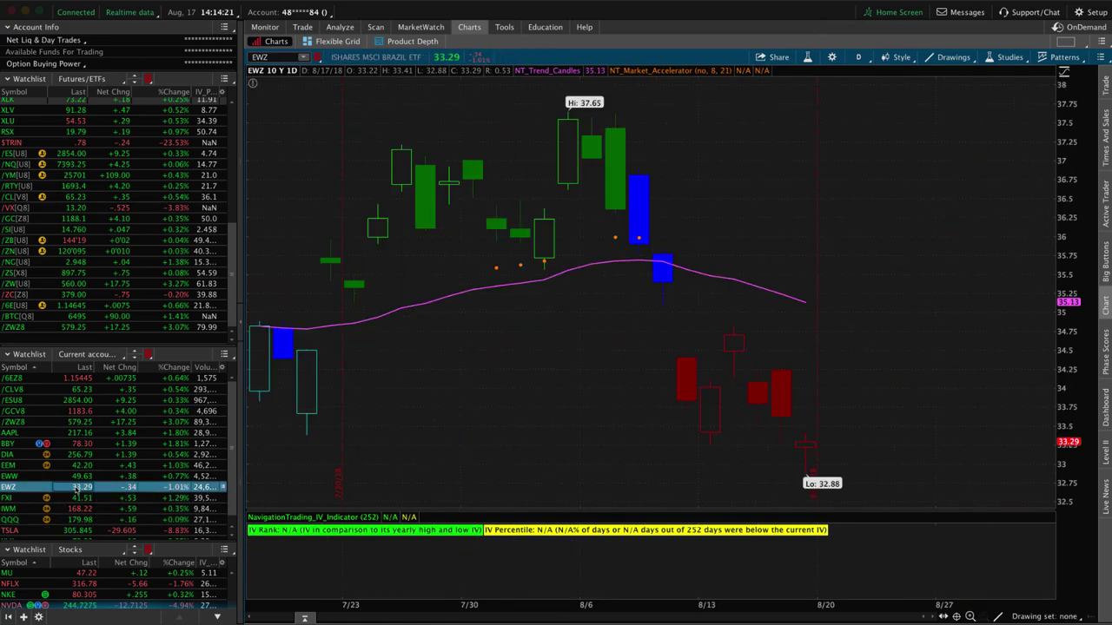
click(339, 27)
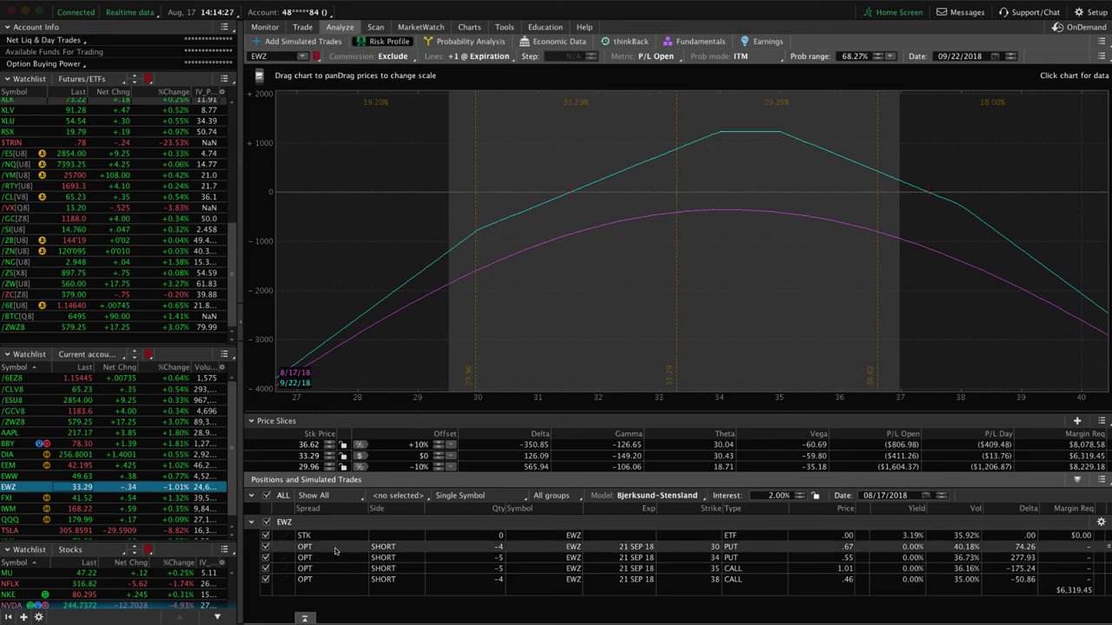
click(265, 579)
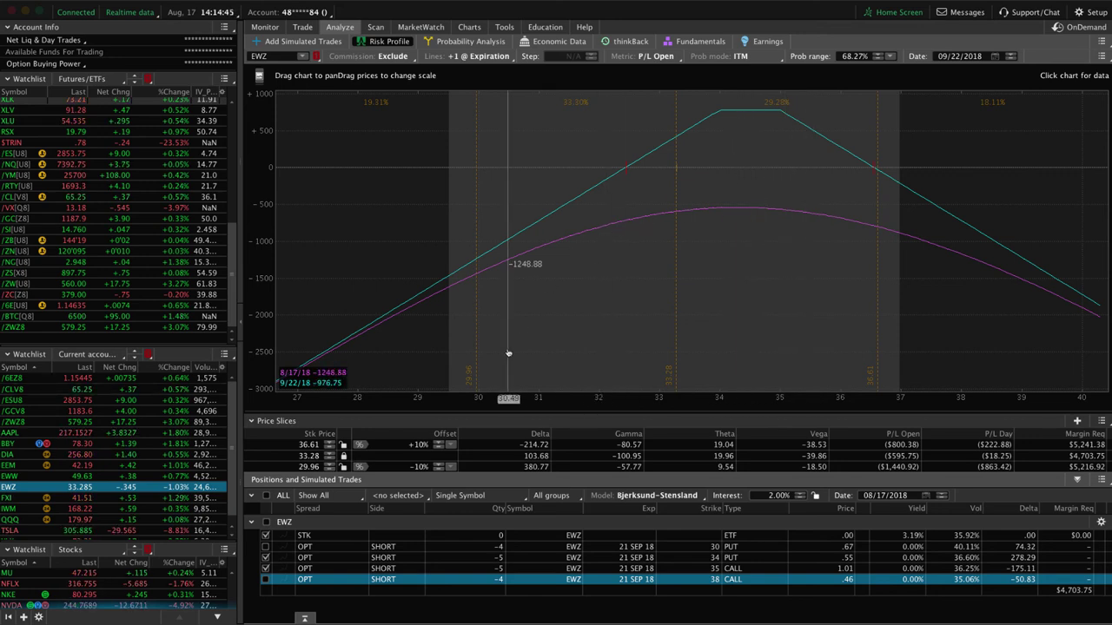
Switch the EWZ risk profile to include only the 30 put and 38 call short legs
click(266, 546)
click(265, 558)
click(266, 568)
click(266, 580)
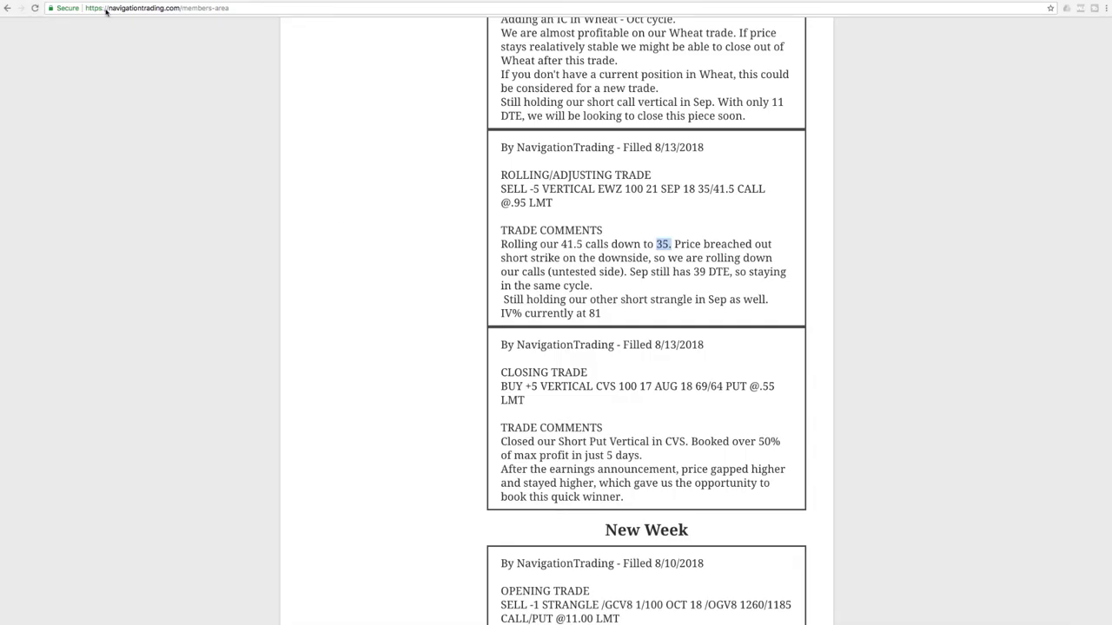
Highlight the wheat symbol in the /ZWZ8 iron condor alert in the browser and show the /ZWZ8 risk profile in thinkorswim
scroll(492, 347, up, 5)
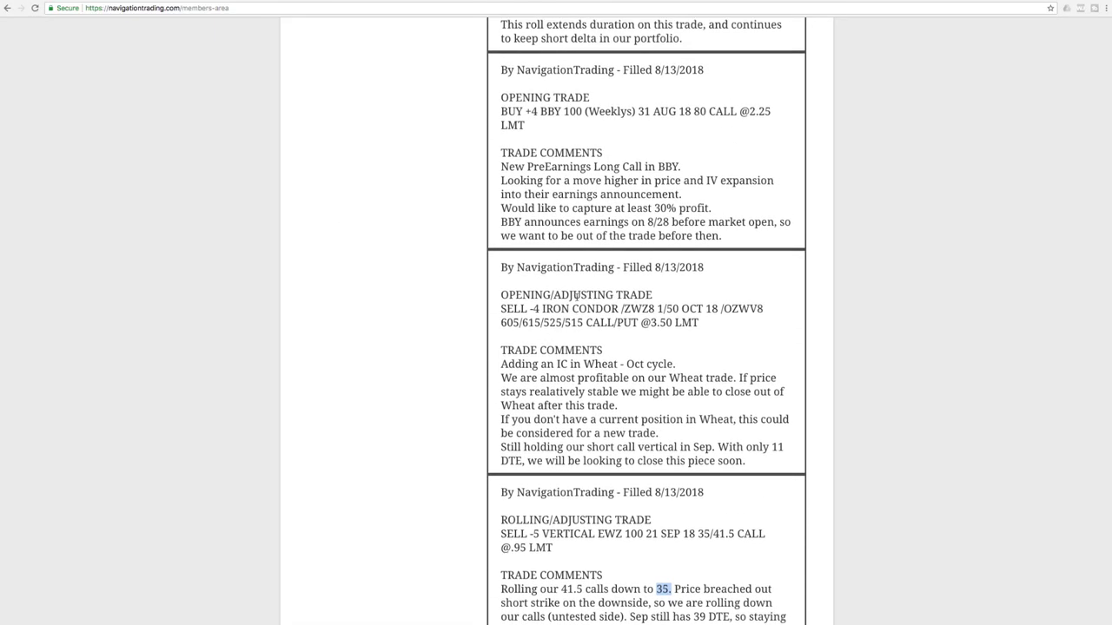
drag(621, 308, 643, 309)
key(super+Tab)
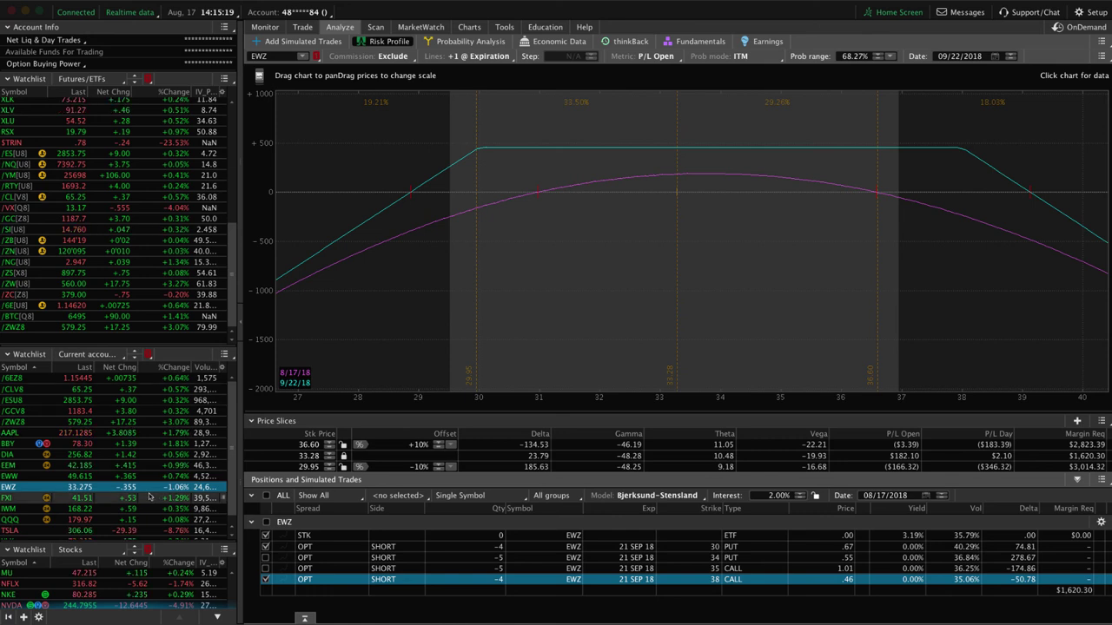
click(87, 421)
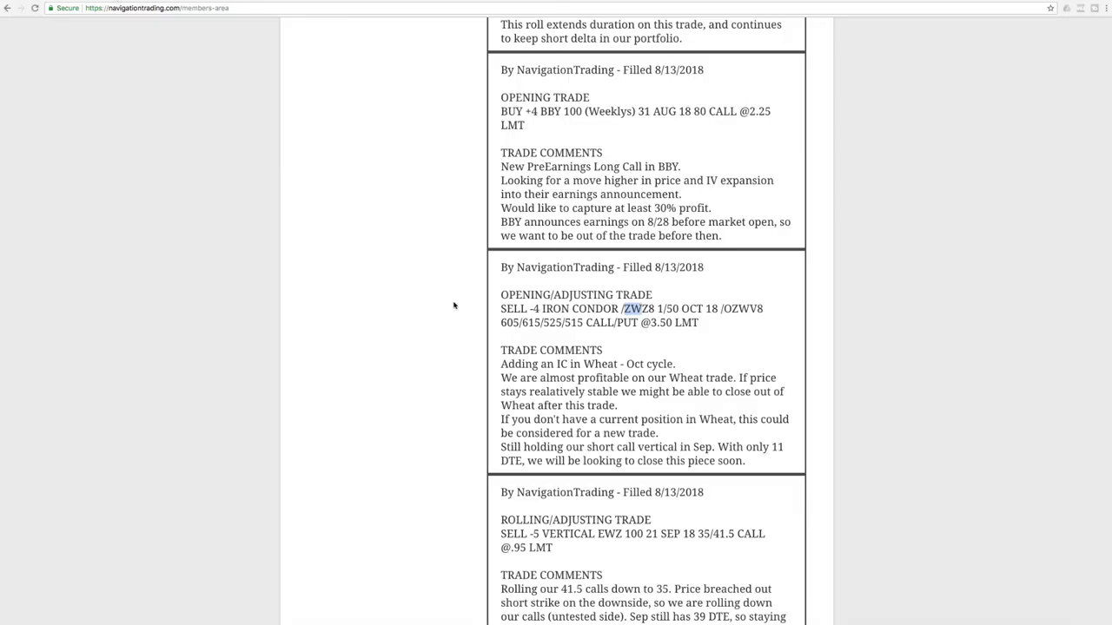
Back on the alerts page, highlight BBY, the 8/28 earnings date and "IV expansion" in the BBY opening trade alert
scroll(453, 305, up, 3)
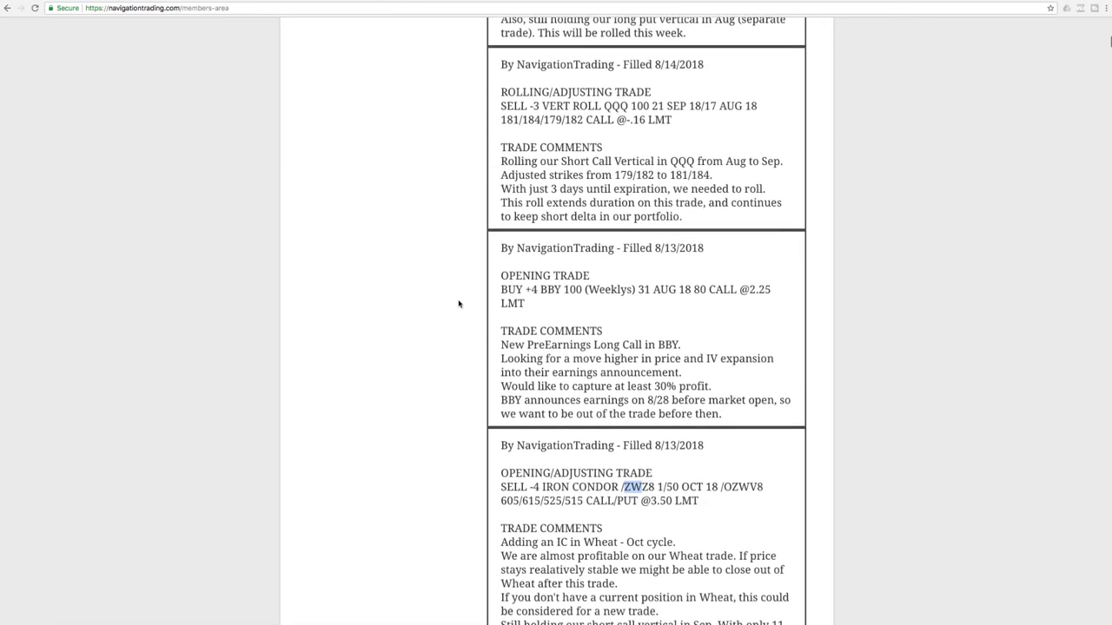
drag(541, 297, 561, 298)
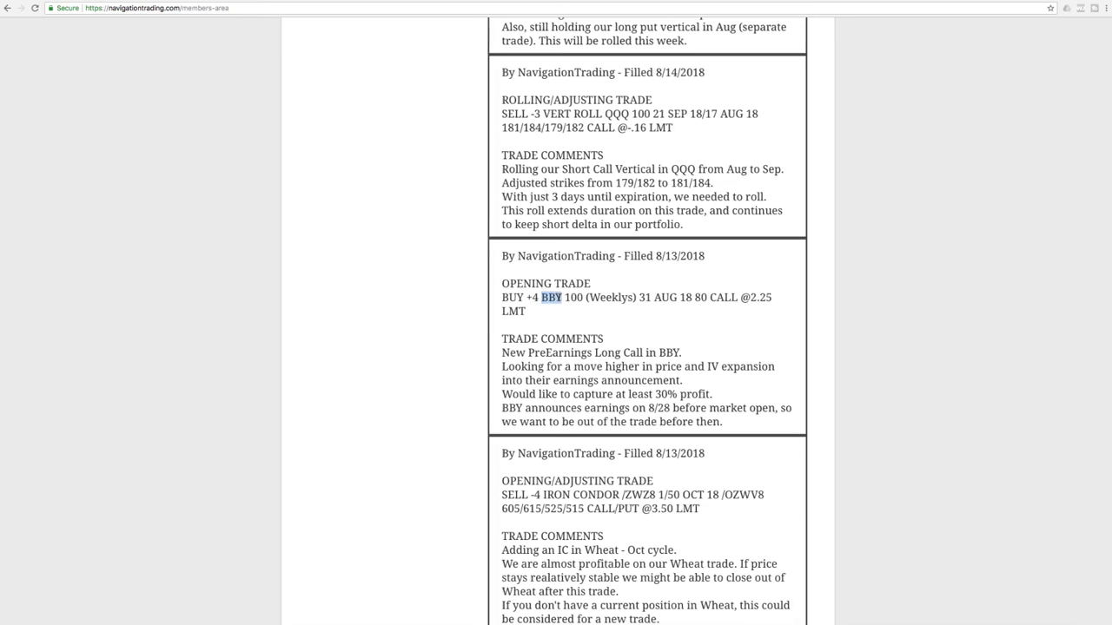
drag(647, 407, 666, 409)
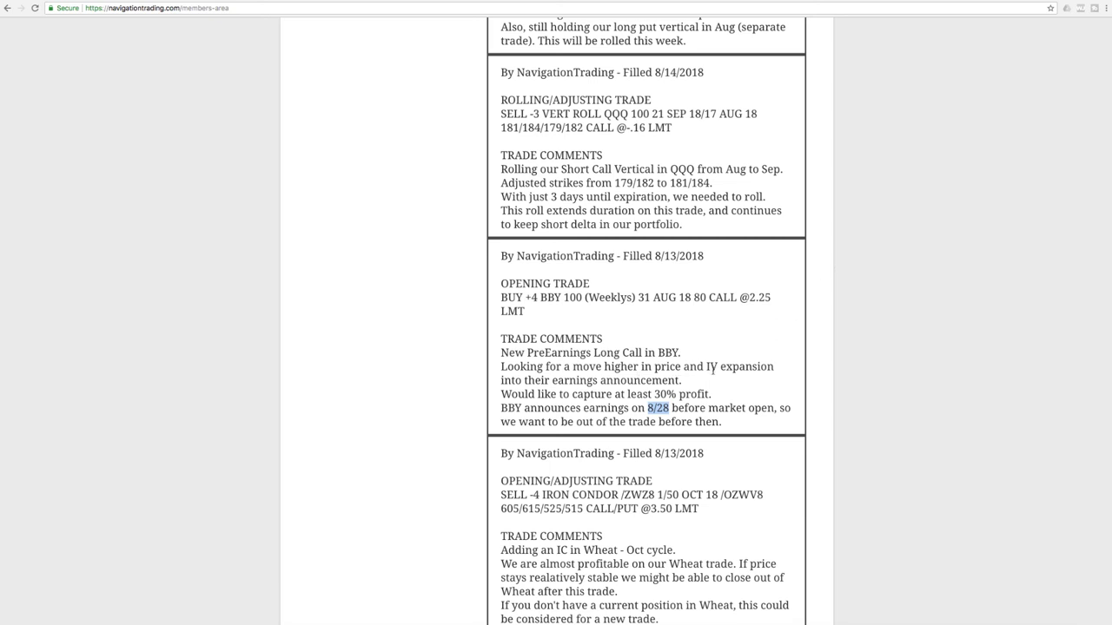
drag(706, 366, 773, 366)
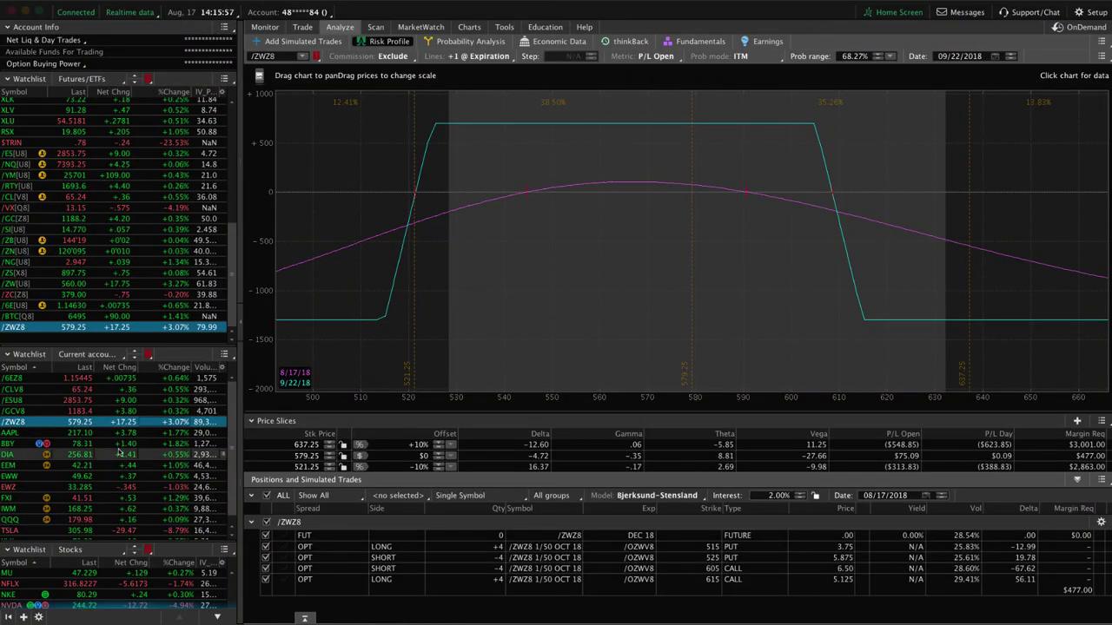
Switch to thinkorswim and view the BBY risk profile followed by its price chart
click(129, 444)
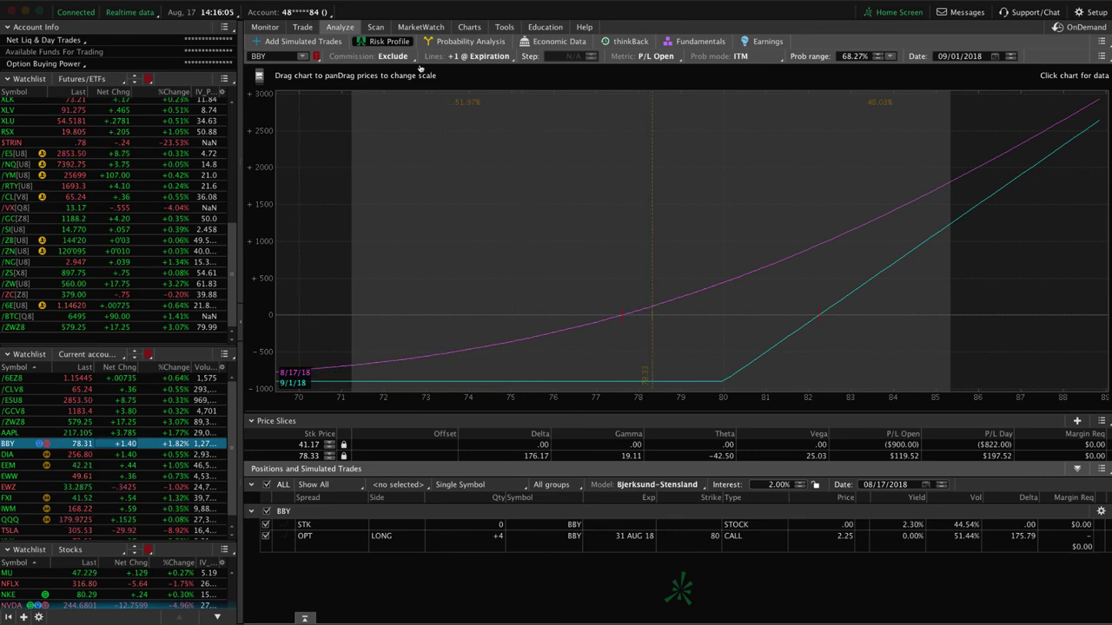
click(469, 27)
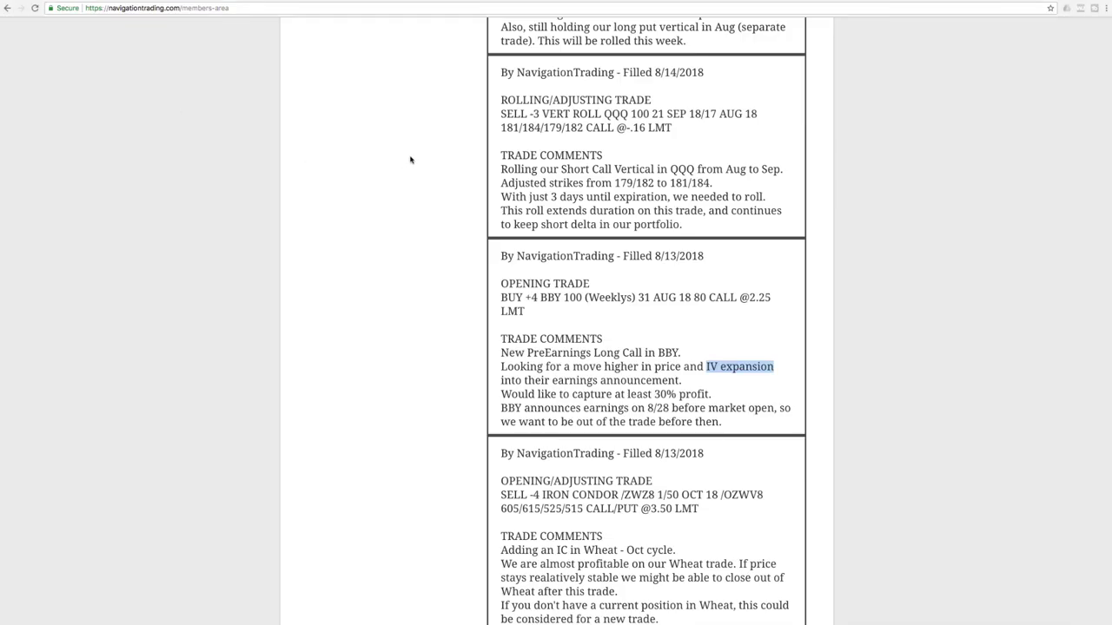
On the alerts page, highlight the QQQ symbol, the Aug-to-Sep short call vertical roll, the 179/182 to 181/184 strikes and the days until expiration
scroll(412, 159, up, 3)
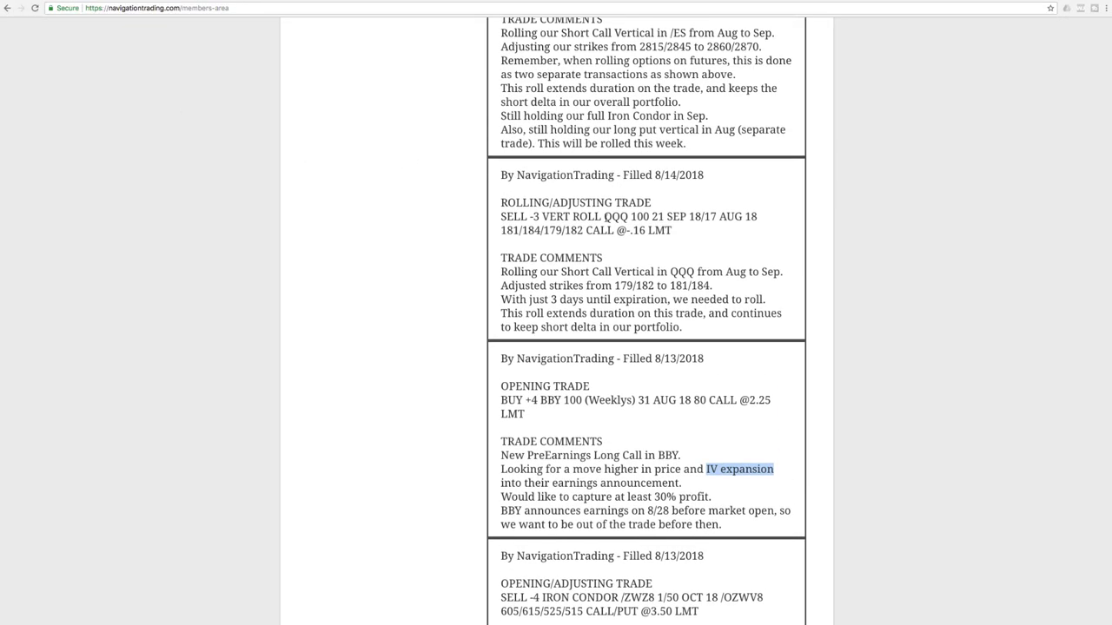
drag(602, 218, 638, 217)
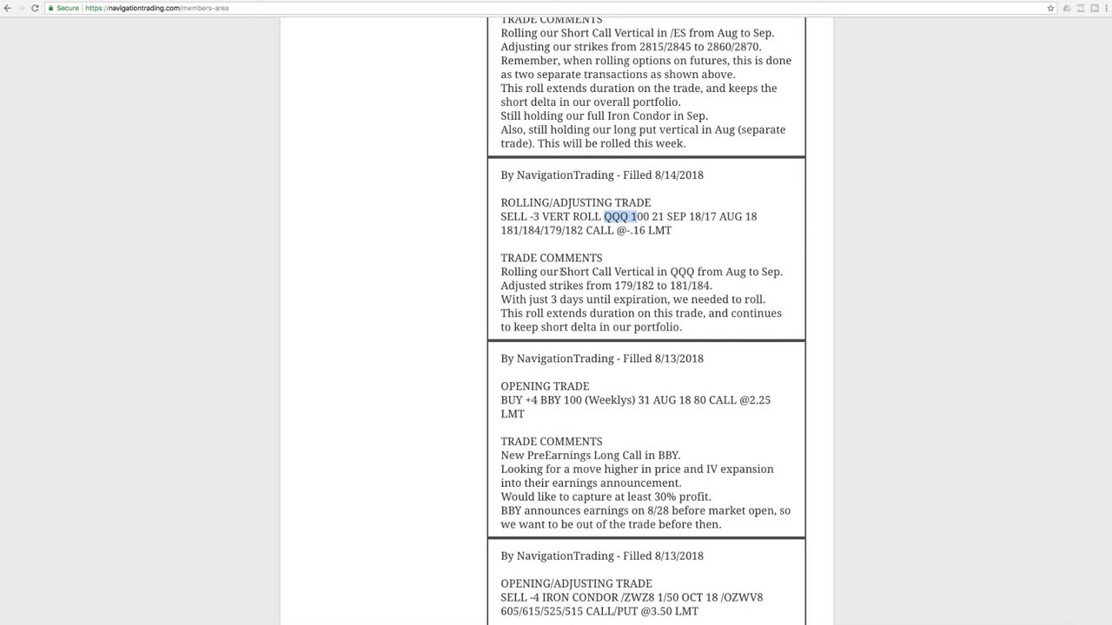
drag(561, 272, 784, 274)
drag(613, 286, 715, 291)
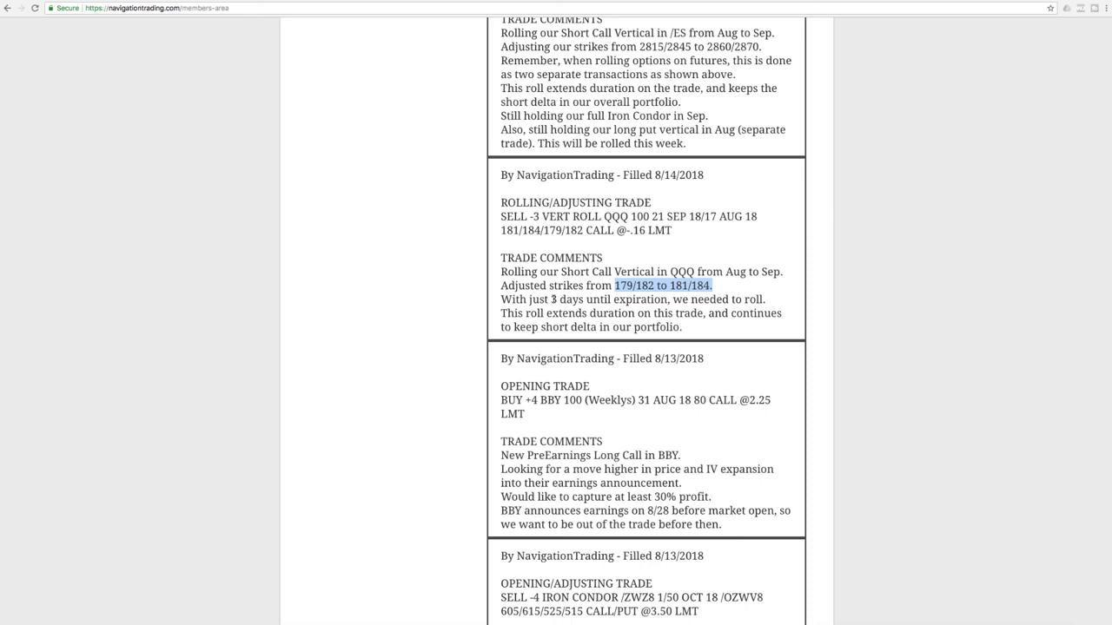
drag(552, 300, 667, 300)
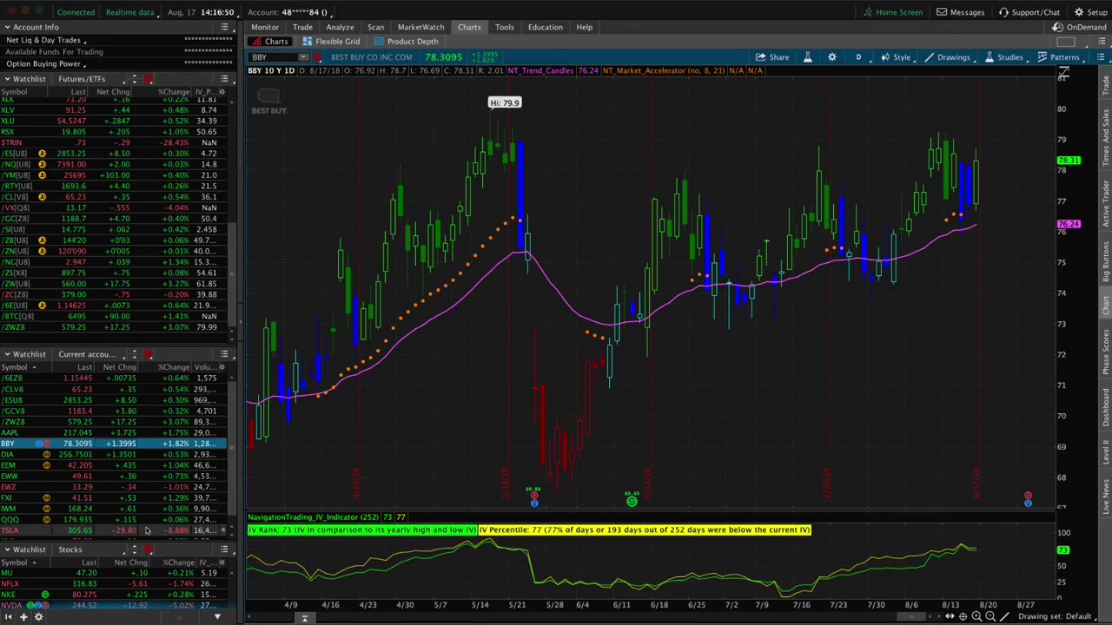
In thinkorswim, open the QQQ risk profile and exclude the 181 and 184 call legs, leaving the 180/185 call vertical
click(148, 519)
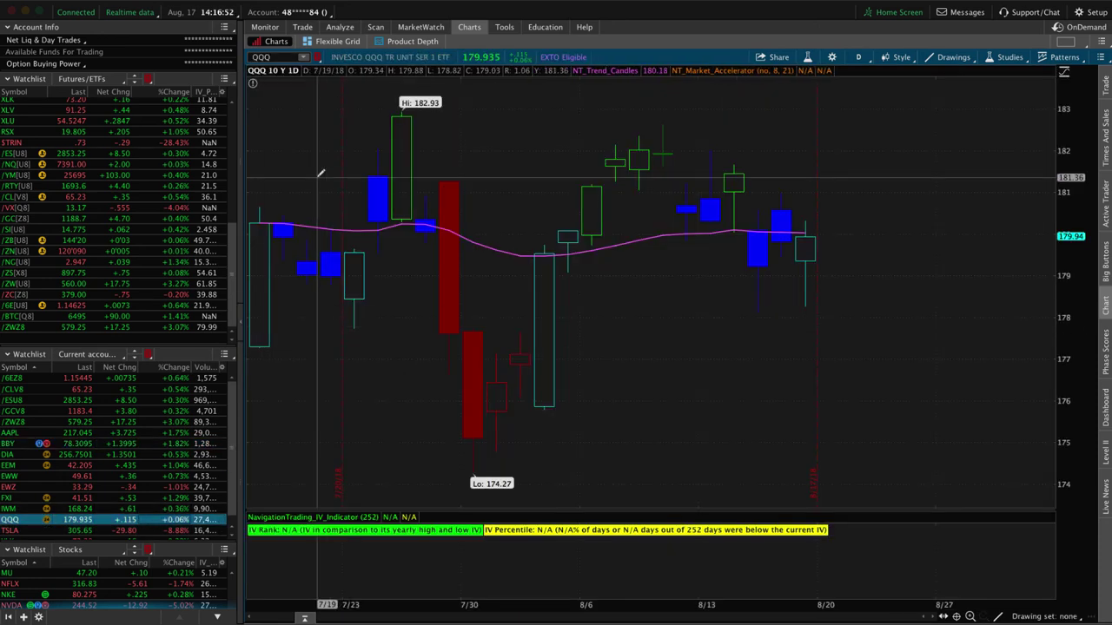
click(340, 27)
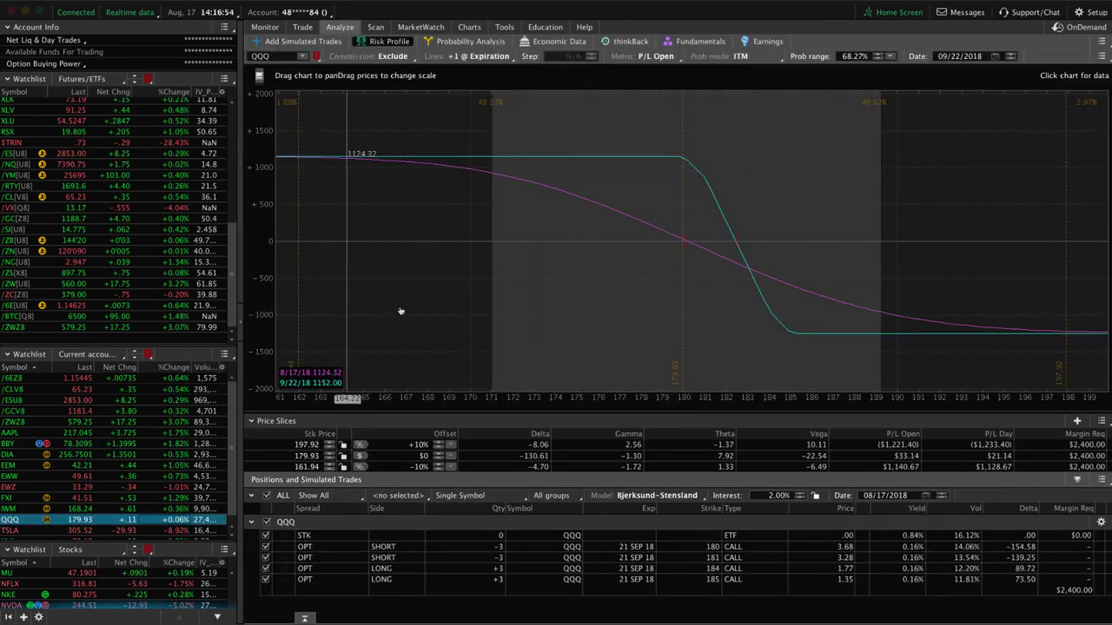
click(264, 557)
click(265, 560)
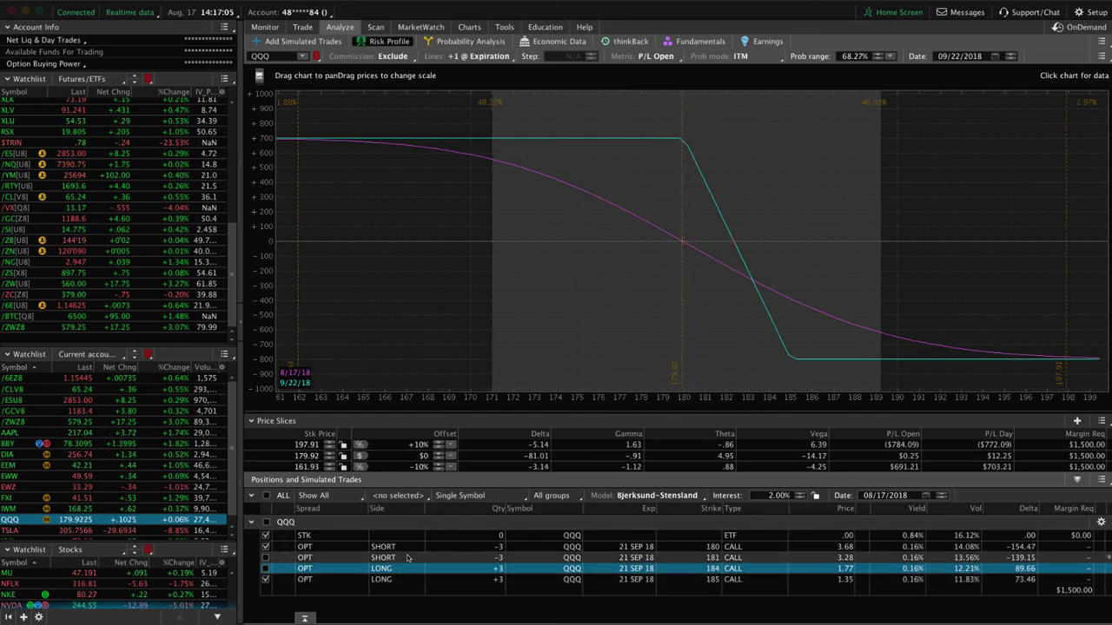
Include the 181 and 184 QQQ call legs and exclude the 180 and 185 calls to isolate the 181/184 call vertical
click(265, 557)
click(265, 558)
click(265, 569)
click(266, 580)
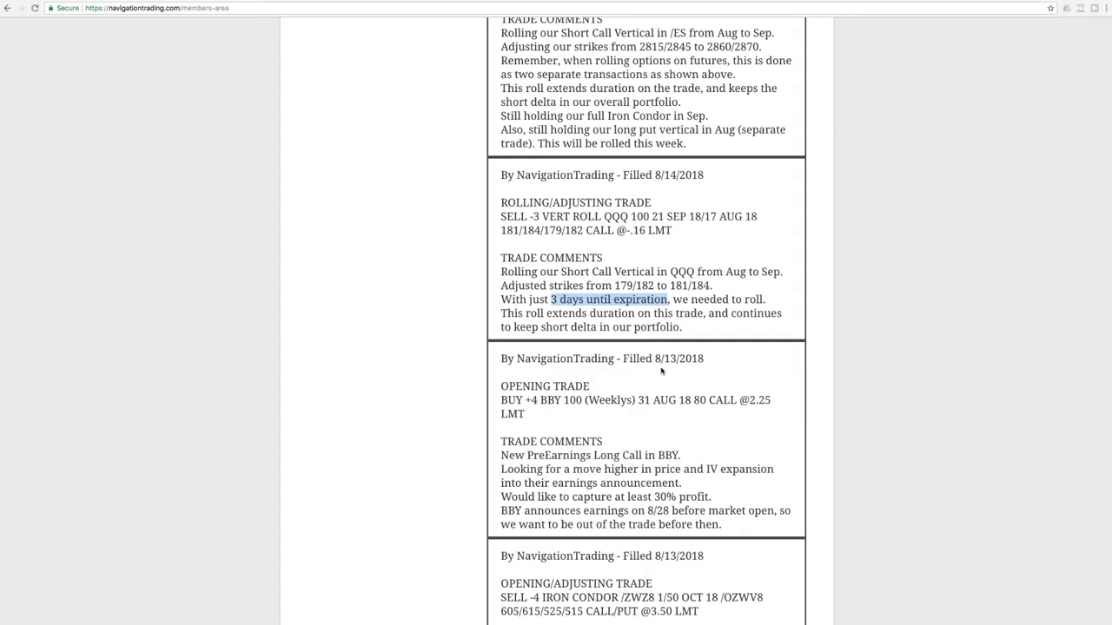
On the alerts page, highlight the /ES symbol, the Aug-to-Sep short call vertical roll and the 2815/2845 to 2860/2870 strikes
scroll(660, 371, up, 5)
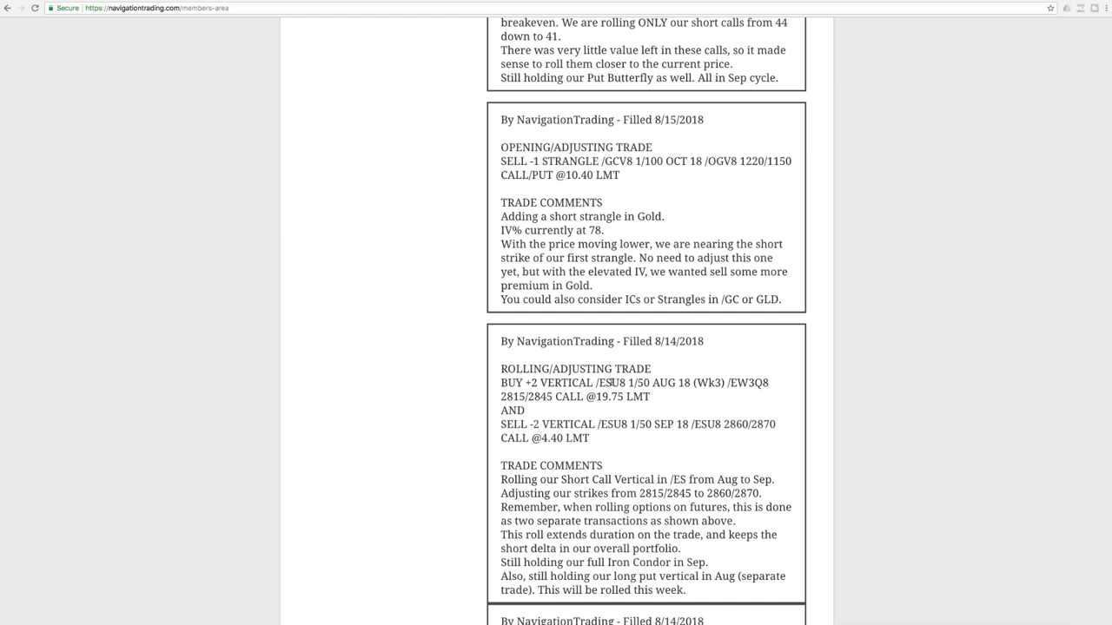
drag(612, 382, 595, 383)
drag(561, 479, 775, 479)
drag(640, 492, 764, 493)
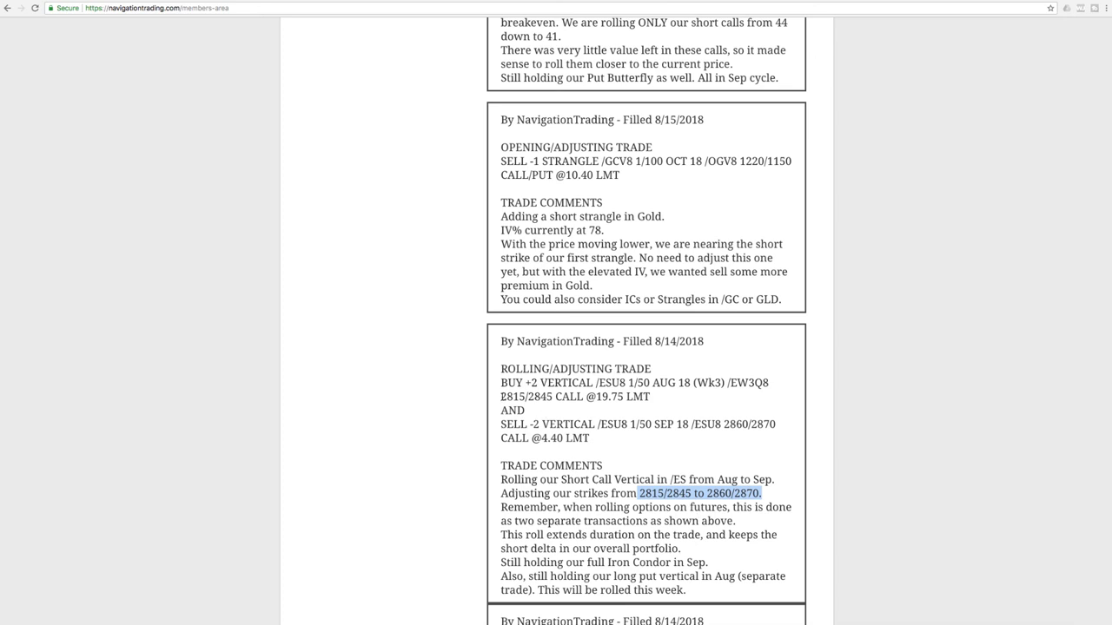
Highlight the two /ESU8 roll transactions: the 2815/2845 call vertical bought and the 2860/2870 call vertical sold
drag(502, 397, 660, 397)
drag(549, 383, 606, 420)
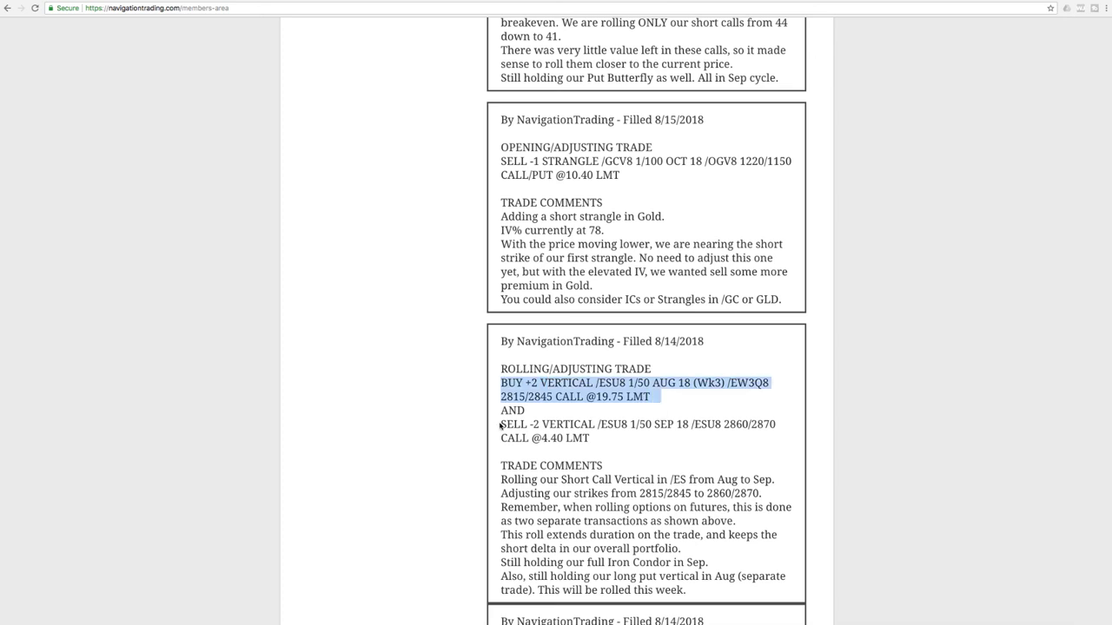
drag(501, 426, 643, 443)
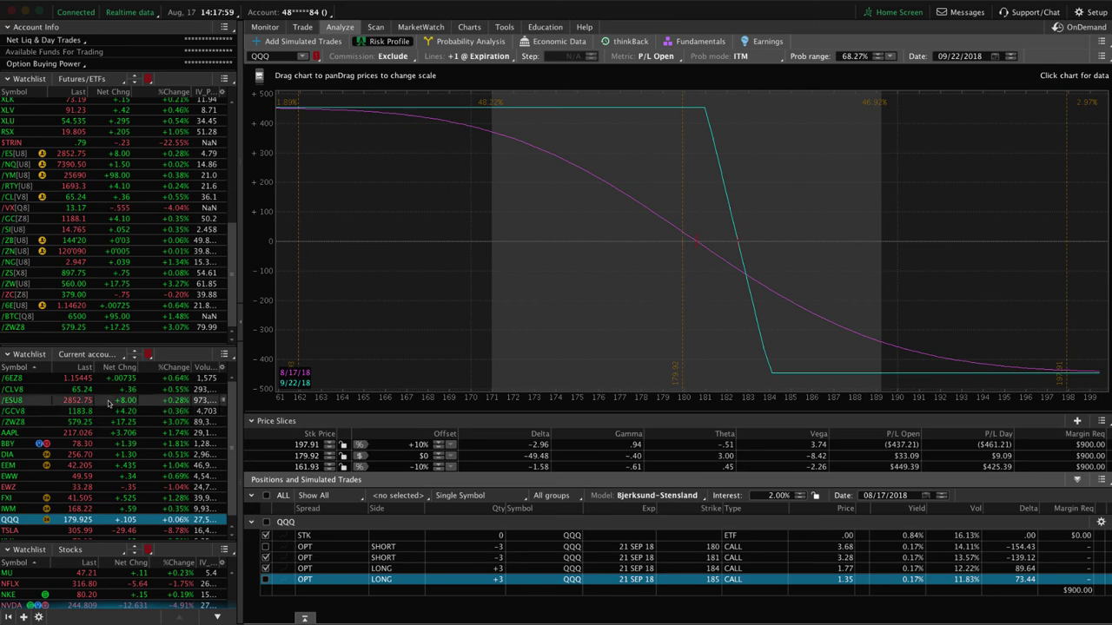
In thinkorswim, open the /ESU8 risk profile with an enlarged positions list and reset the analysis page to its system default
click(107, 400)
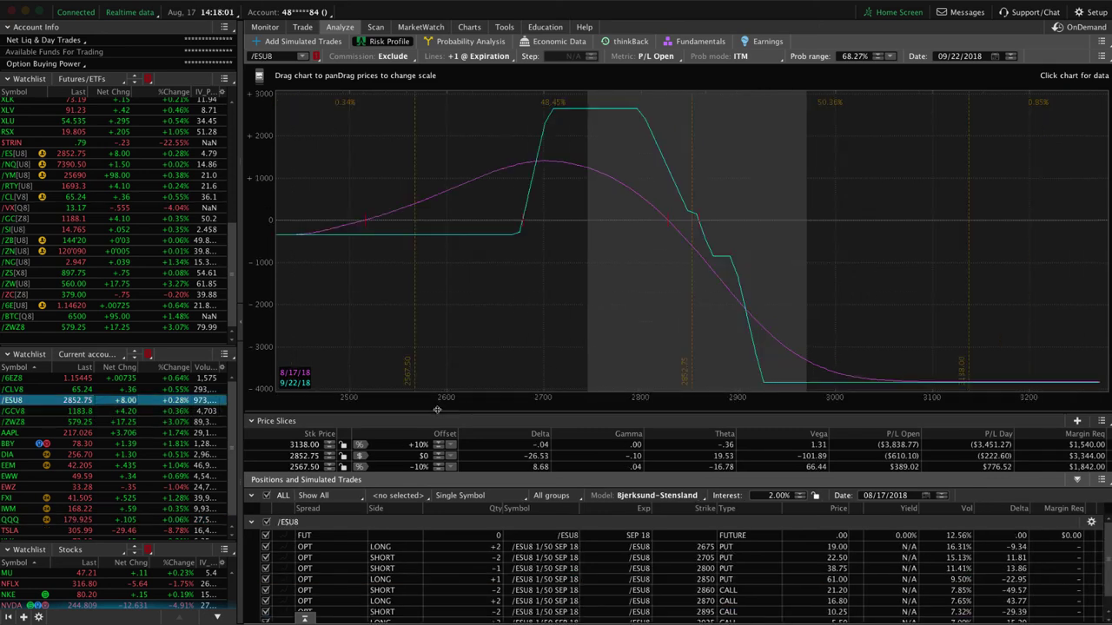
drag(437, 409, 437, 345)
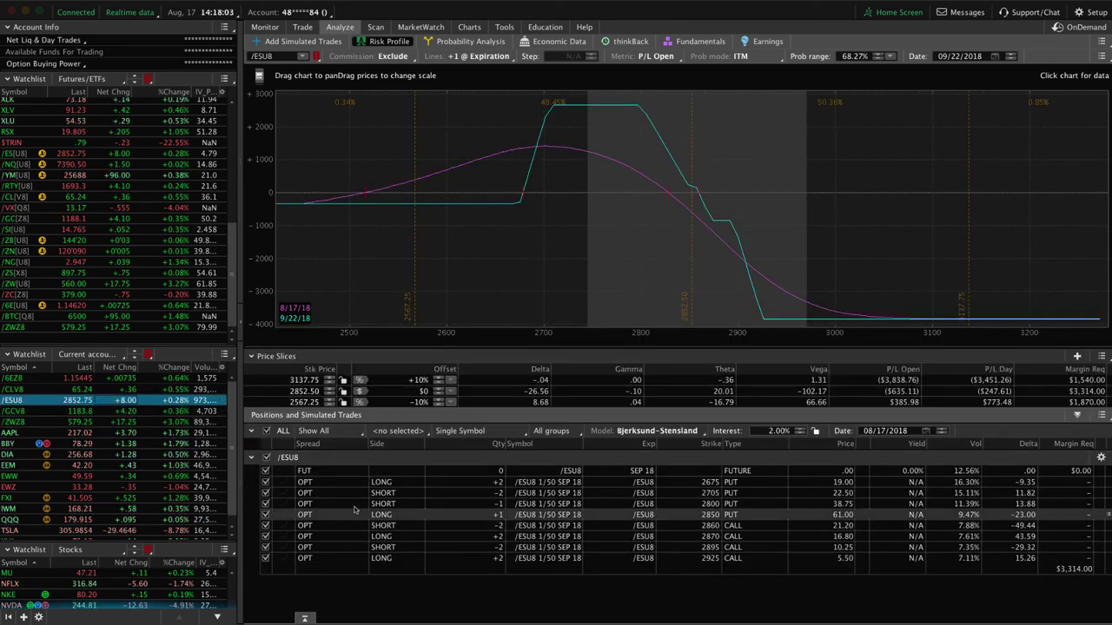
click(391, 493)
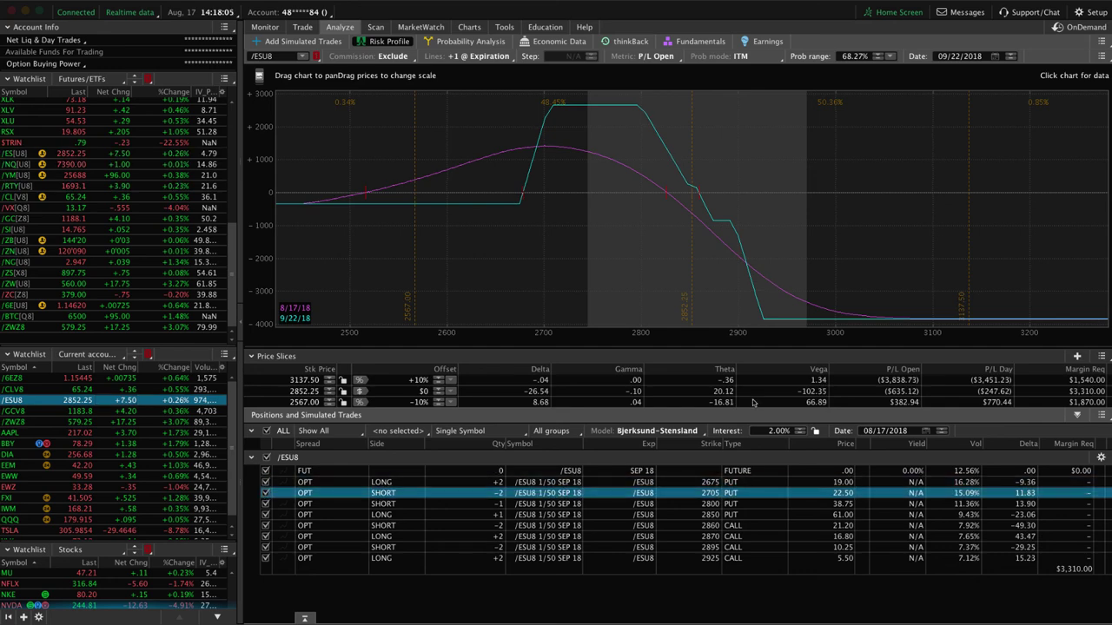
click(1101, 41)
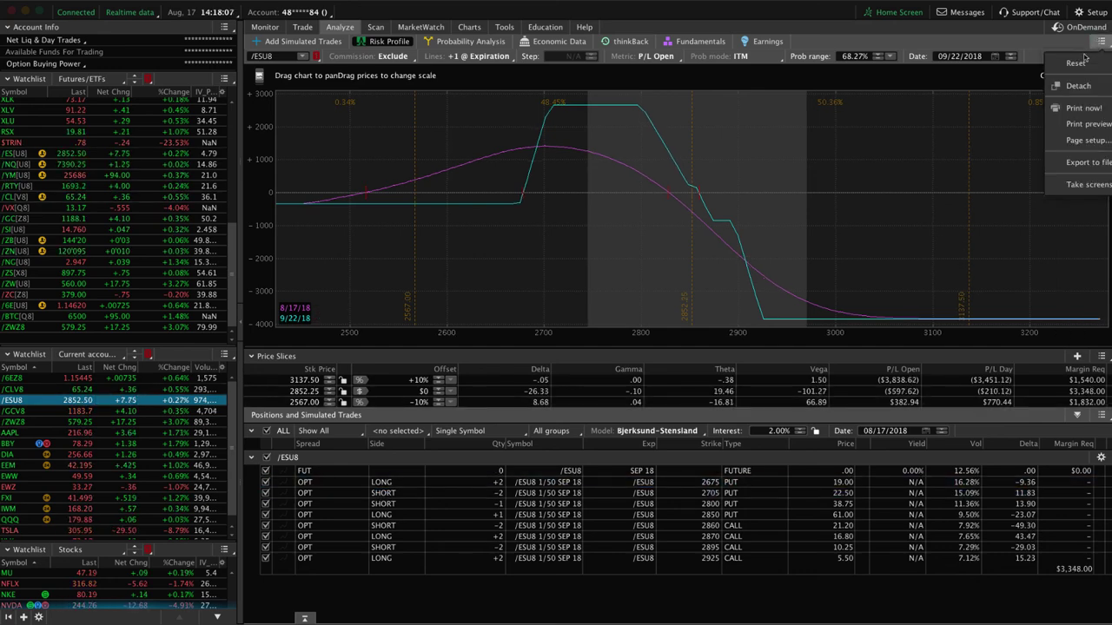
click(1077, 63)
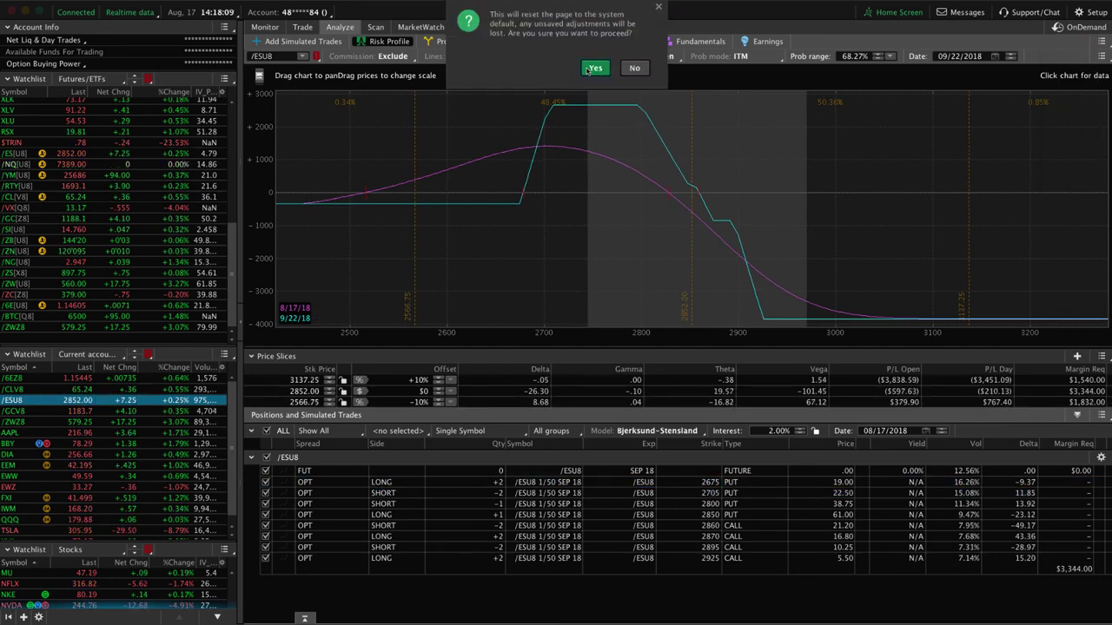
click(591, 67)
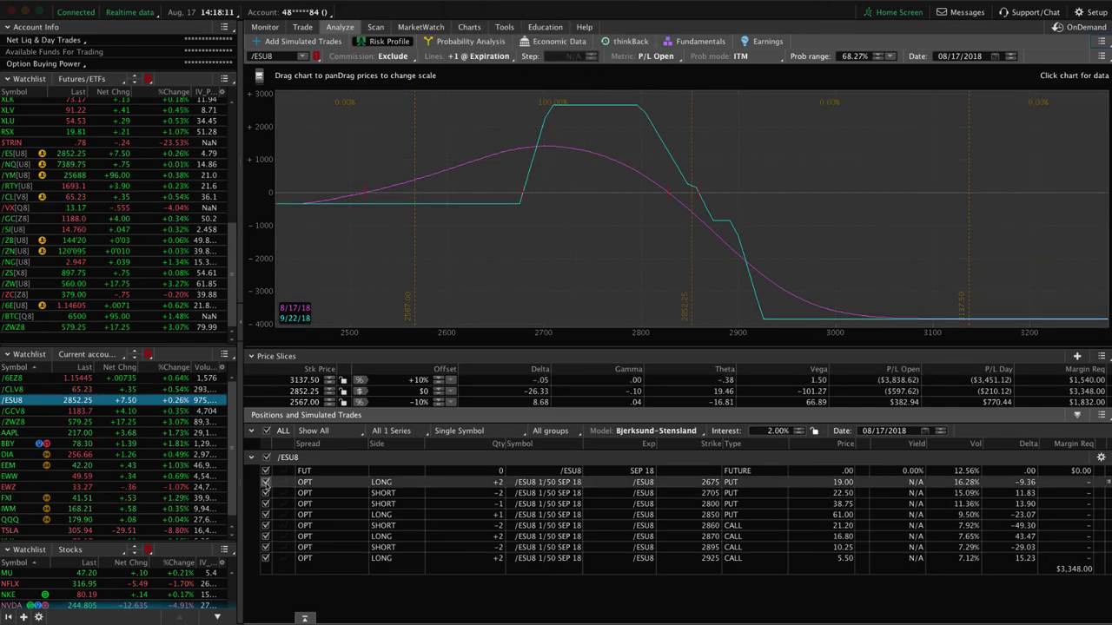
Exclude all /ESU8 puts and the 2860 and 2870 calls, leaving only the 2895/2925 call vertical in the risk profile
click(266, 483)
click(265, 483)
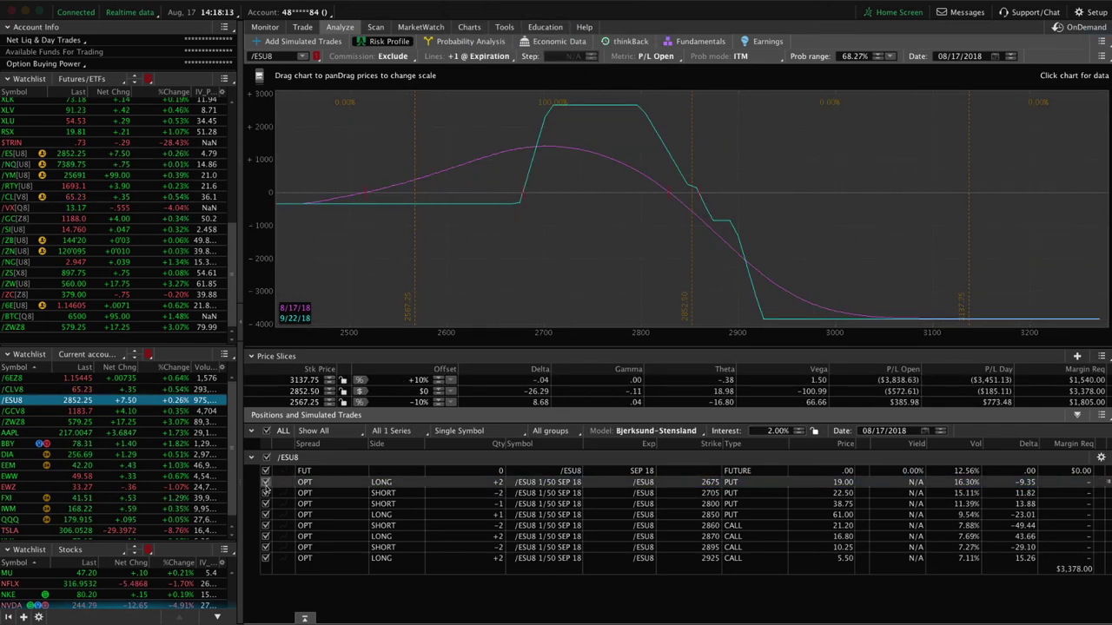
click(265, 483)
click(266, 494)
click(266, 504)
click(266, 515)
click(265, 536)
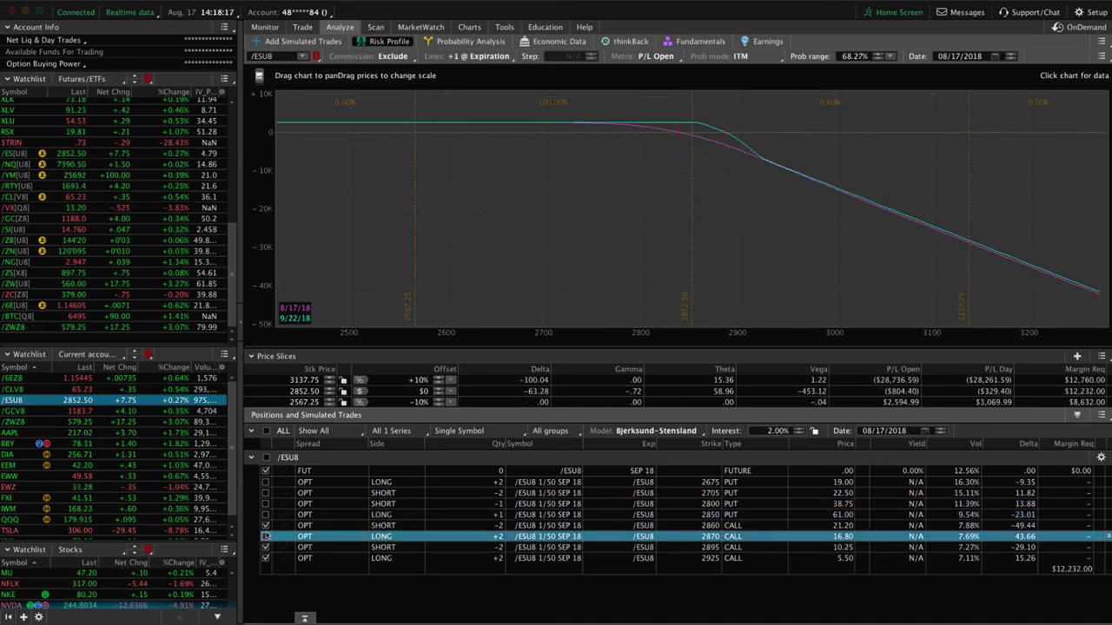
click(266, 525)
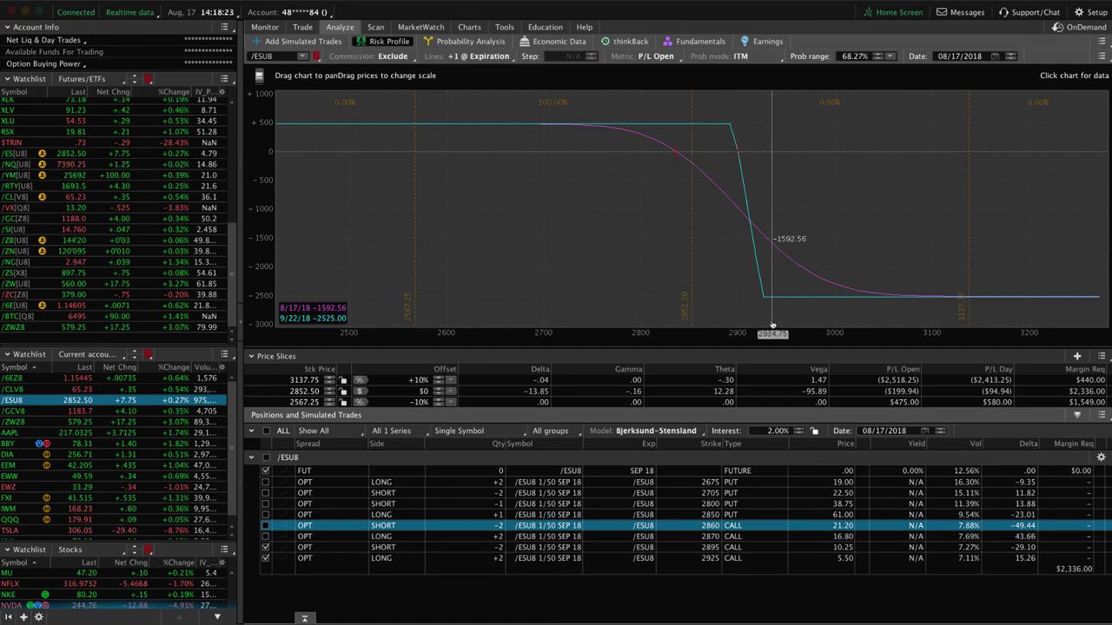
Include the 2860 and 2870 /ESU8 calls and exclude the 2895 and 2925 calls to isolate the rolled call vertical
click(266, 534)
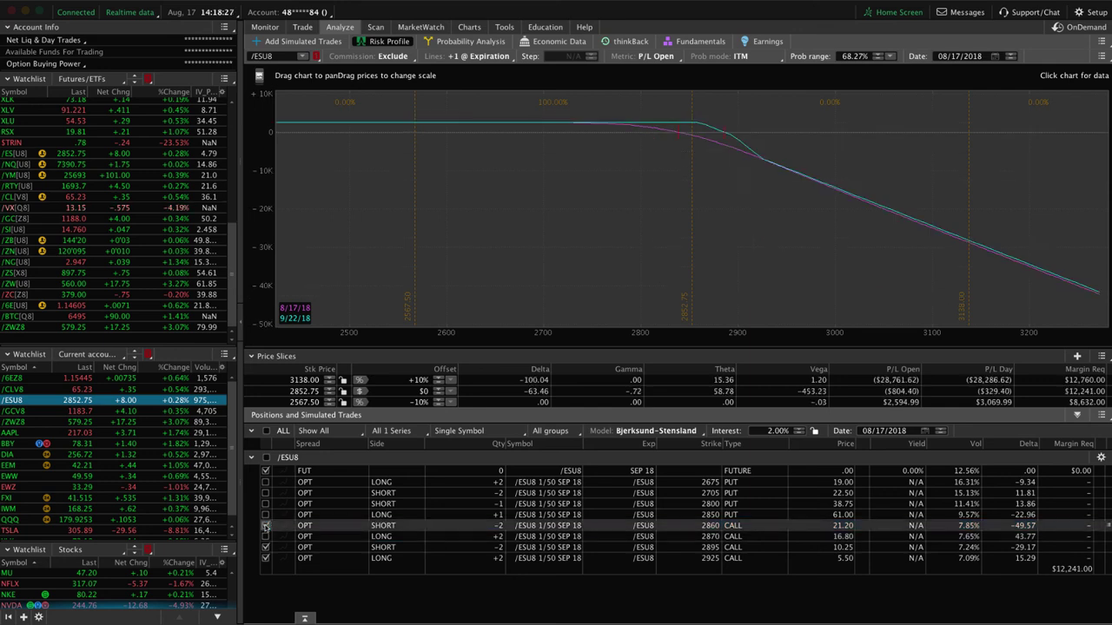
click(265, 535)
click(266, 548)
click(266, 559)
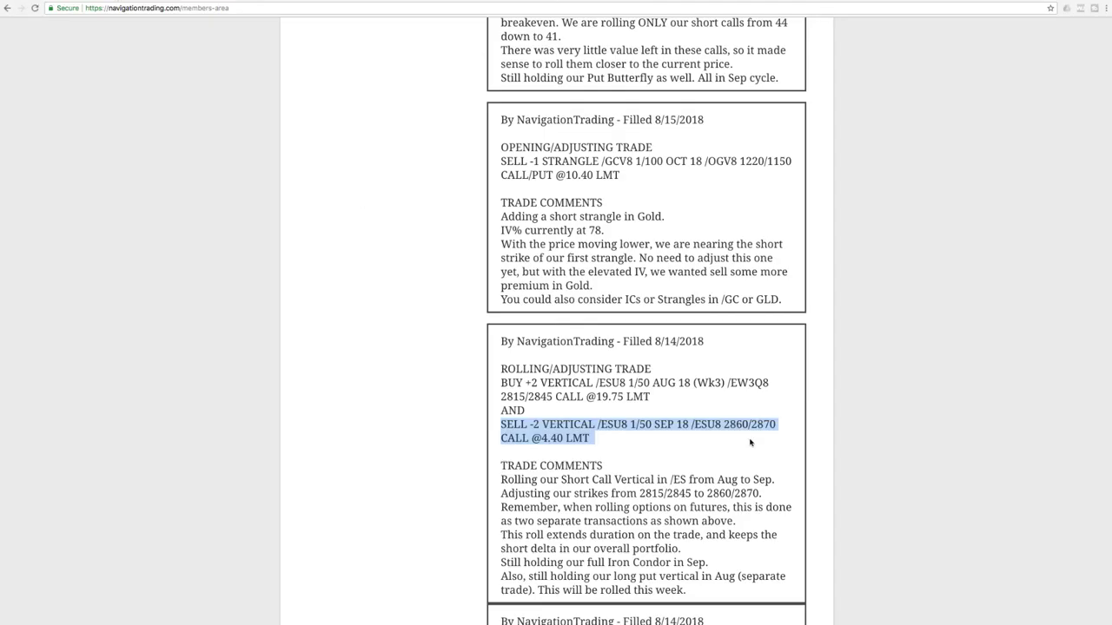
On the alerts page, highlight the /GC symbol, "Adding a short strangle in Gold" and the IV% of 78
scroll(722, 423, up, 1)
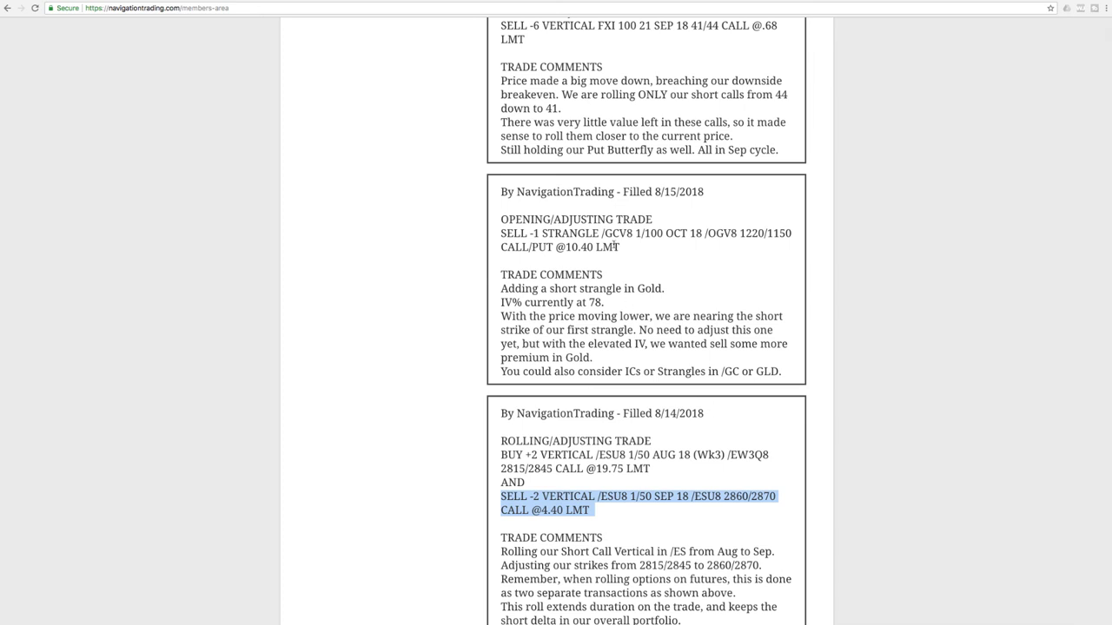
drag(601, 233, 620, 233)
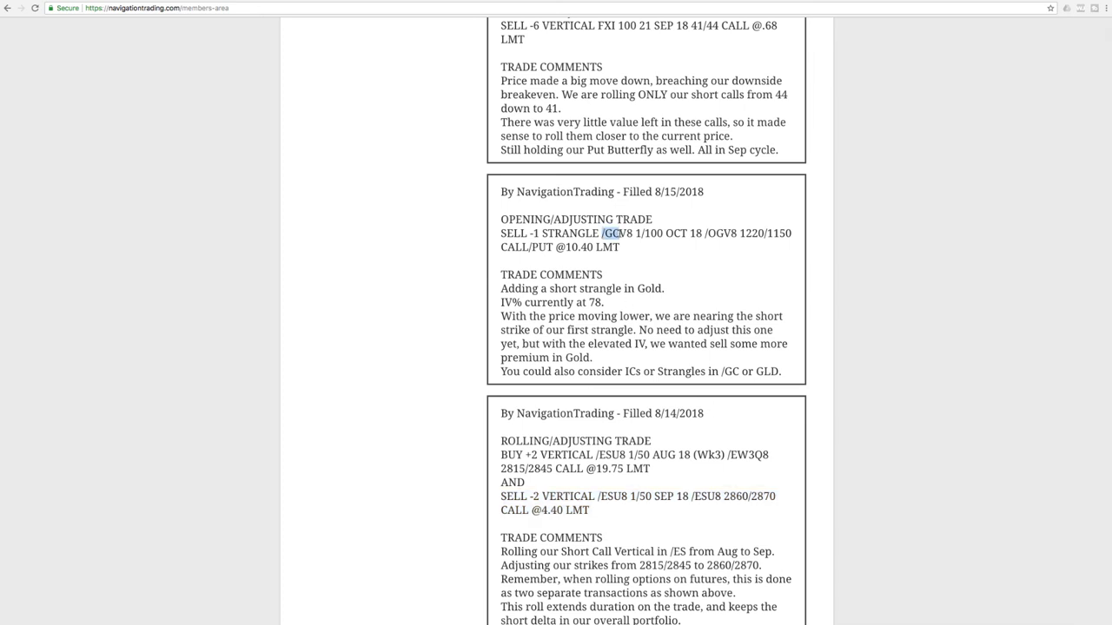
drag(510, 291, 697, 297)
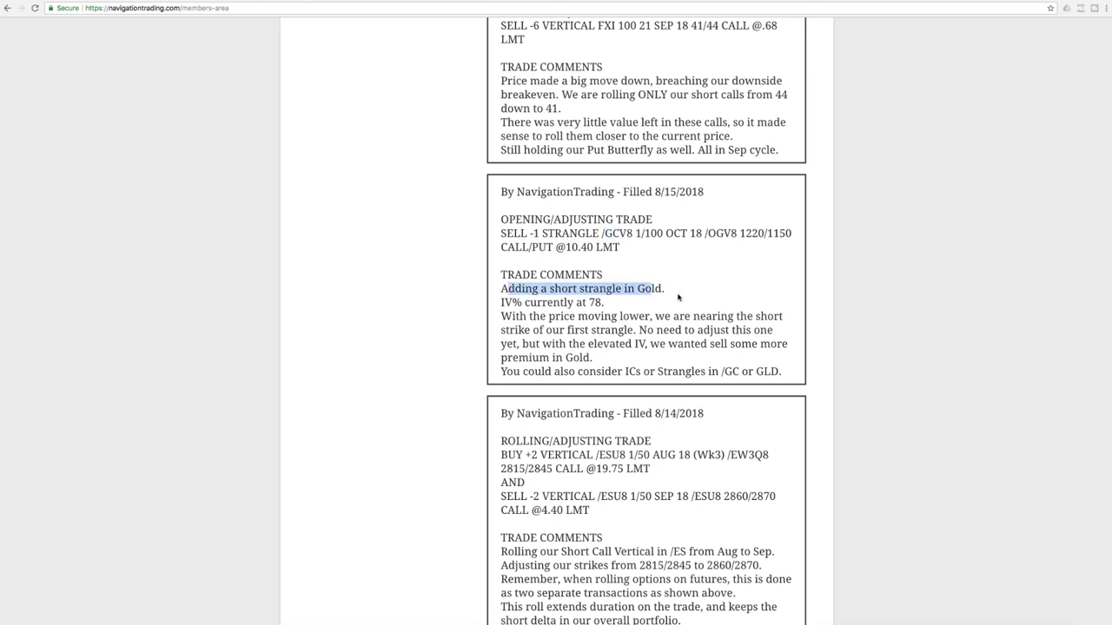
drag(602, 302, 588, 303)
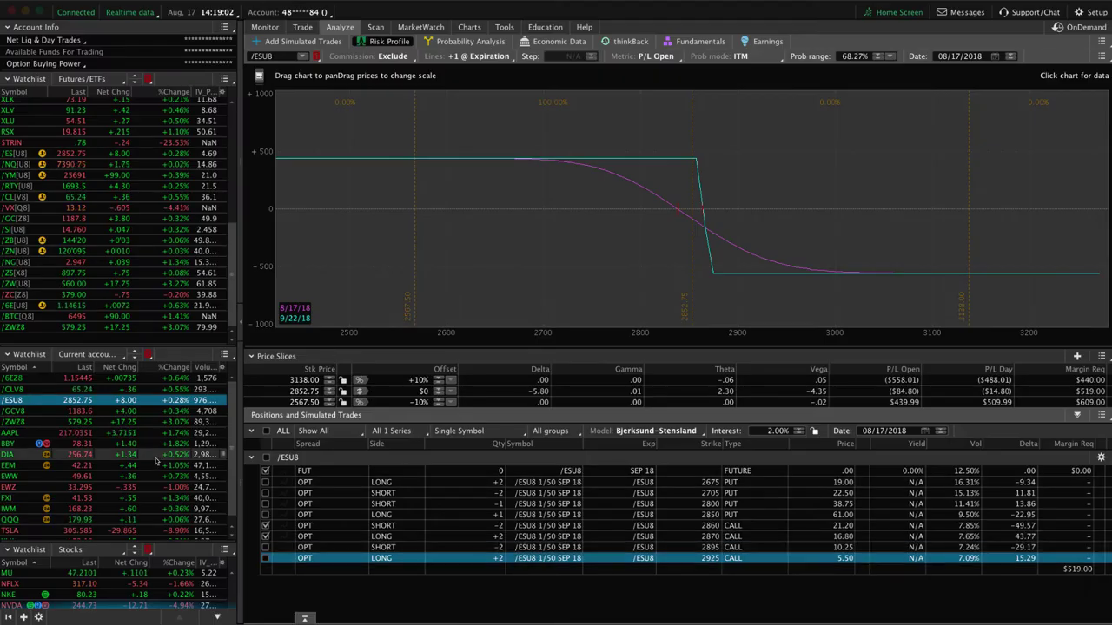
In thinkorswim, open the /GCV8 risk profile and isolate the 1150/1220 short strangle, followed by the 1185/1260 short strangle
click(163, 412)
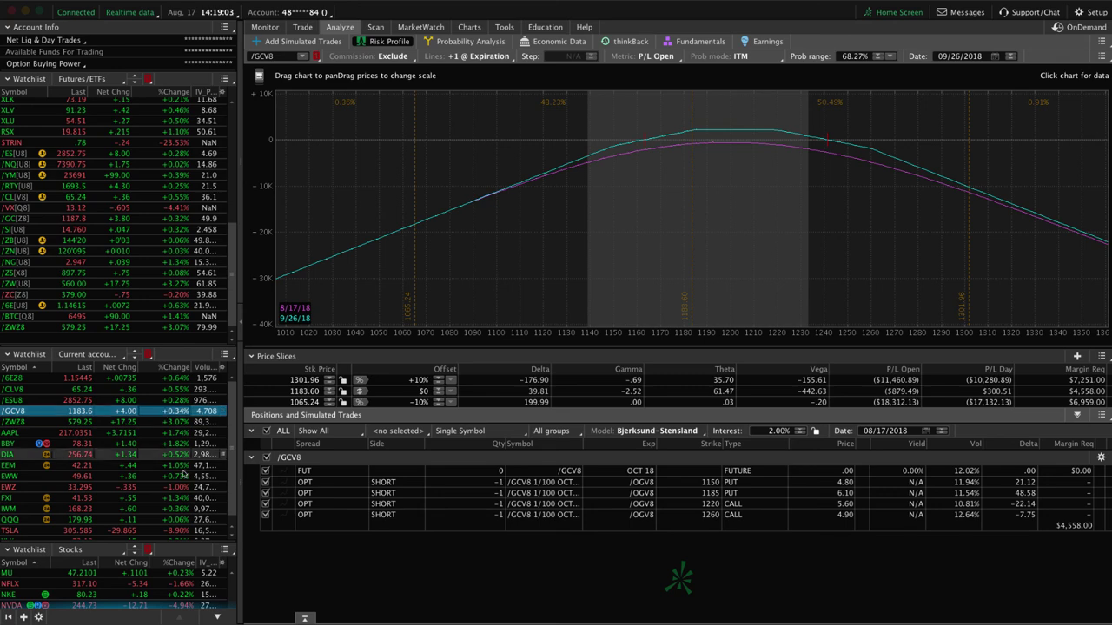
click(265, 492)
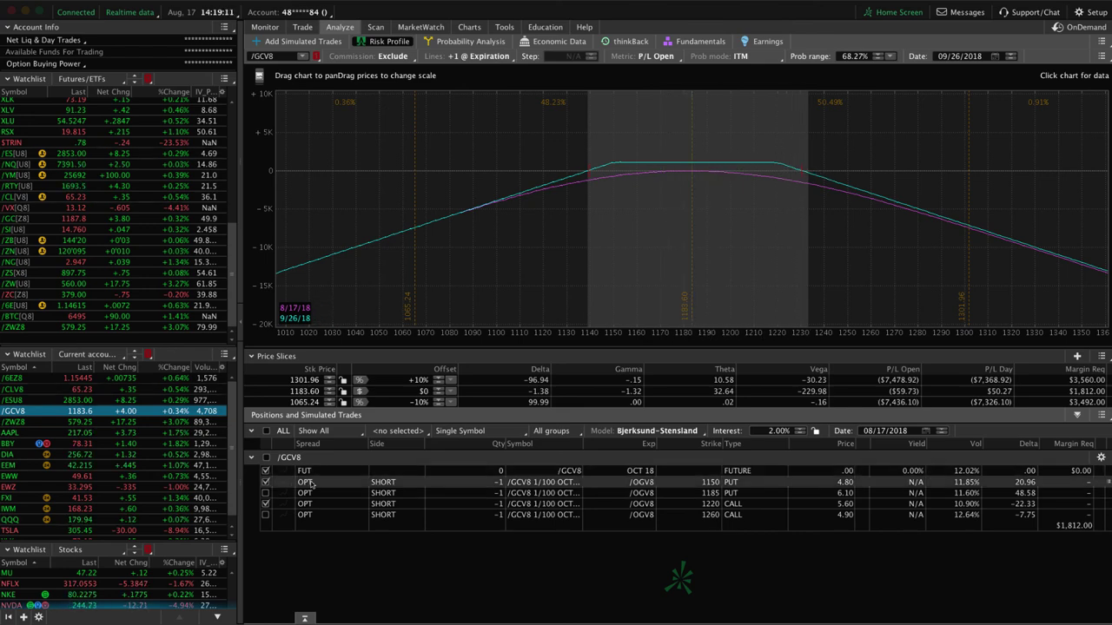
click(266, 482)
click(266, 492)
click(265, 504)
click(265, 514)
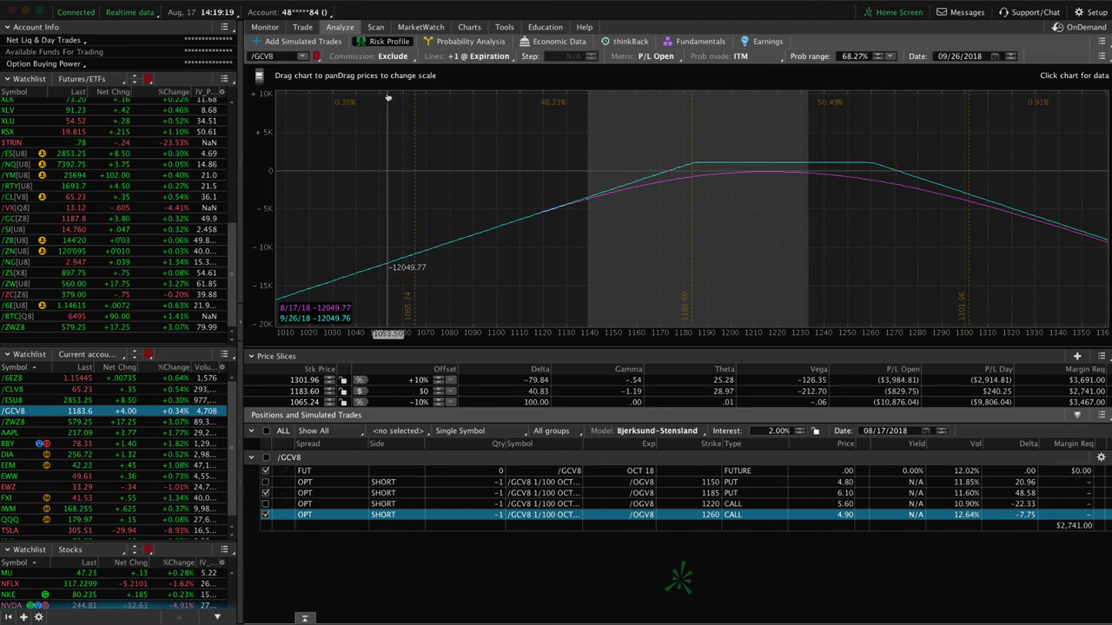
Check the days to expiration in the /GCV8 option chain and return to the risk profile
click(303, 27)
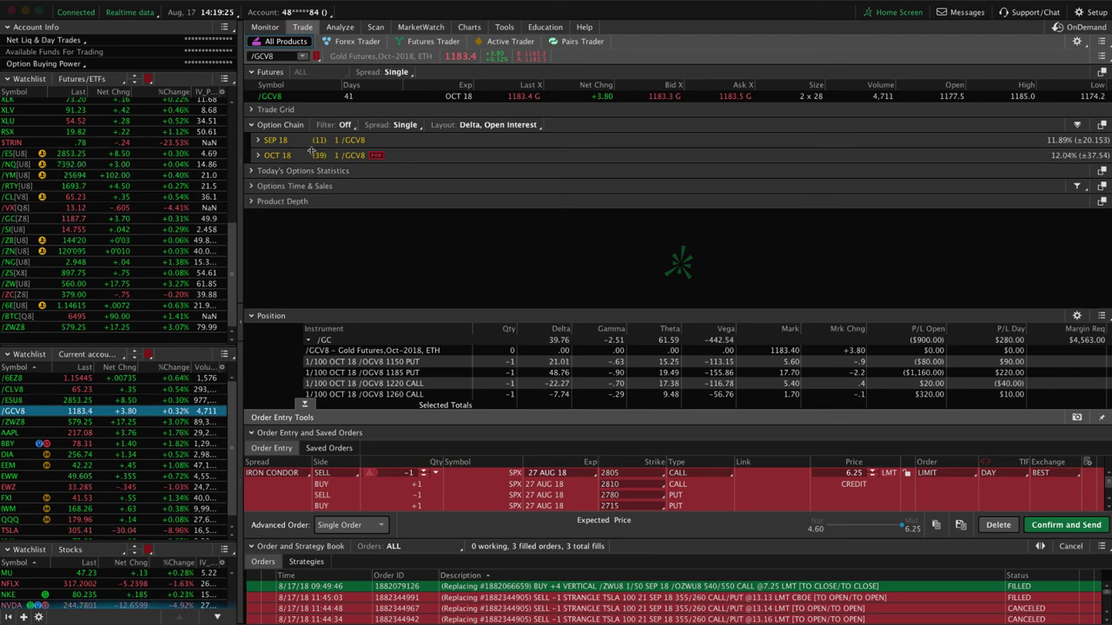
click(339, 27)
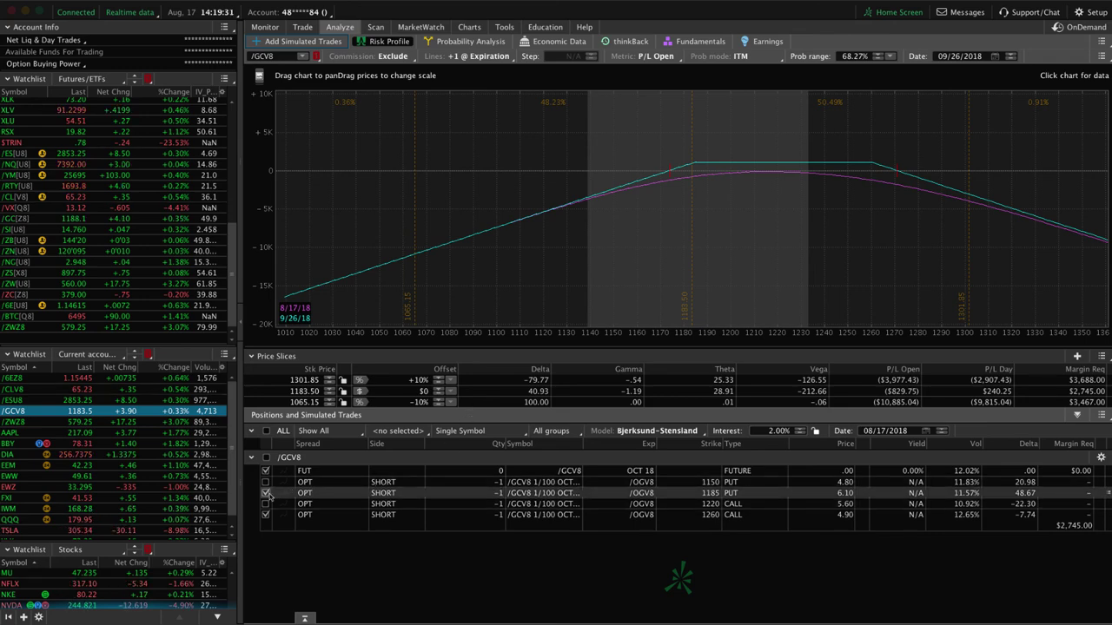
View the /GCV8 1260 short call on its own with a narrower price range, and include the 1185 put again
click(265, 493)
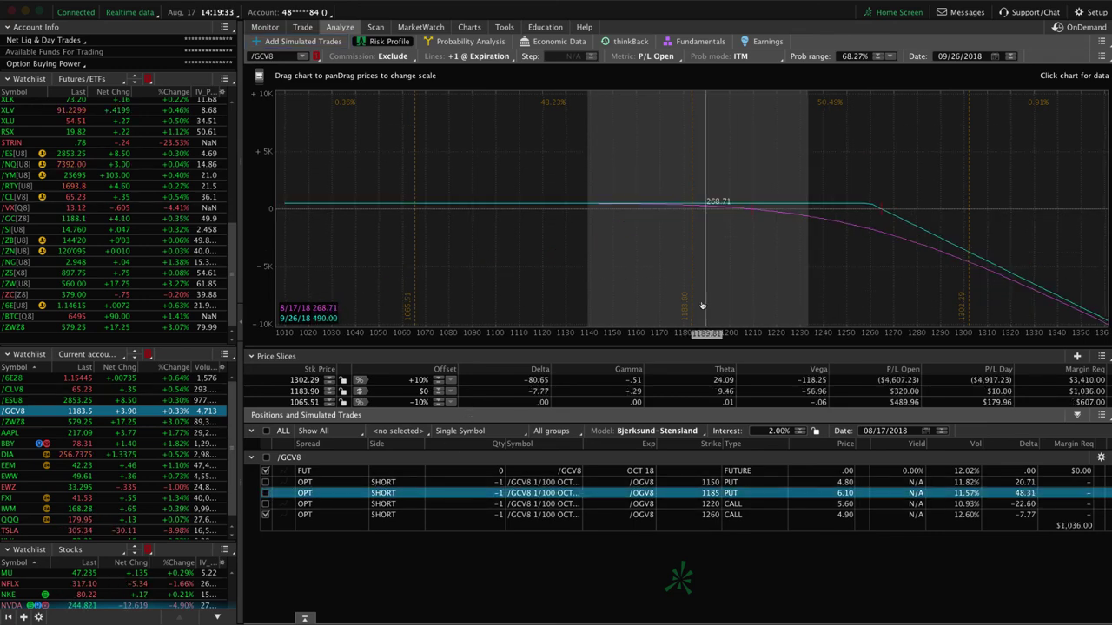
drag(745, 338, 789, 322)
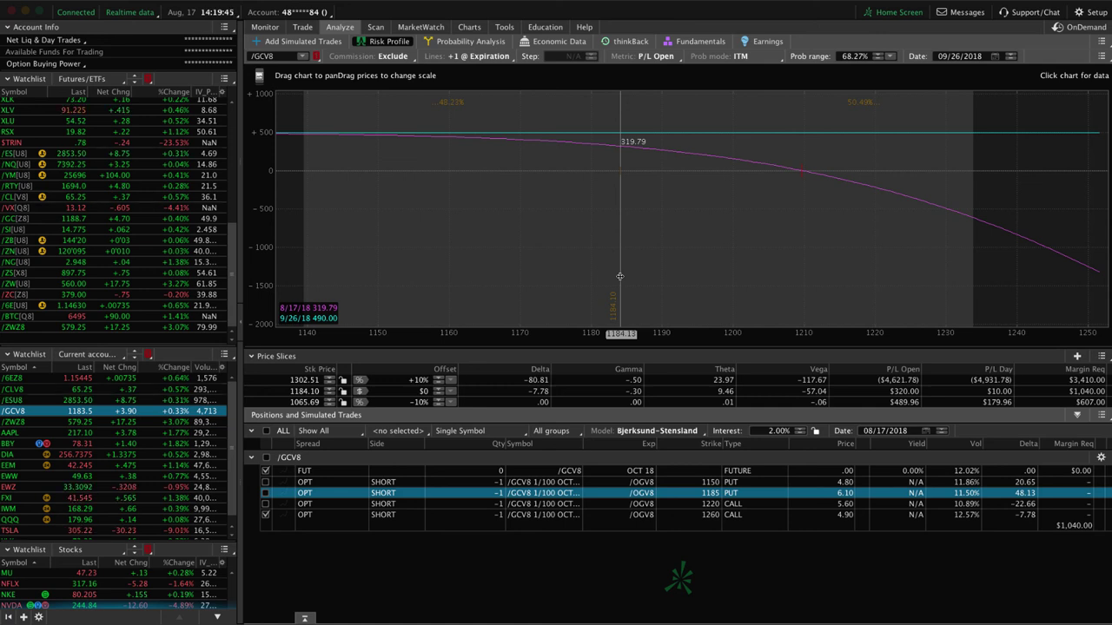
click(266, 493)
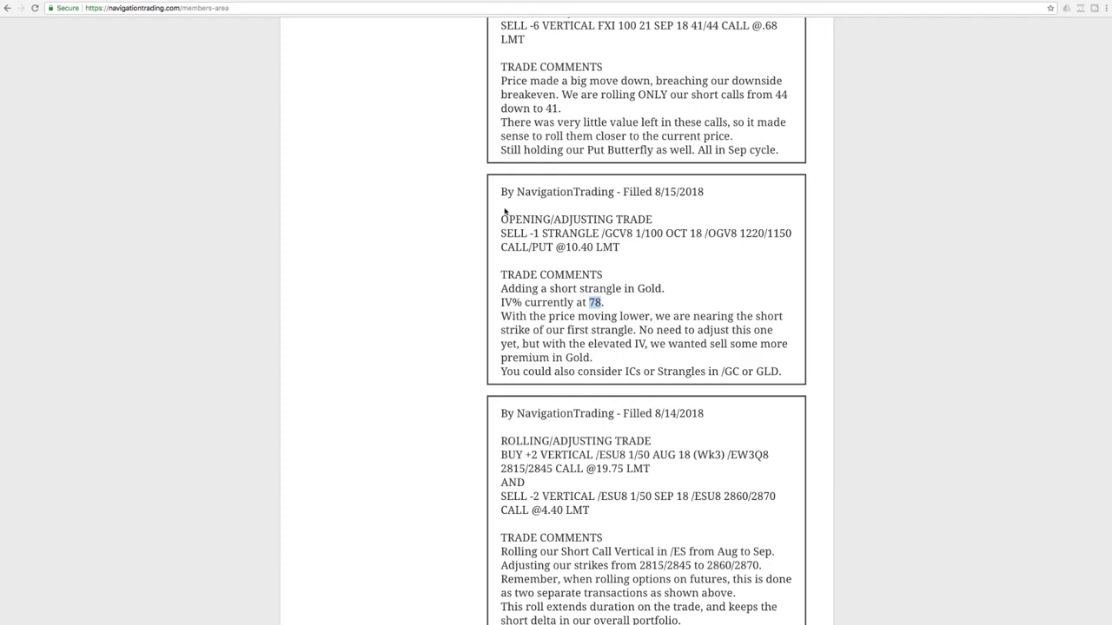
On the alerts page, highlight the FXI symbol and the short call roll from 44 down to 41
scroll(503, 211, up, 5)
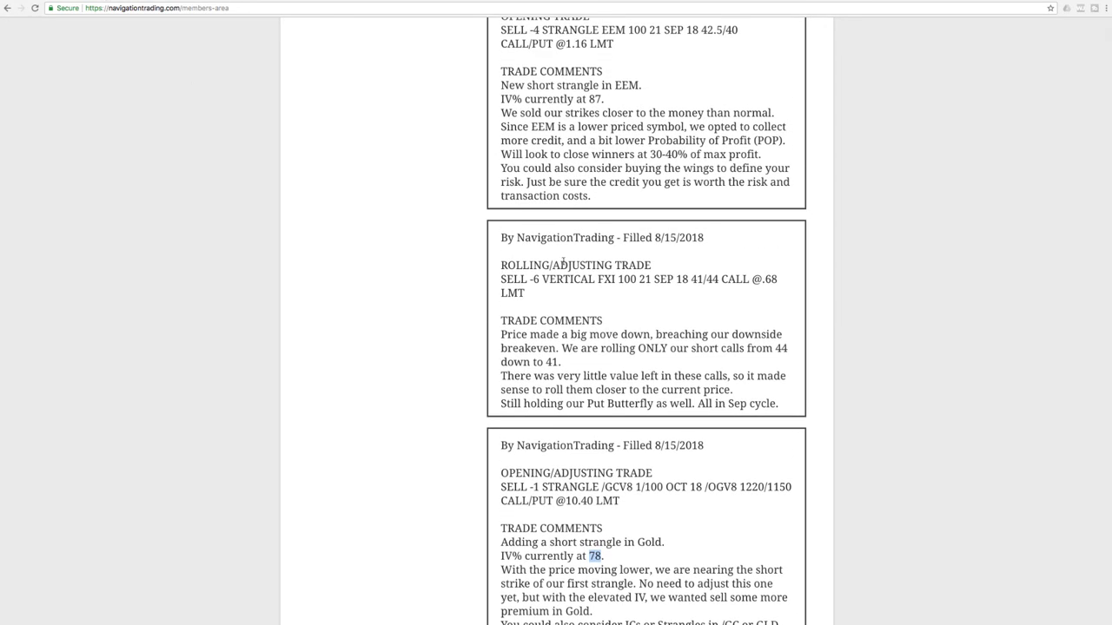
drag(598, 279, 617, 279)
drag(774, 348, 559, 362)
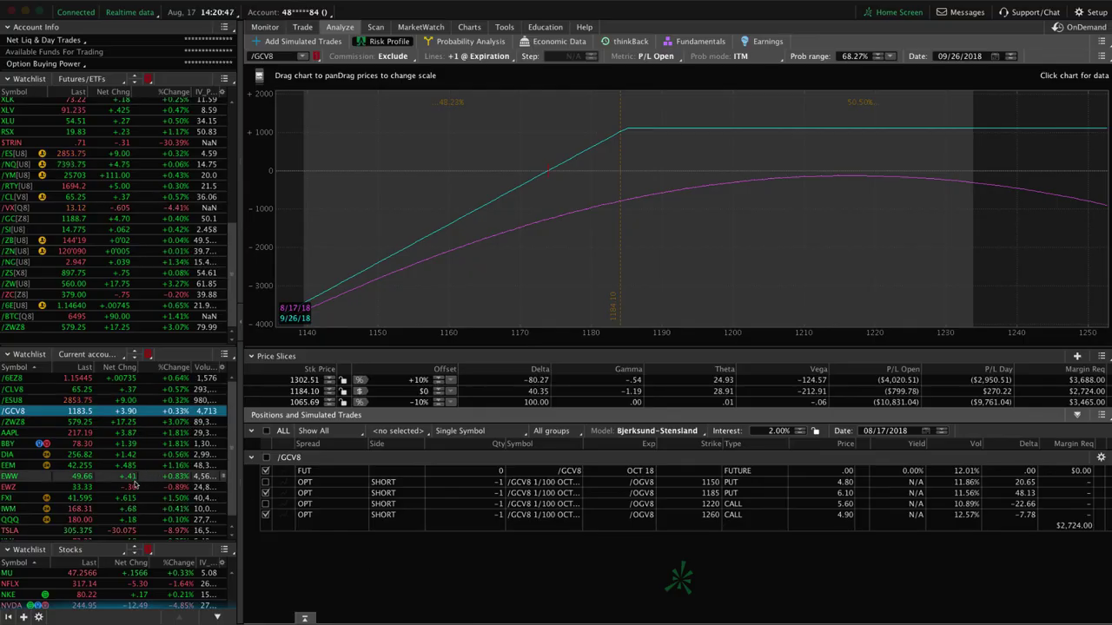
In thinkorswim, open the FXI risk profile and exclude the 37, 41 and 45 puts, showing the call legs over a wider price range
click(132, 497)
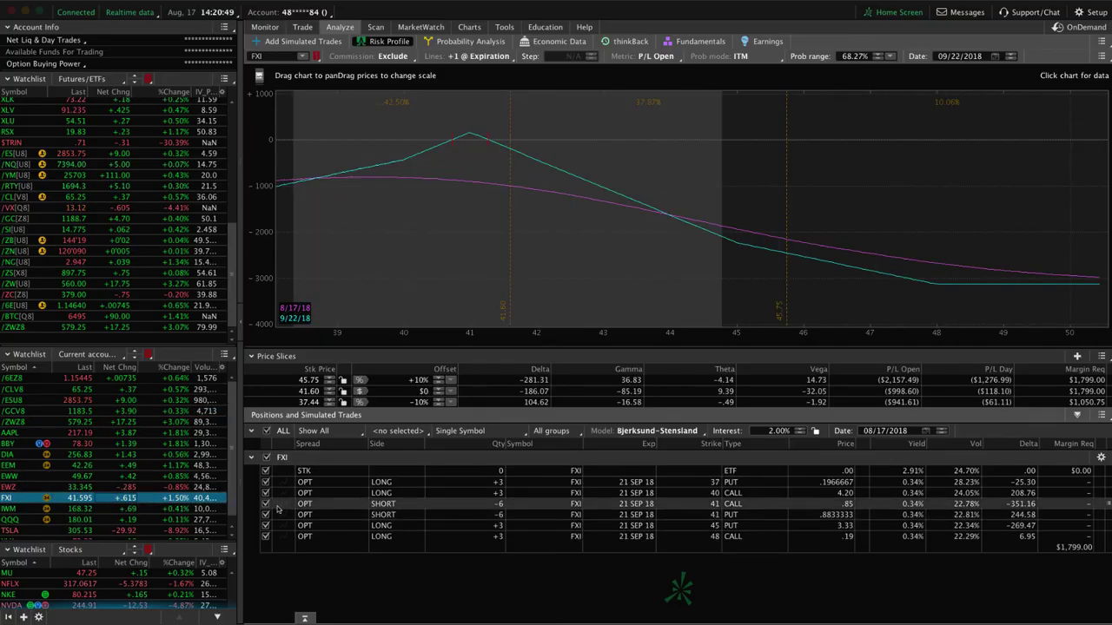
click(265, 525)
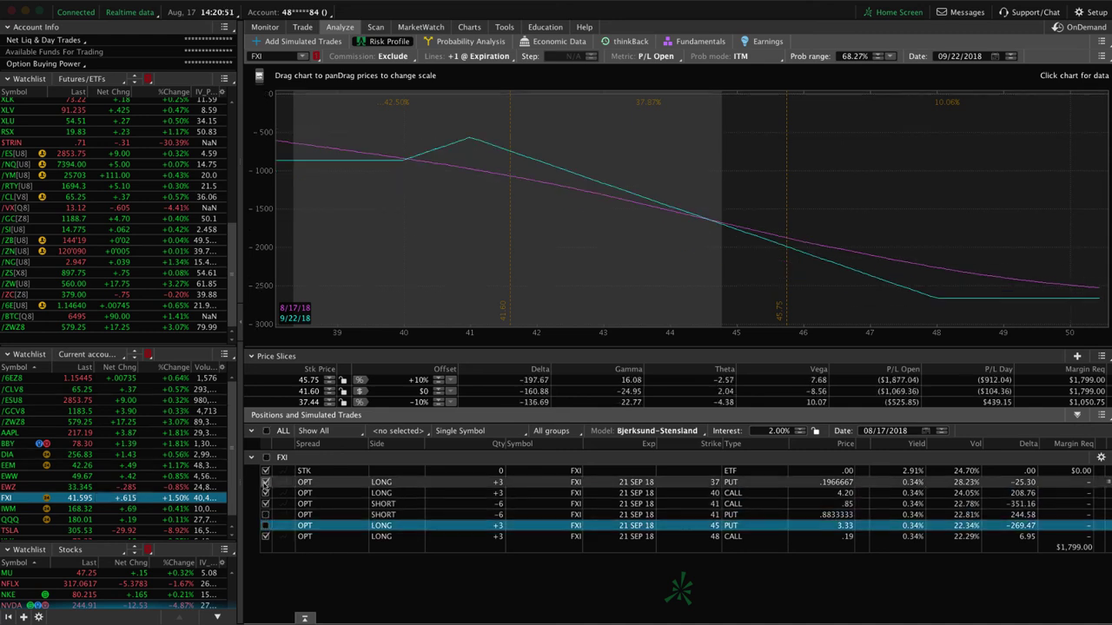
click(265, 482)
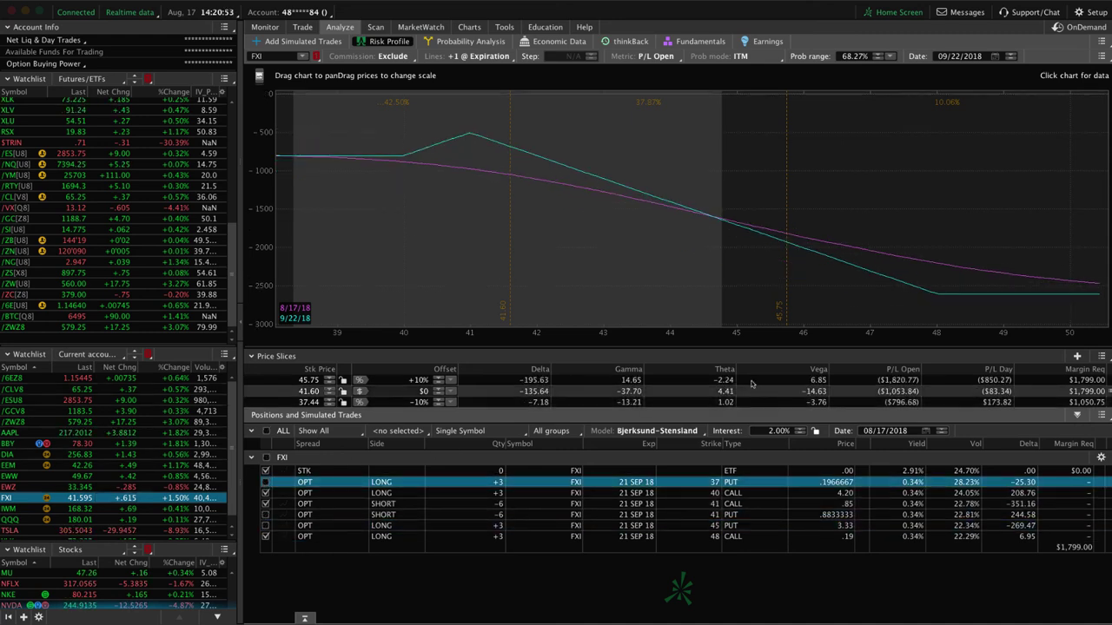
scroll(634, 313, down, 3)
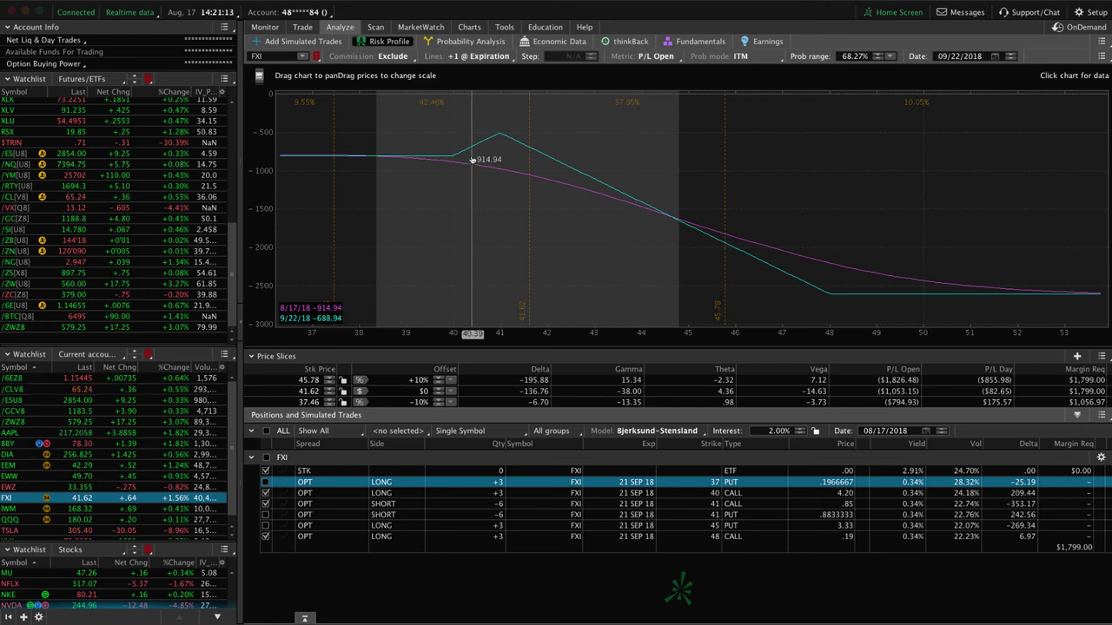
click(318, 492)
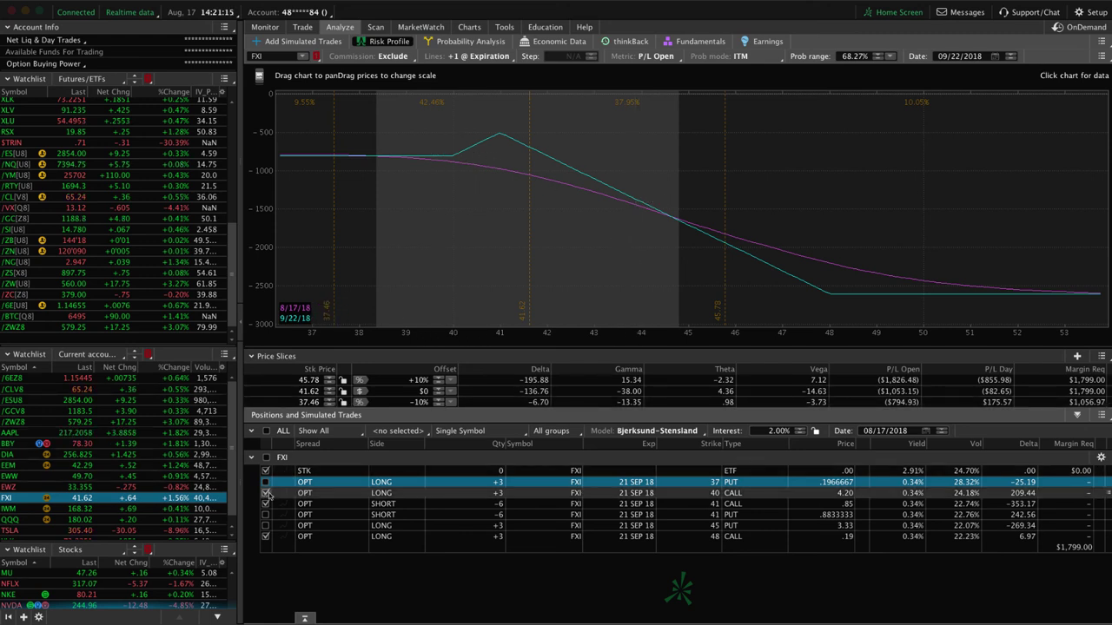
Isolate the short 41 call in the FXI risk profile by excluding the 40 and 48 calls, and exclude the 41 call too
click(266, 493)
click(266, 536)
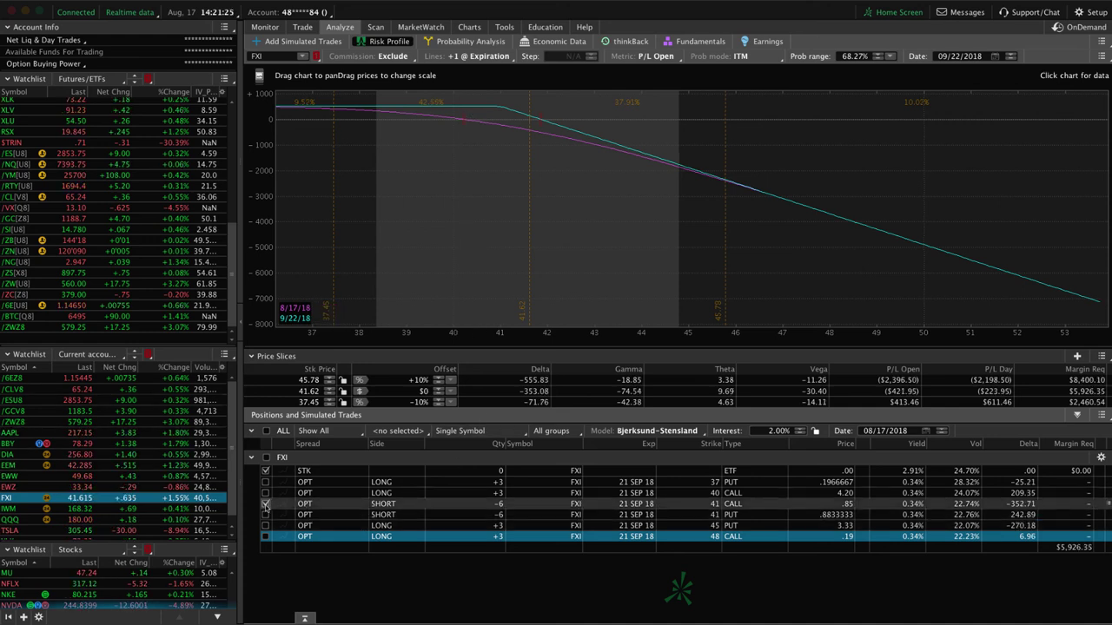
click(266, 504)
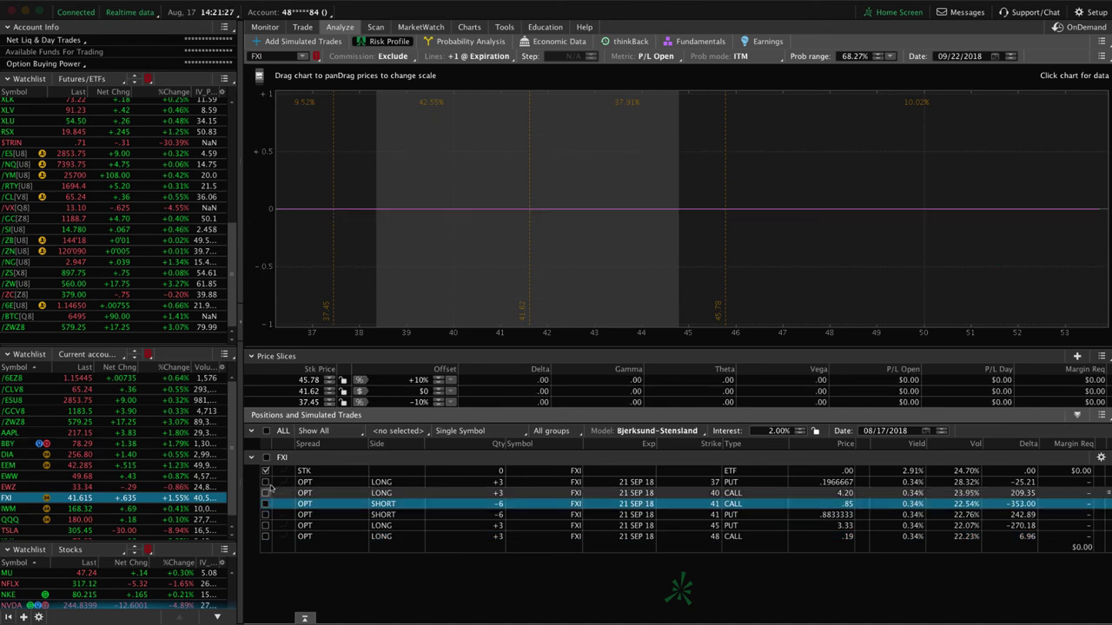
View the FXI 37, 41 and 45 put butterfly on its own over a narrower price range, and open the FXI price chart
click(266, 482)
click(266, 514)
click(266, 525)
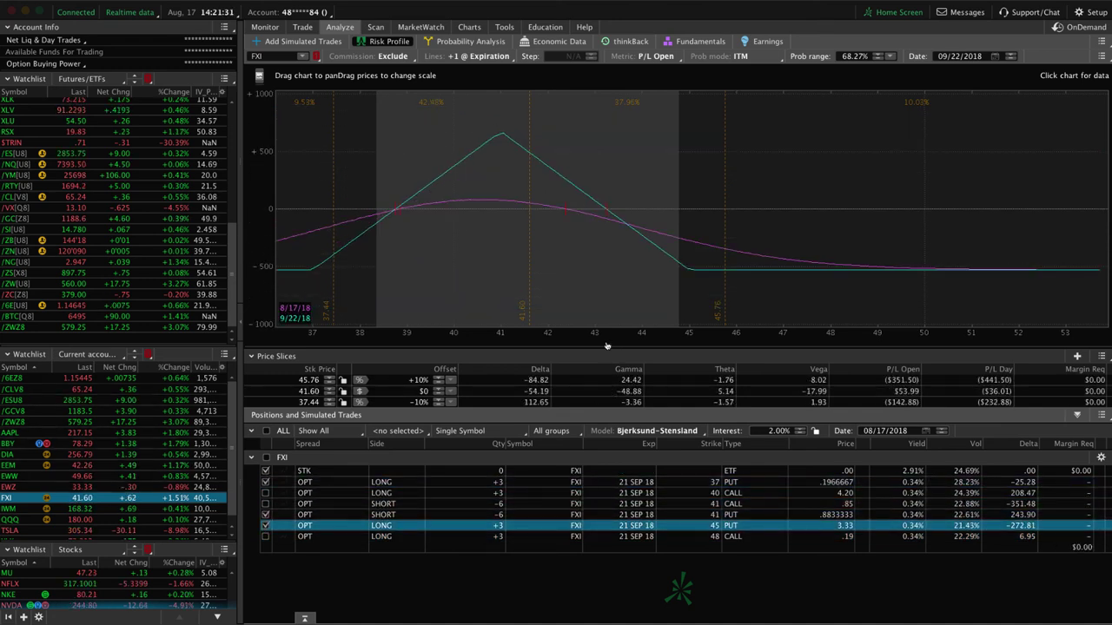
drag(607, 335, 785, 336)
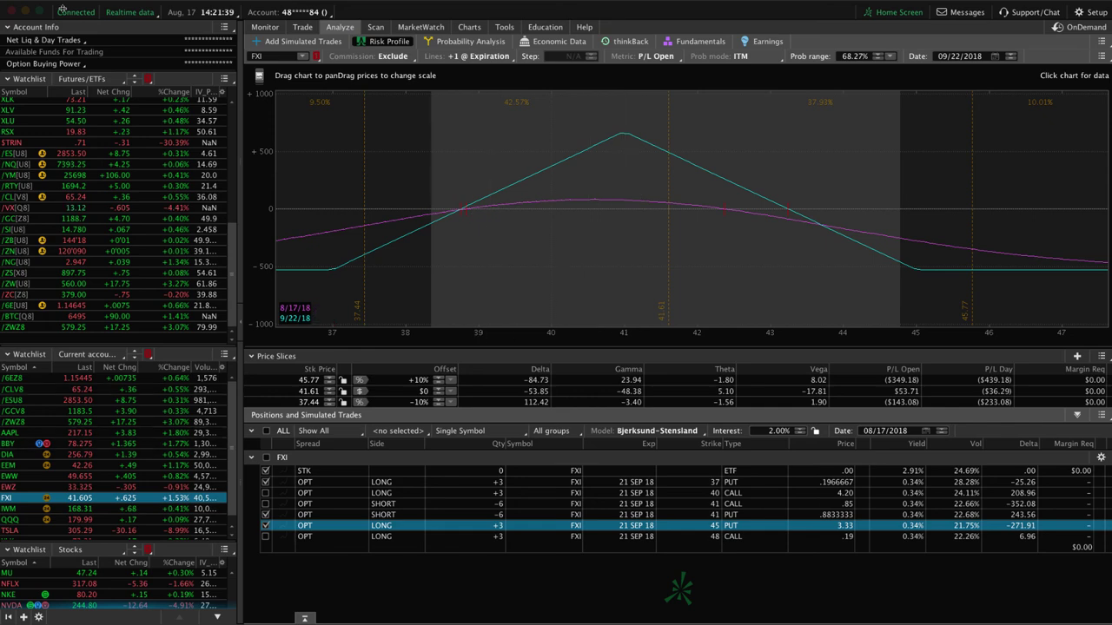
click(469, 27)
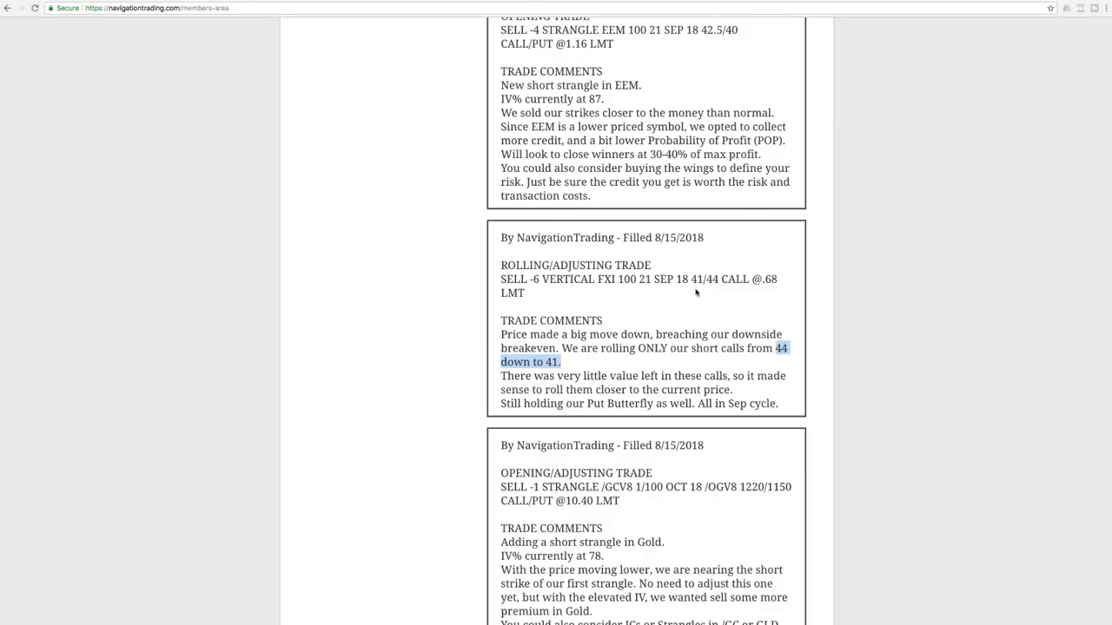
On the alerts page, highlight the EEM symbol, the IV% of 87 and the advice on buying the wings in the short strangle alert
scroll(927, 322, up, 5)
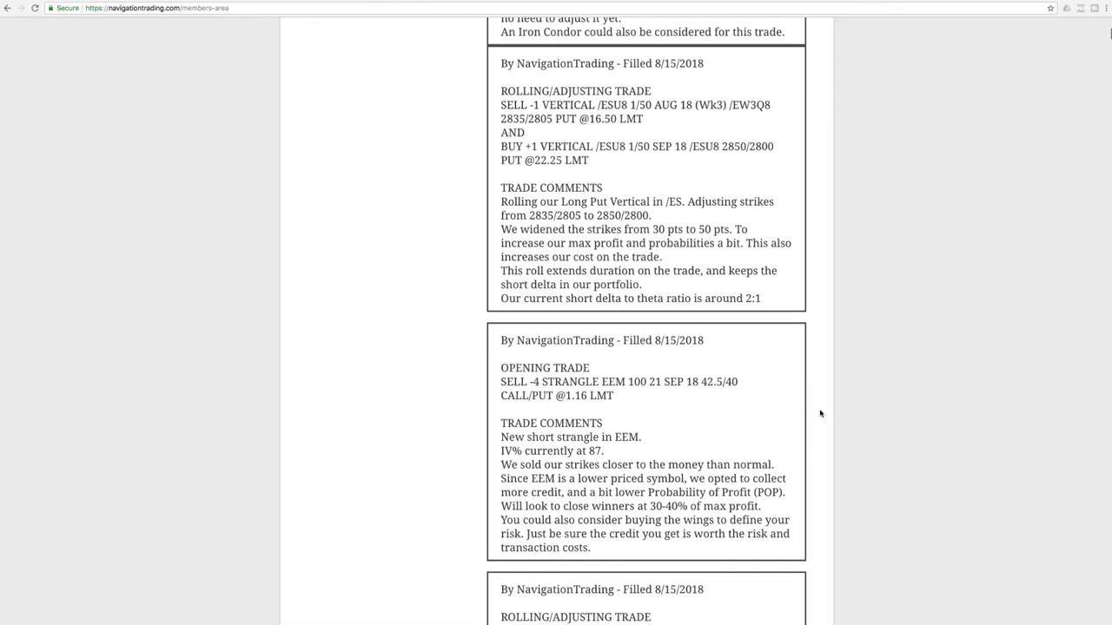
drag(602, 383, 634, 383)
drag(589, 452, 606, 455)
drag(502, 519, 751, 533)
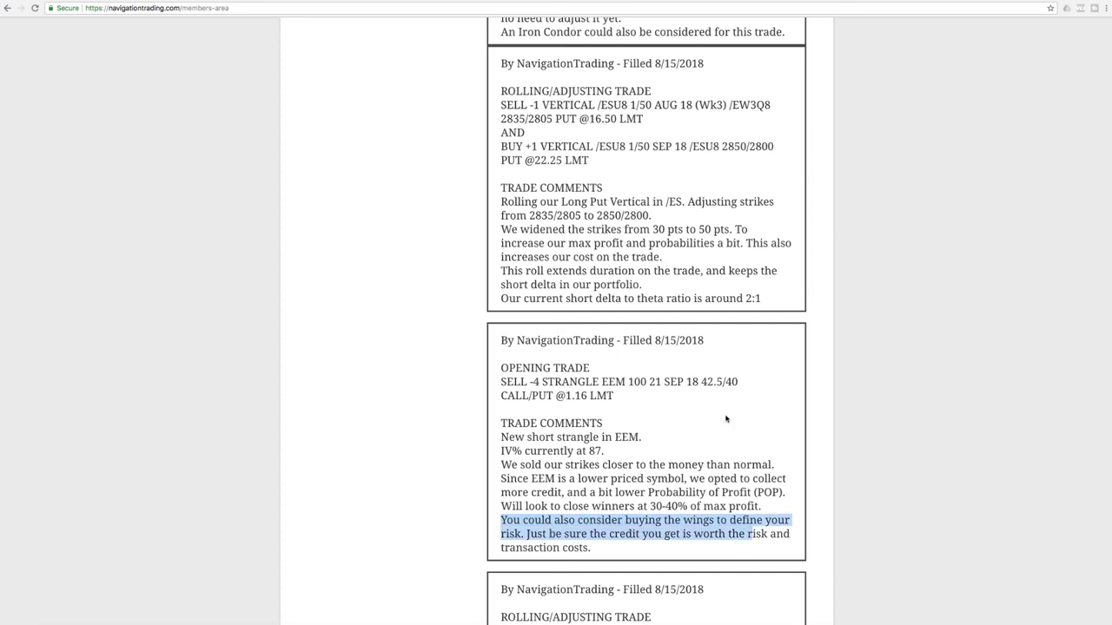
Highlight the 42.5/40 strikes and the 1.16 limit price in the EEM strangle alert
drag(702, 382, 740, 383)
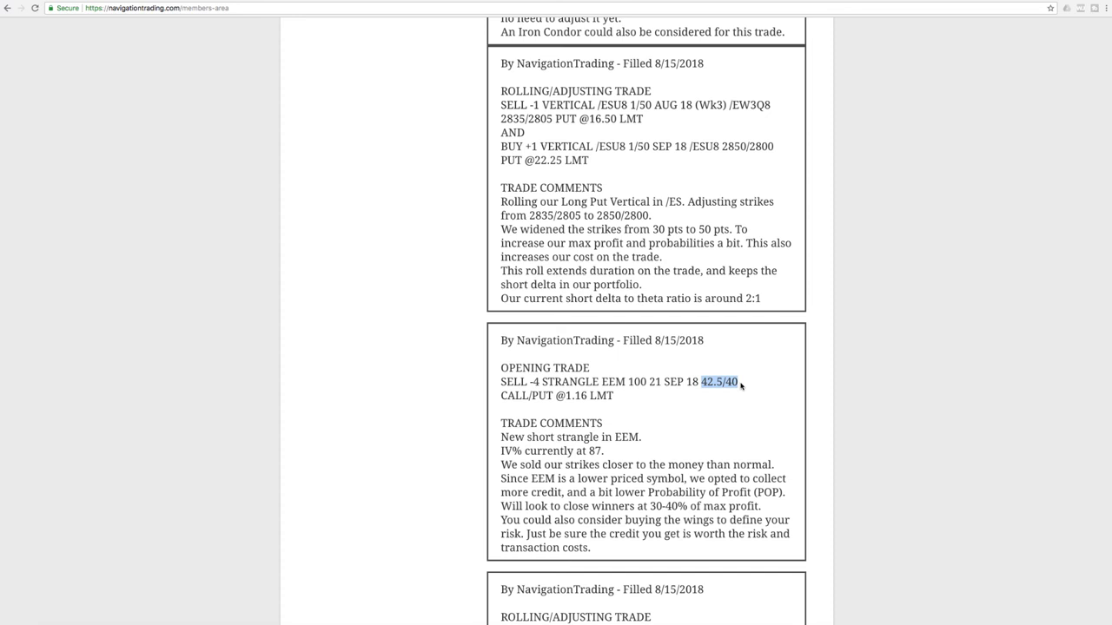
click(715, 408)
drag(590, 396, 566, 396)
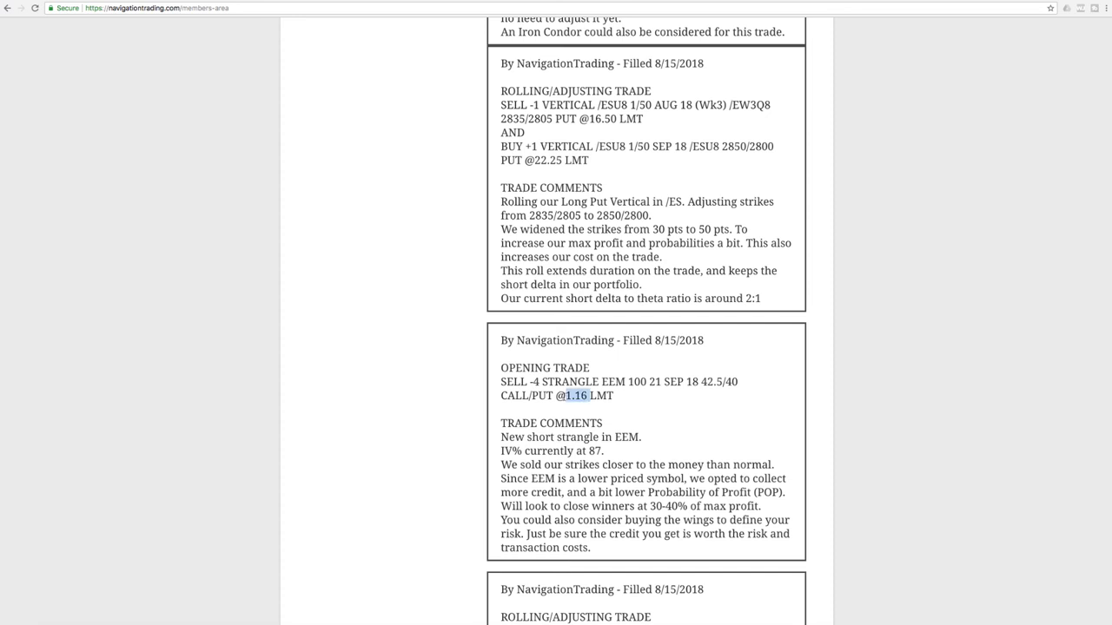
click(737, 384)
drag(738, 383, 700, 382)
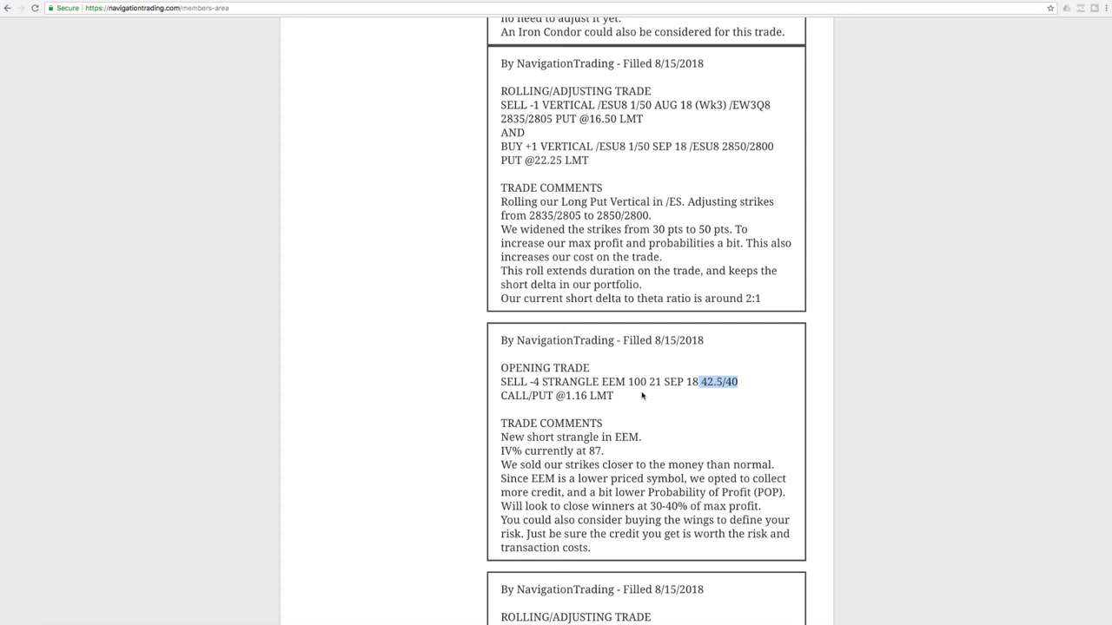
drag(618, 397, 553, 396)
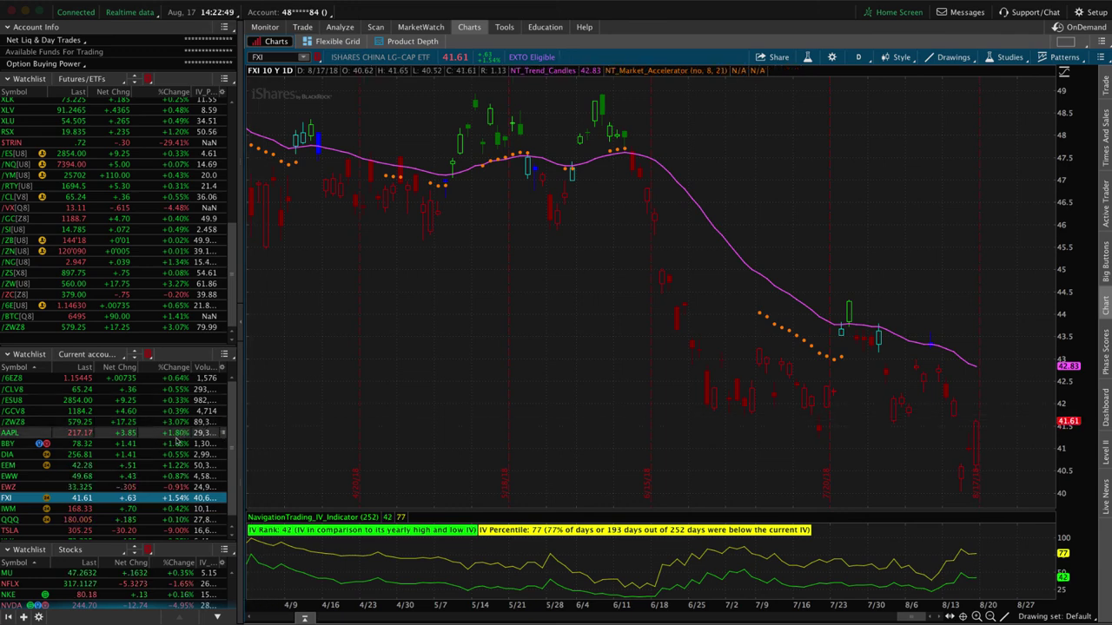
In thinkorswim, view the EEM price chart and open its risk profile
click(171, 466)
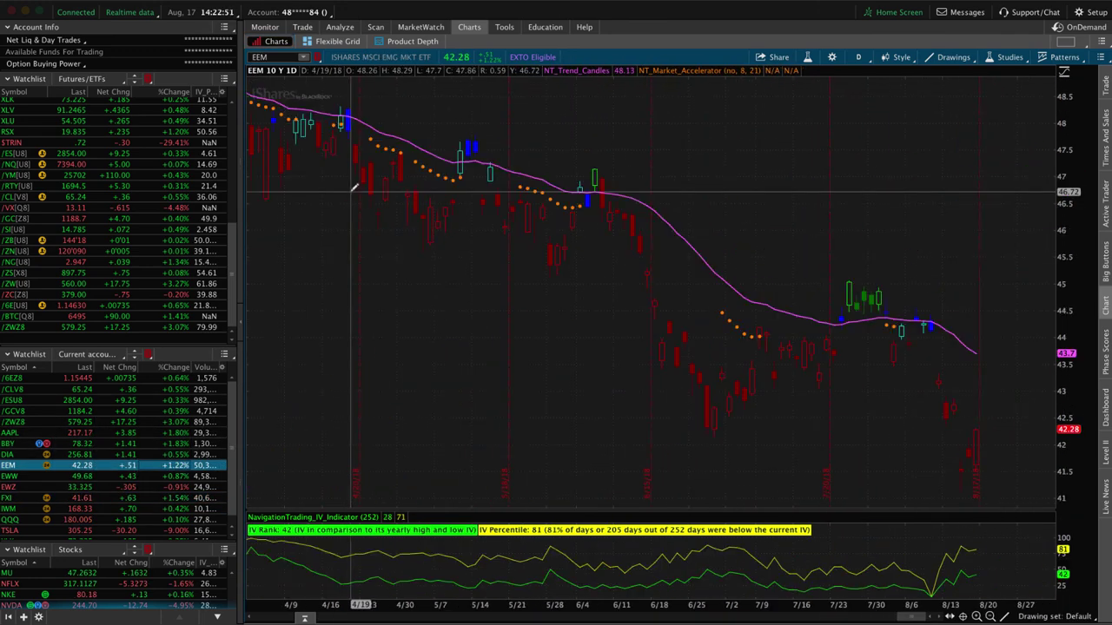
click(345, 27)
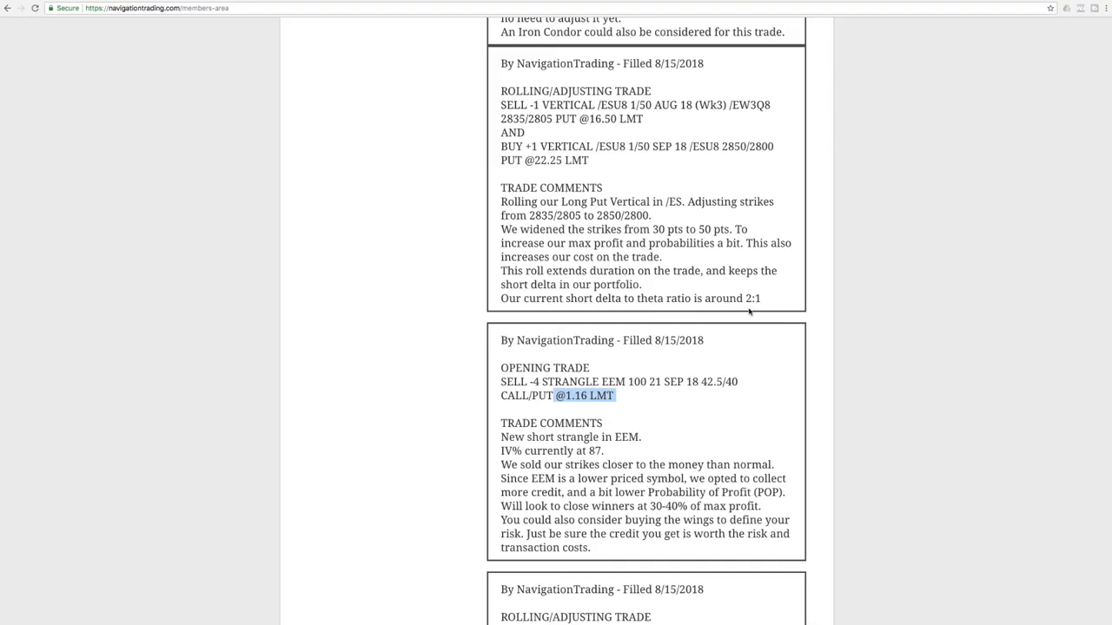
On the alerts page, highlight the /ES long put vertical, its roll from 2835/2805 to 2850/2800 and the widening from 30 to 50 points
scroll(742, 308, up, 2)
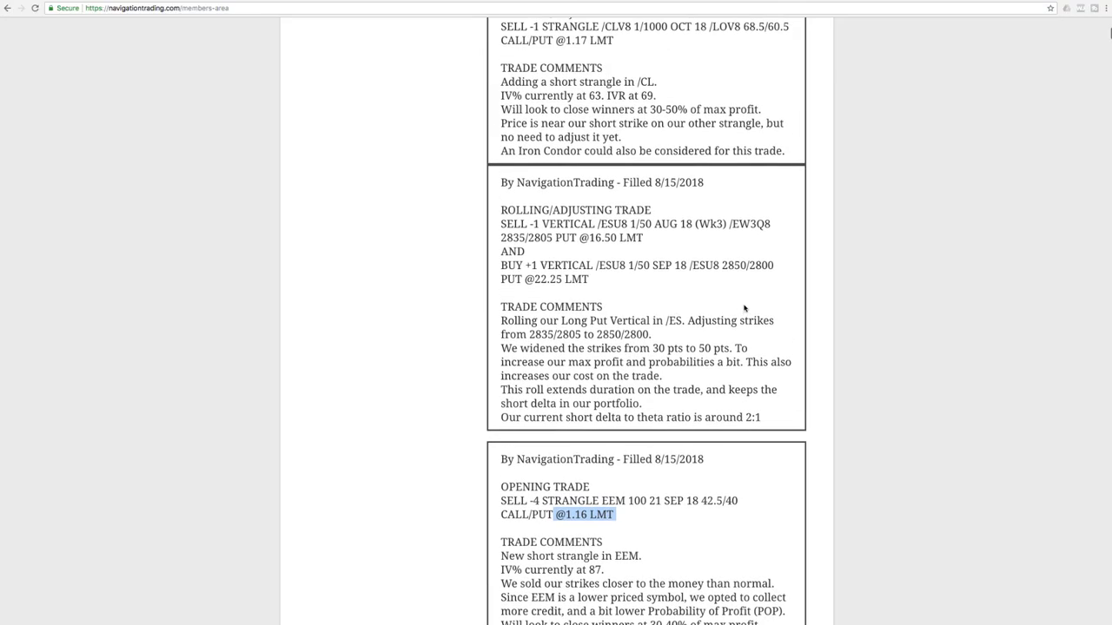
drag(613, 224, 598, 225)
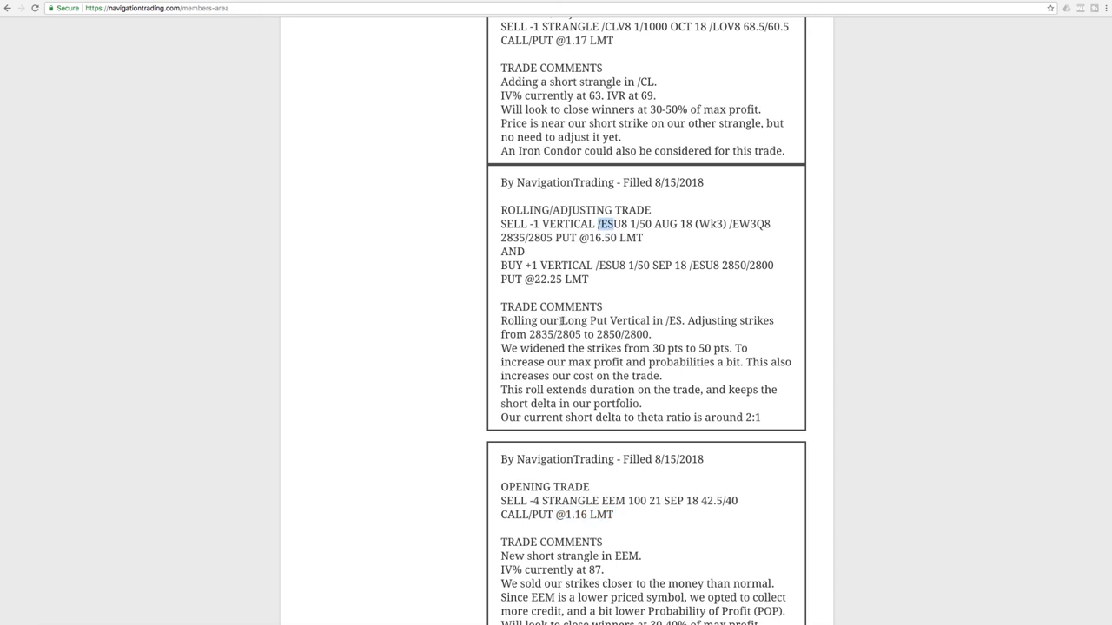
drag(561, 320, 682, 320)
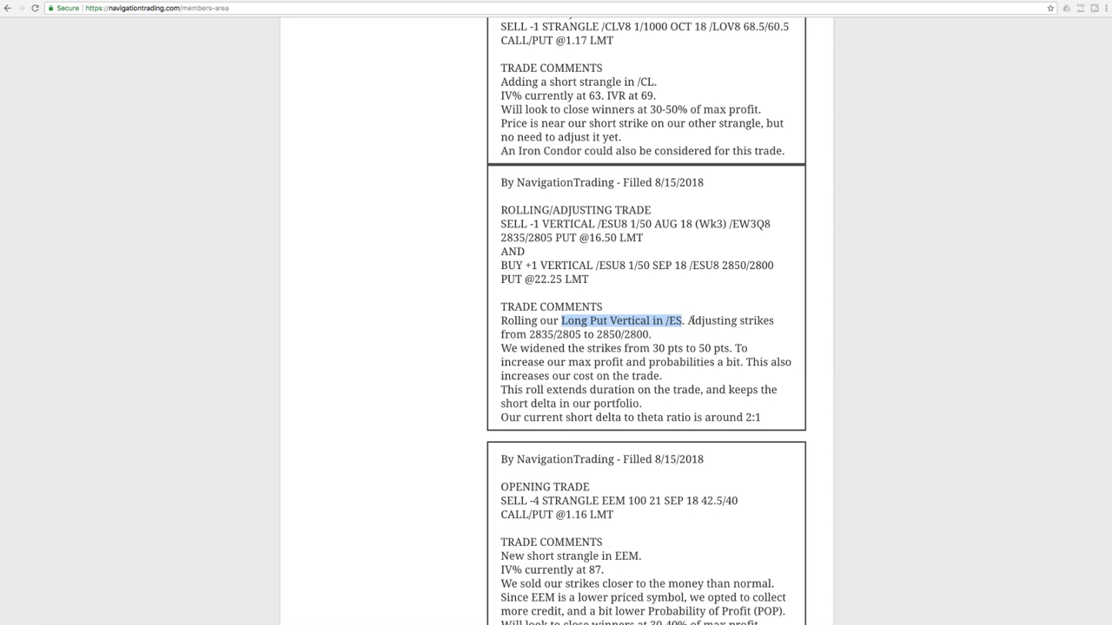
drag(527, 334, 653, 335)
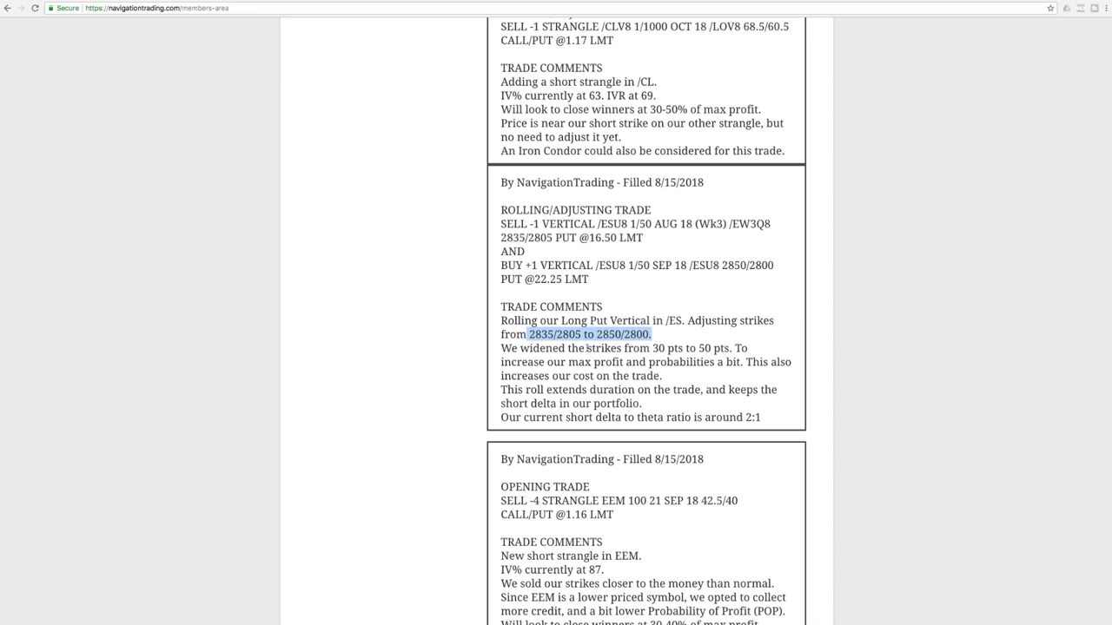
drag(647, 349, 740, 348)
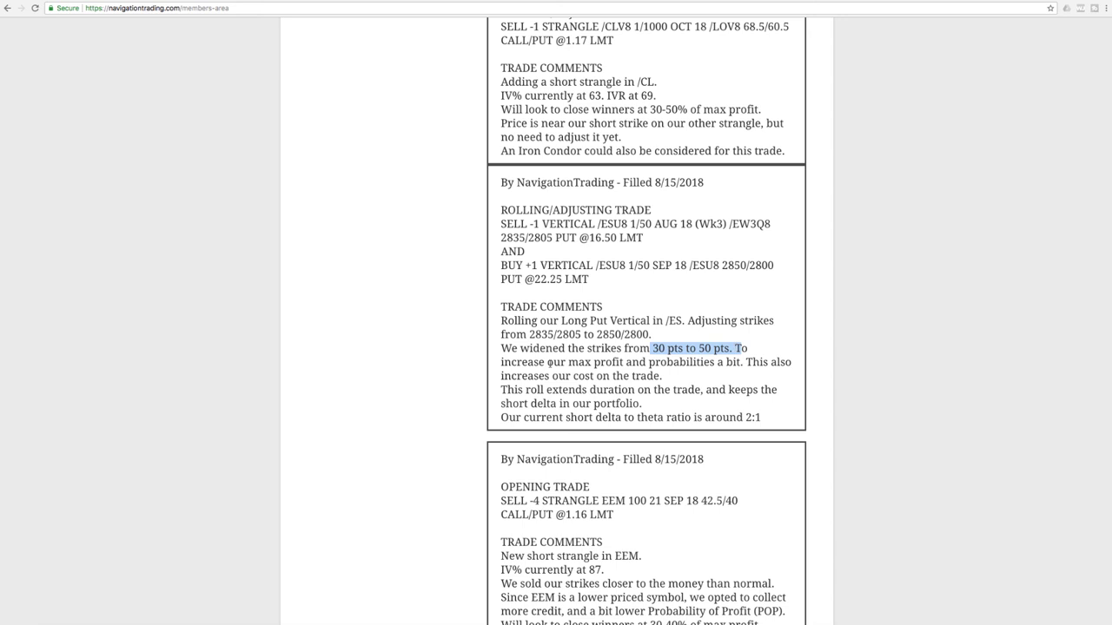
Highlight the /ES alert's comments on max profit and probabilities, trade cost, extended duration and the 2:1 short delta to theta ratio
drag(570, 361, 745, 362)
drag(572, 376, 662, 375)
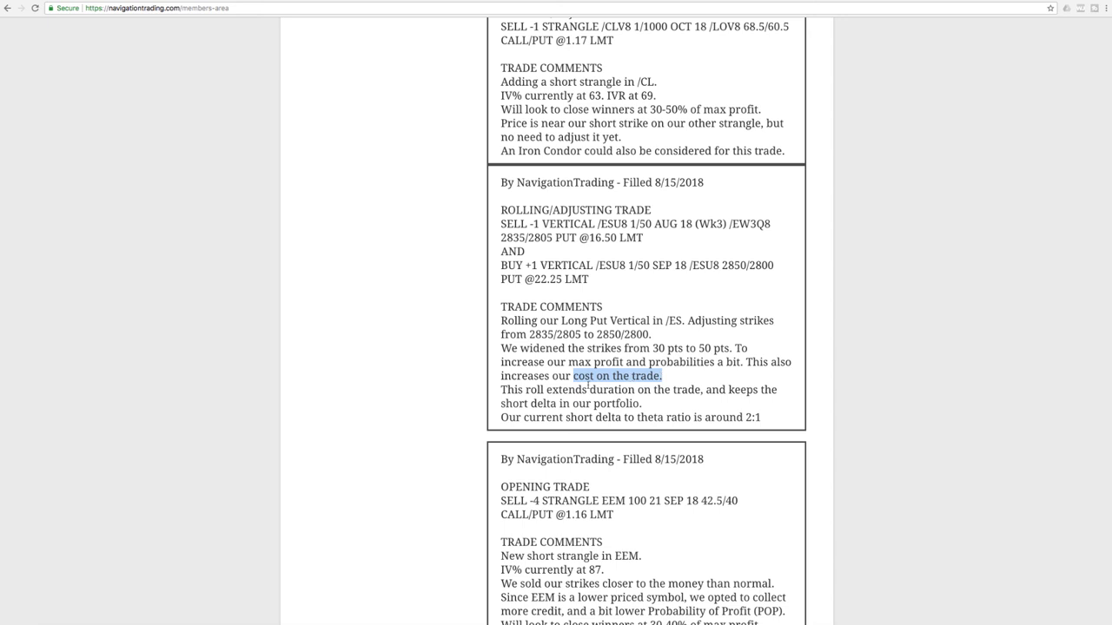
drag(590, 390, 656, 408)
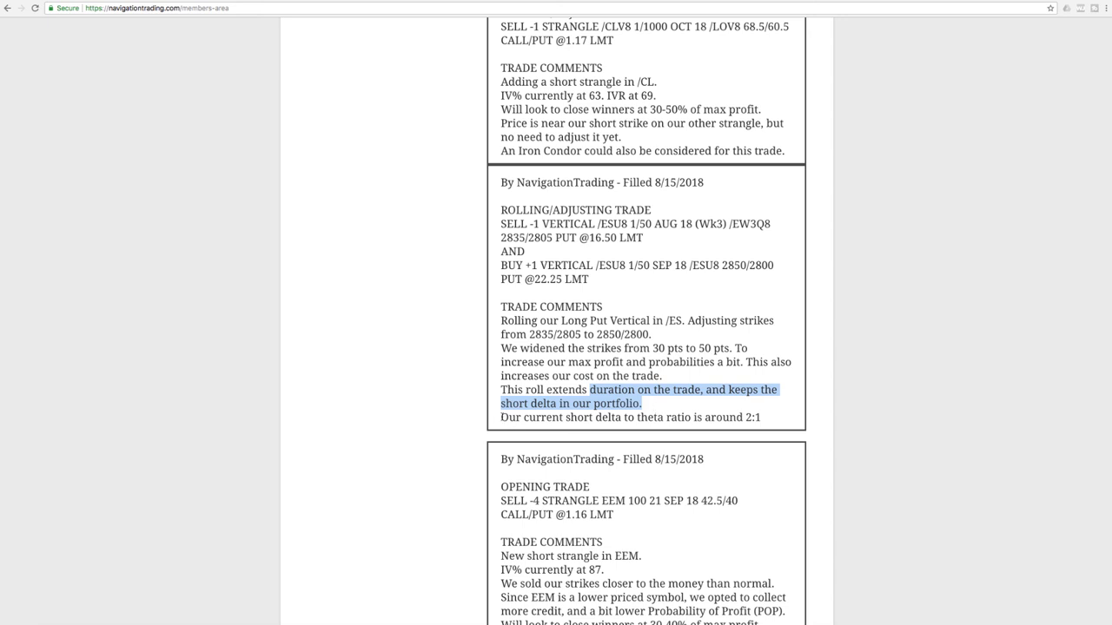
drag(501, 418, 764, 419)
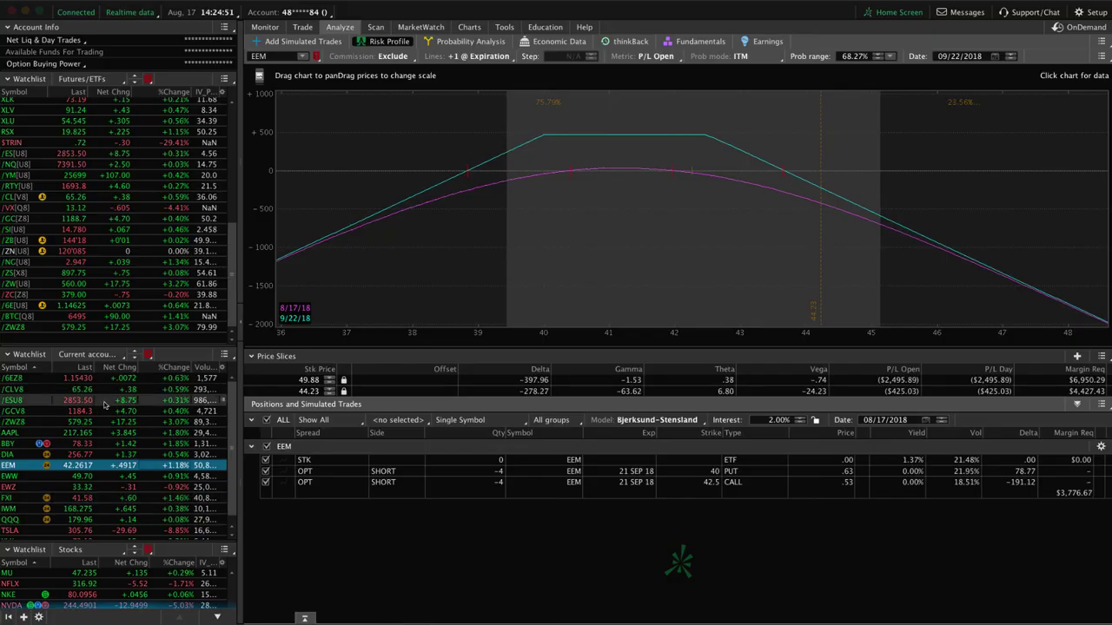
In thinkorswim, open the /ESU8 risk profile and reset it to include all the legs and series
click(104, 402)
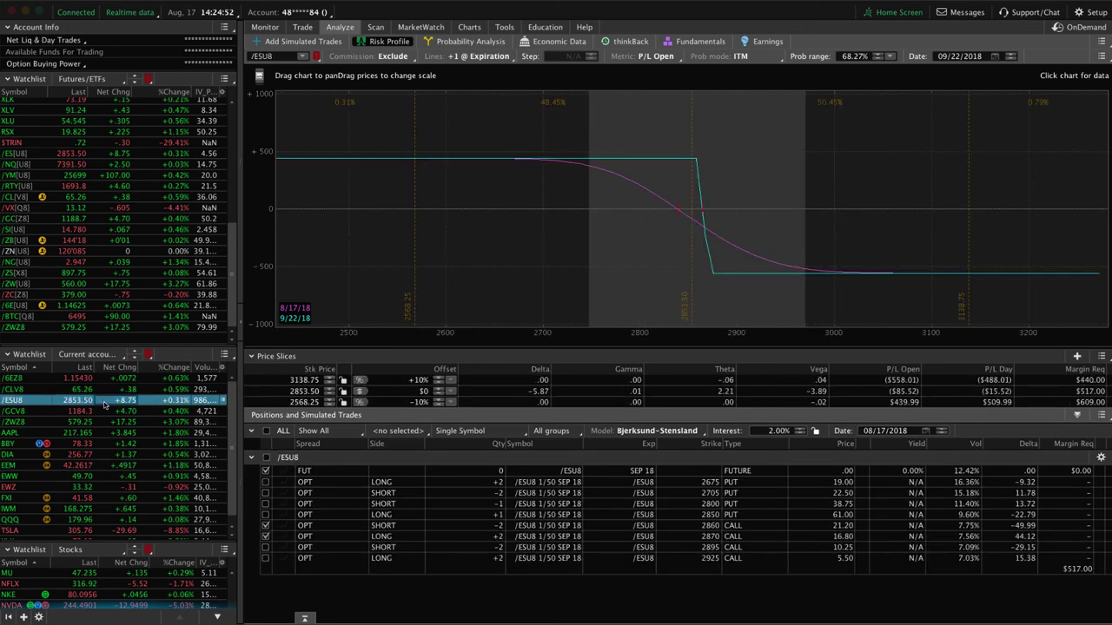
click(266, 527)
click(266, 536)
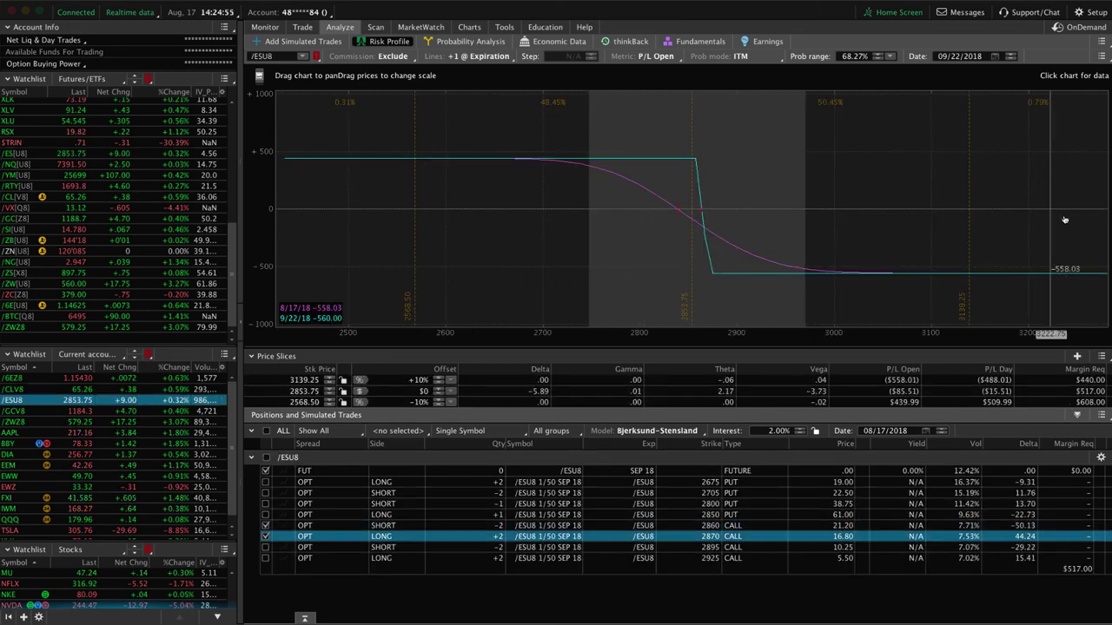
click(1101, 41)
click(1089, 60)
click(595, 68)
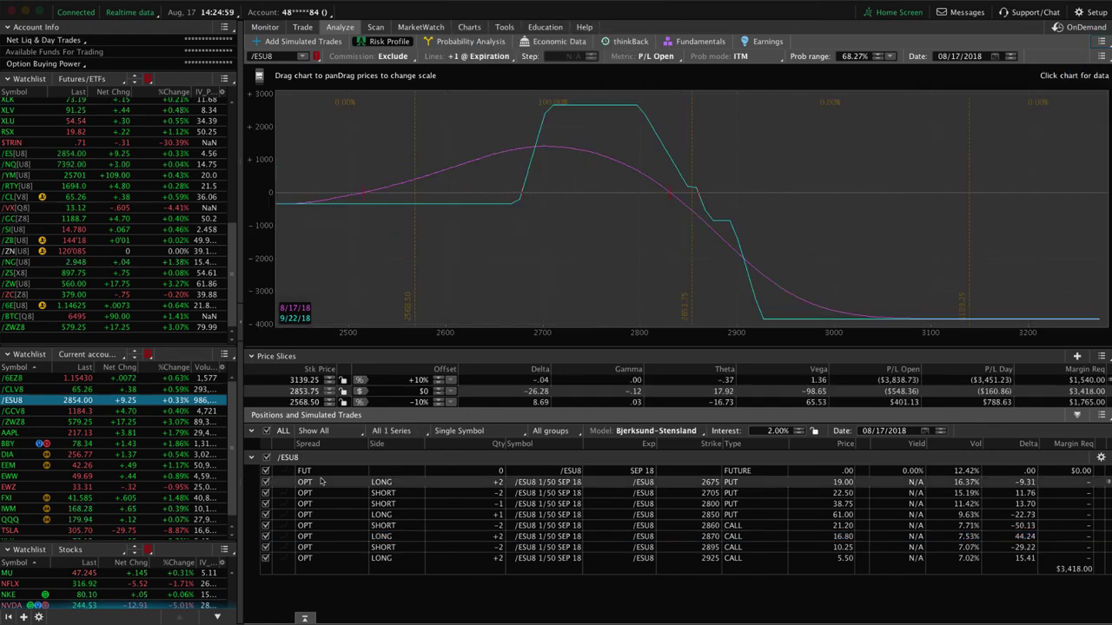
Exclude every /ESU8 leg and include only the short 2800 put and long 2850 put to view the put vertical
click(266, 471)
click(265, 458)
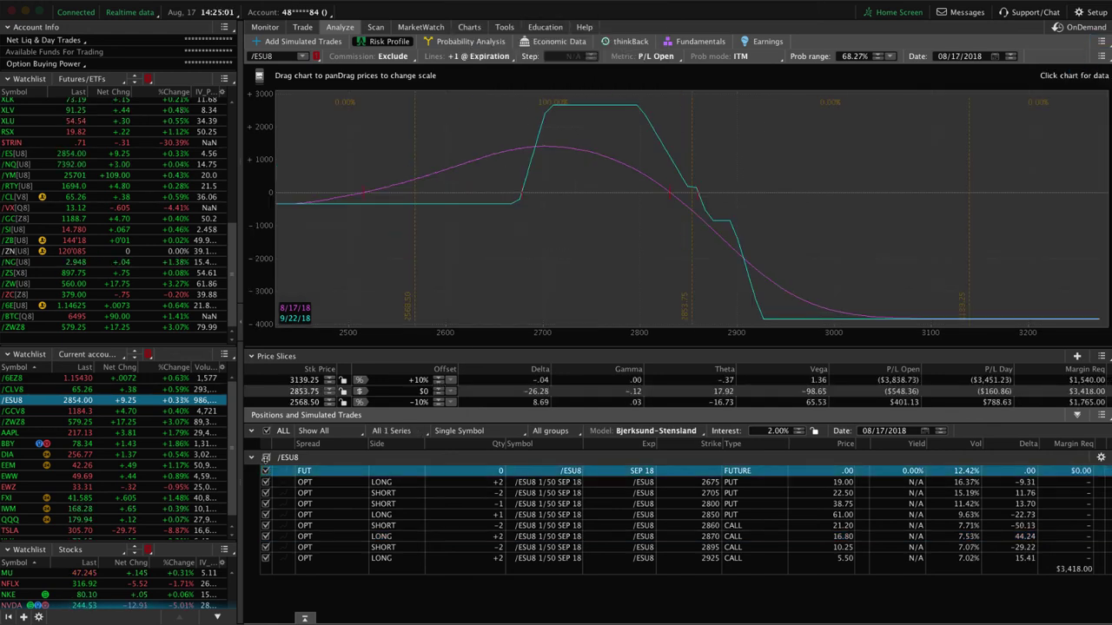
click(266, 504)
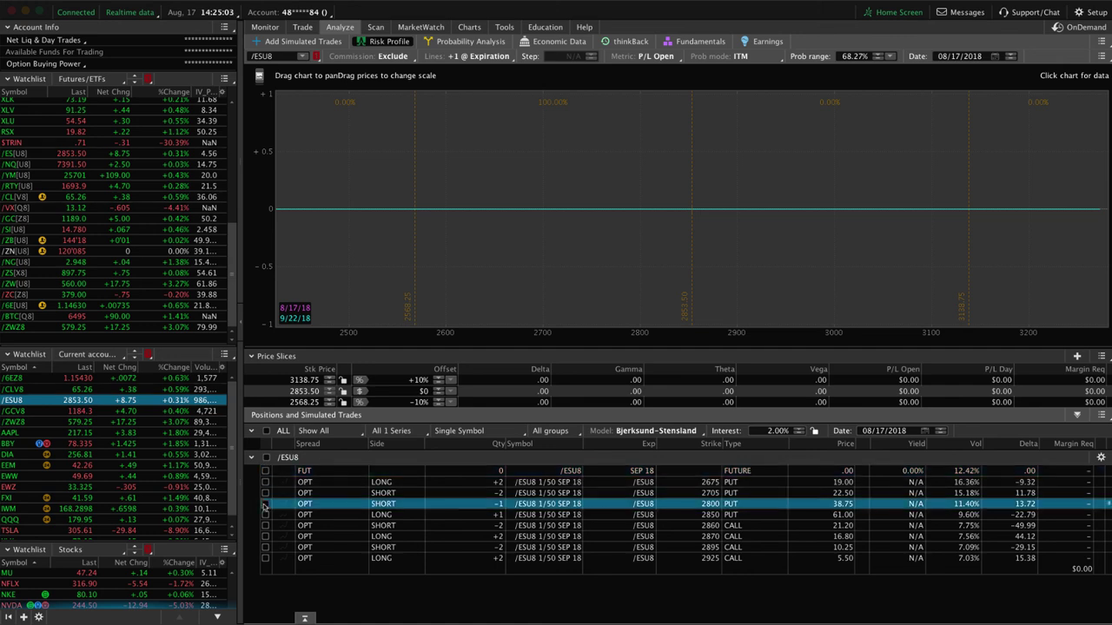
click(265, 515)
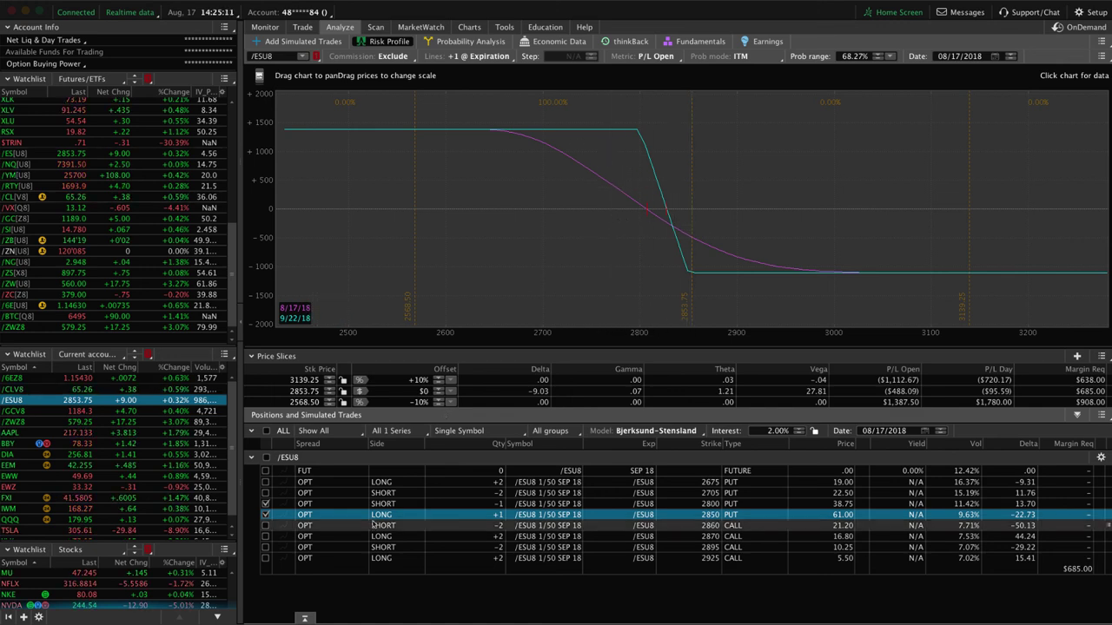
Replace the /ESU8 put vertical with the iron condor of the 2675 and 2705 puts and the 2895 and 2925 calls
click(265, 515)
click(265, 504)
click(265, 493)
click(265, 481)
click(265, 492)
click(265, 547)
click(265, 558)
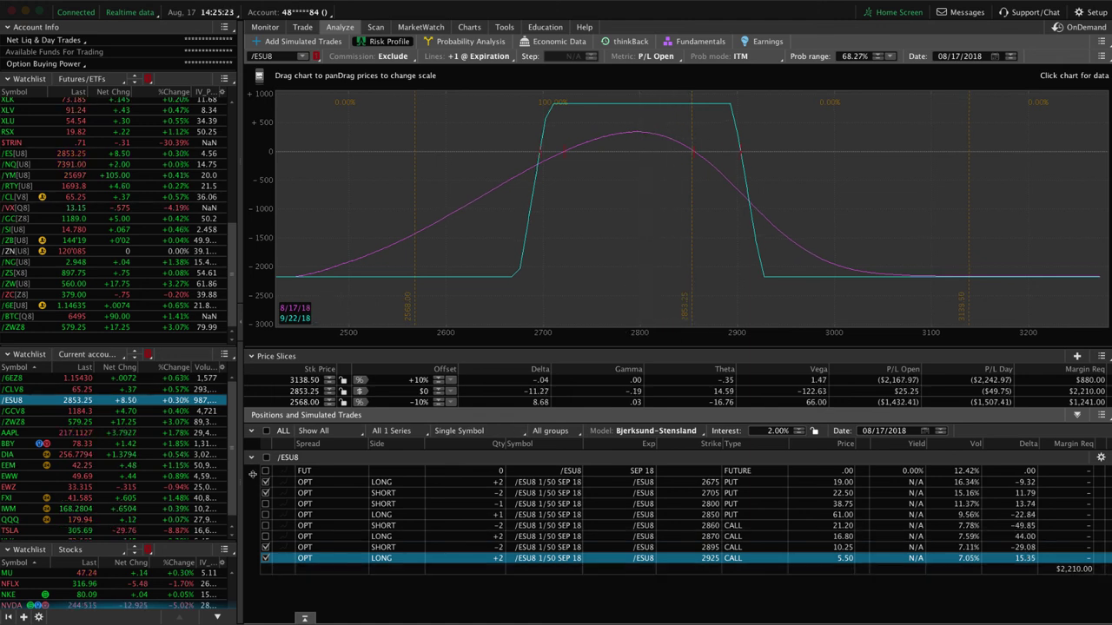
Exclude the /ESU8 iron condor legs and view only the 2860 and 2870 call vertical
click(266, 482)
click(265, 492)
click(266, 525)
click(266, 536)
click(266, 547)
click(265, 558)
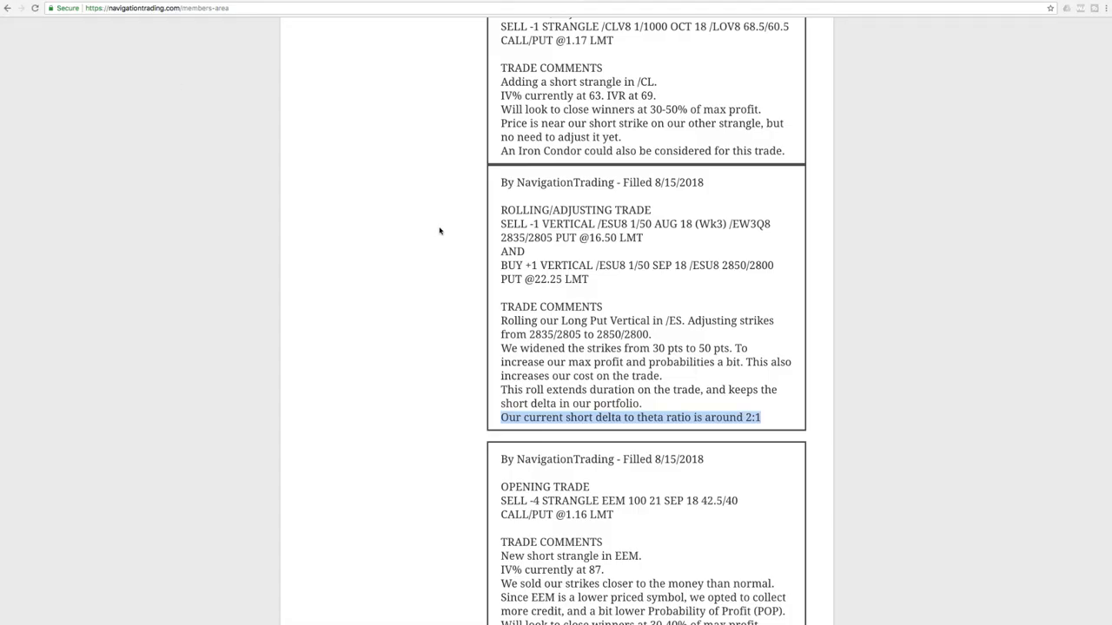
On the alerts page, highlight the short strangle in /CL along with its IV% of 63 and IVR of 69
scroll(439, 231, up, 3)
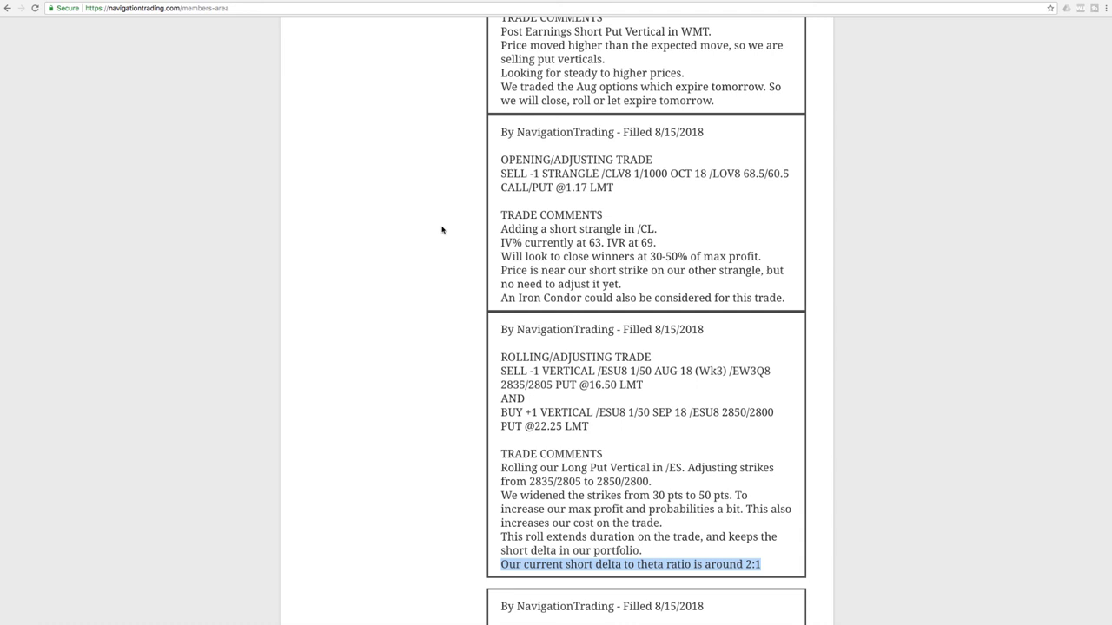
drag(548, 228, 665, 233)
drag(585, 242, 656, 244)
drag(501, 243, 601, 243)
click(630, 253)
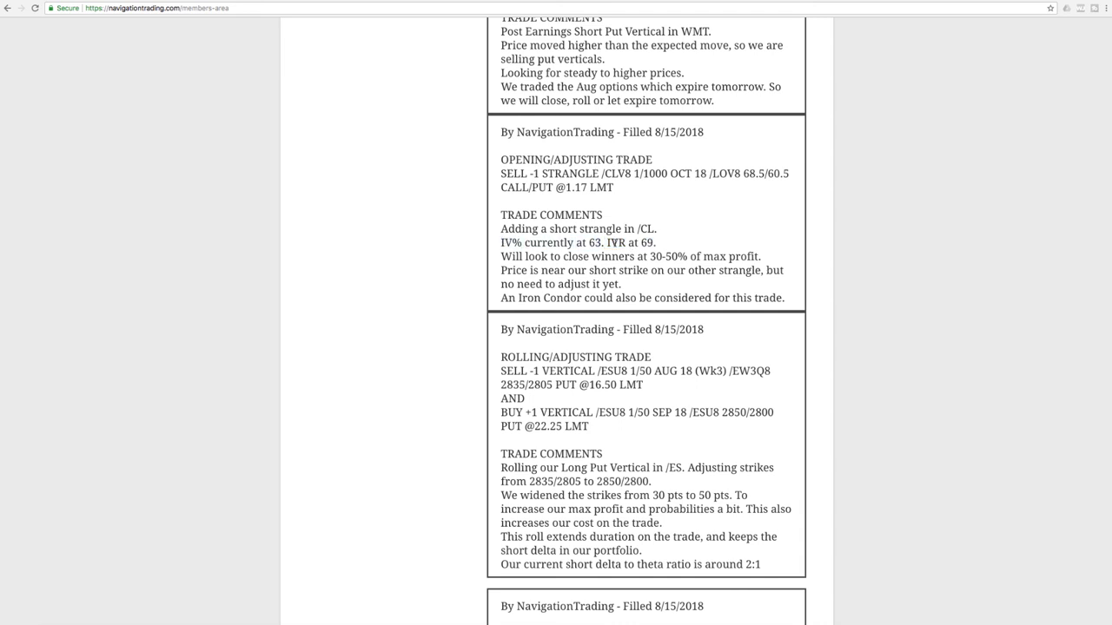
drag(606, 242, 652, 255)
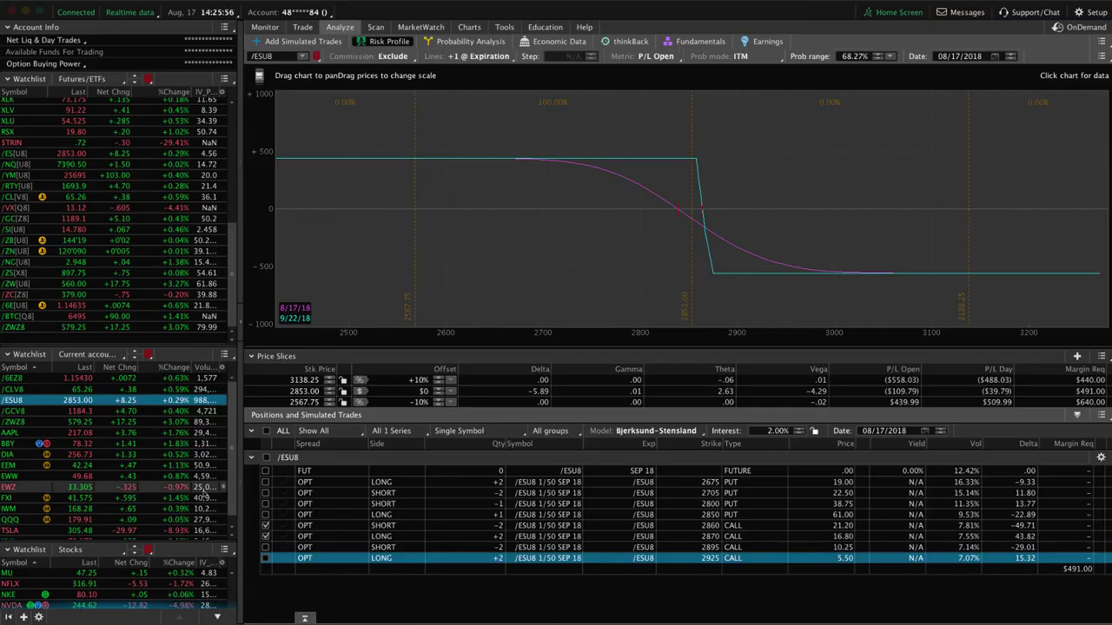
In thinkorswim, open the /CLV8 risk profile and exclude the 74 call and 64 put, leaving the 60.5/68.5 strangle
click(174, 390)
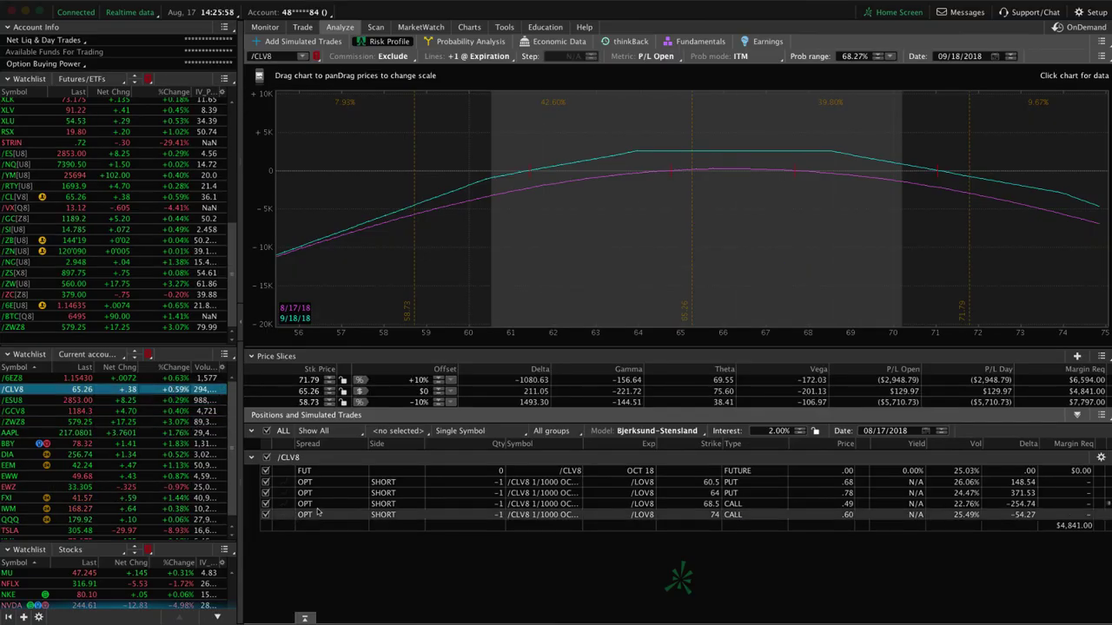
click(265, 514)
click(266, 493)
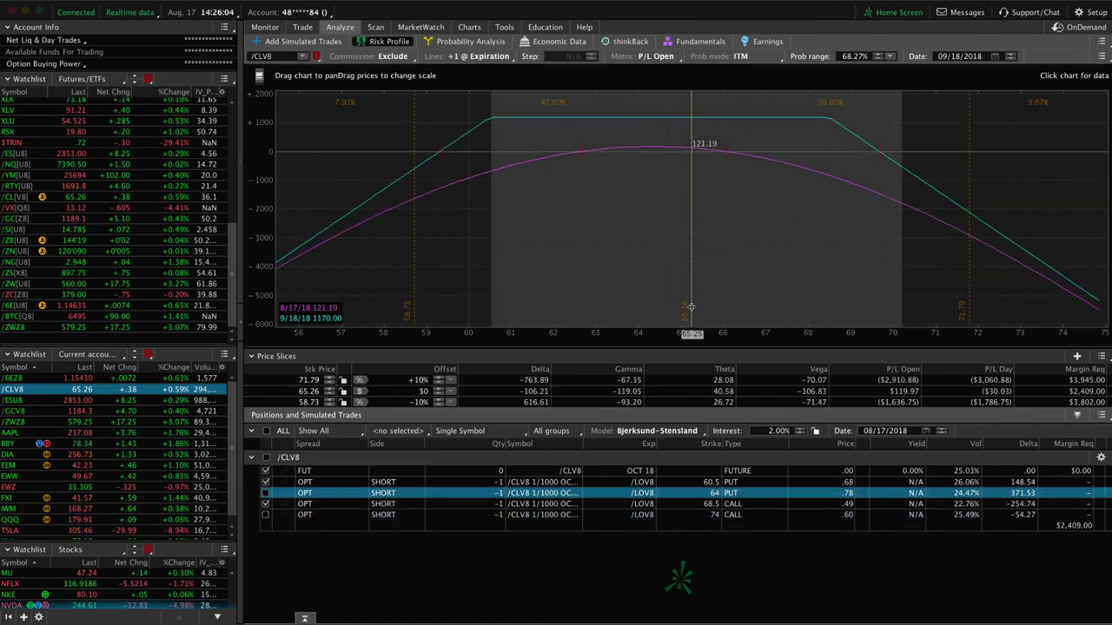
Switch the /CLV8 risk profile to the 64 put and 74 call strangle, excluding the 60.5 put and 68.5 call
click(266, 482)
click(266, 492)
click(265, 504)
click(266, 514)
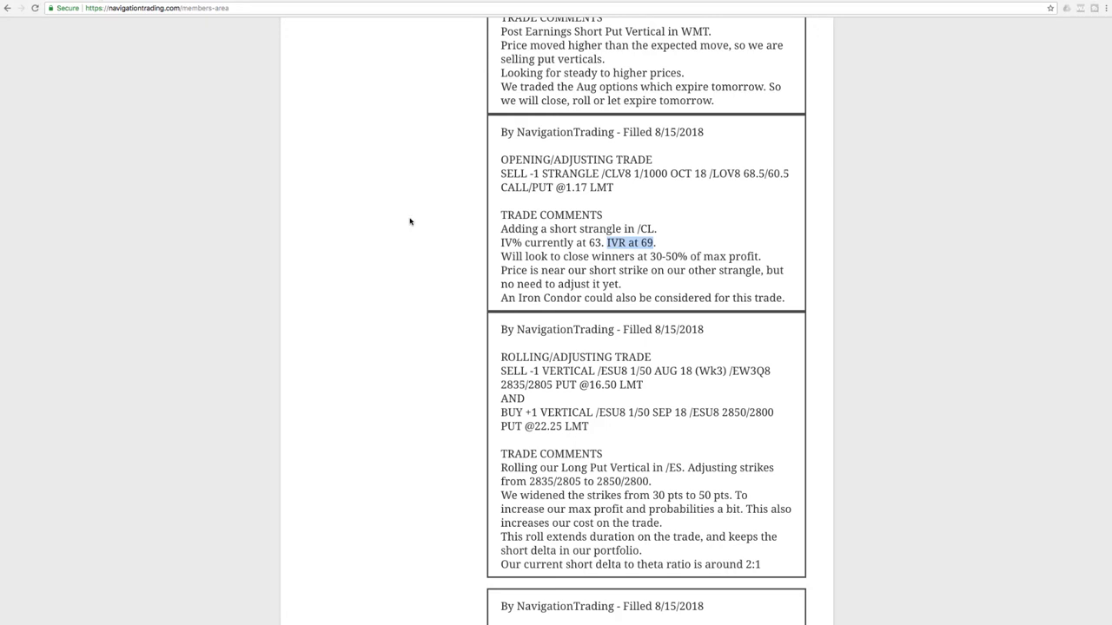
Highlight the WMT ticker and the comment that price moved higher than the expected move in the short put vertical alert
scroll(408, 219, up, 5)
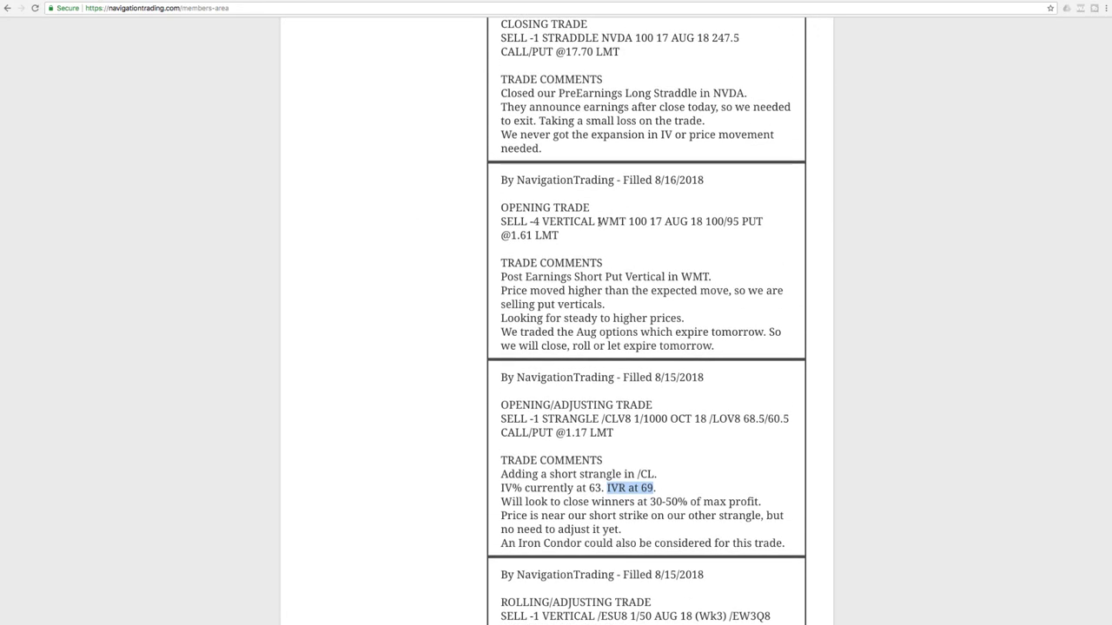
drag(597, 223, 627, 222)
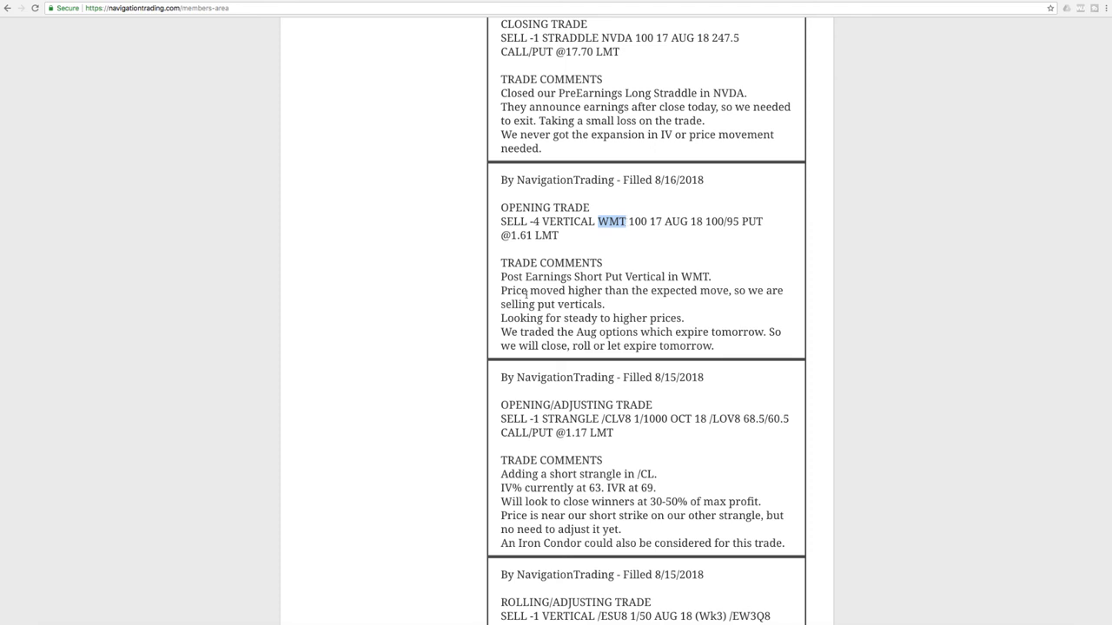
drag(501, 290, 730, 291)
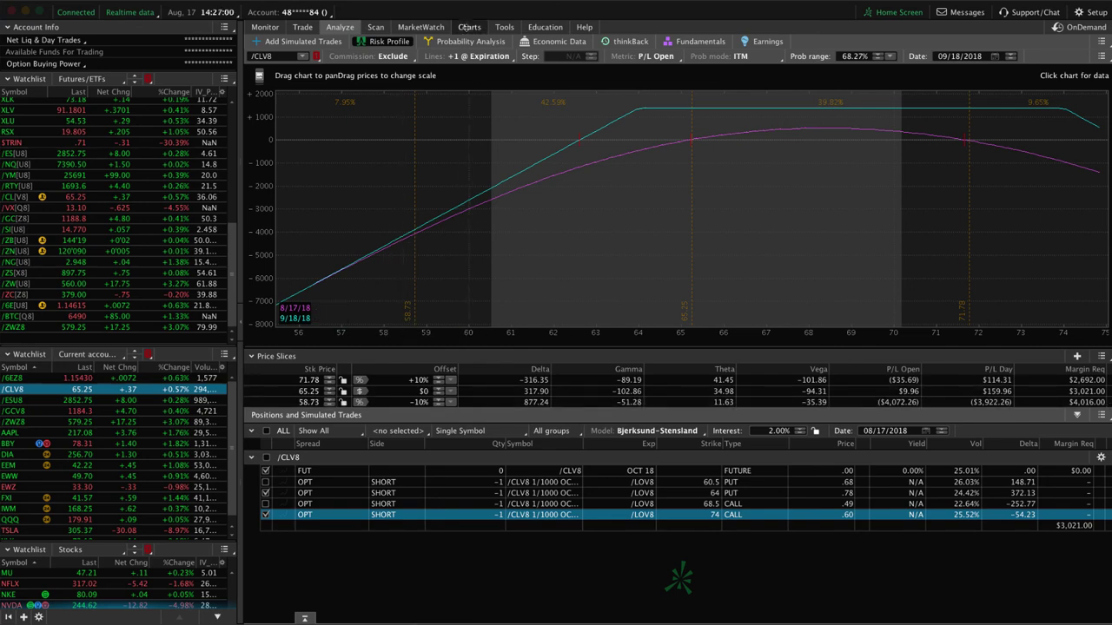
Switch to thinkorswim and bring up the WMT price chart
click(469, 27)
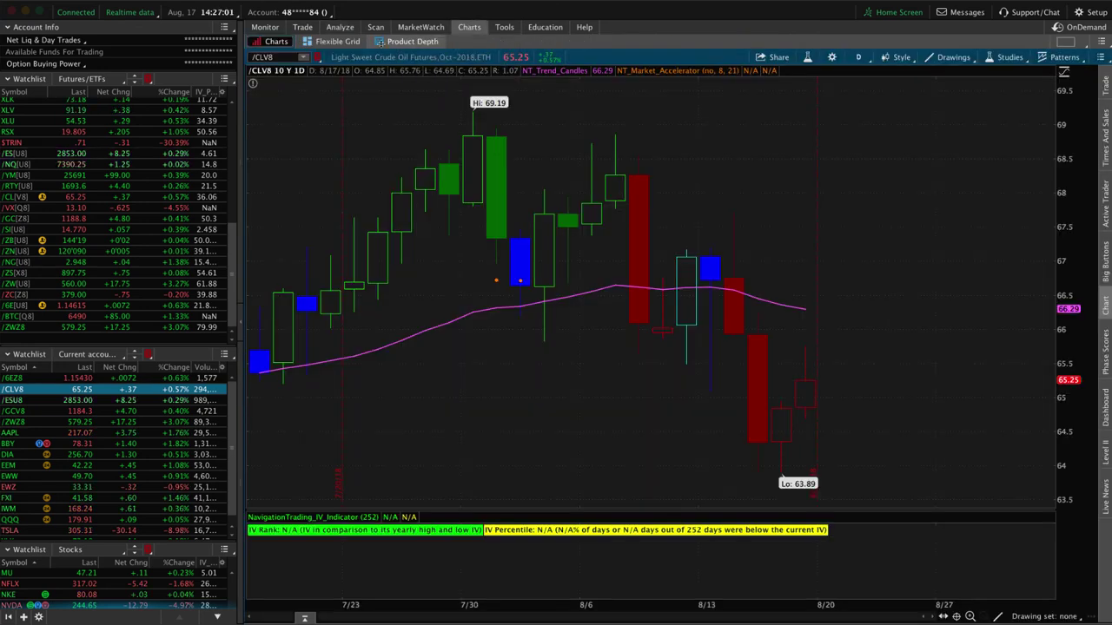
click(276, 56)
text(WMT)
key(Return)
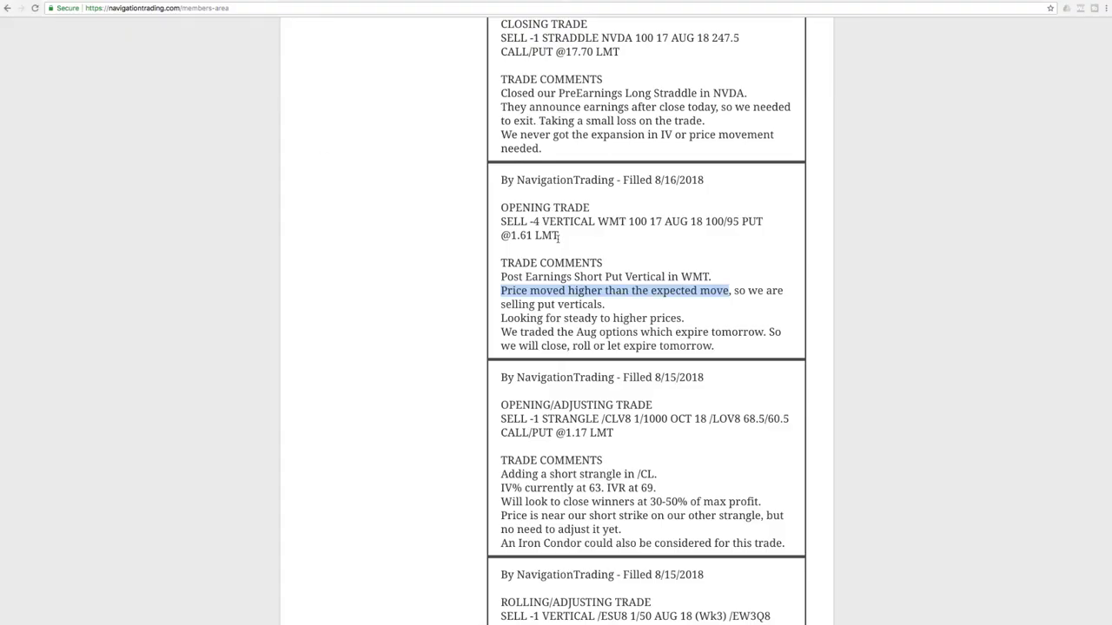
On the NavigationTrading members page, open the closed trades and highlight the total profit of the WMT Post Earnings Short Put Vertical
scroll(558, 236, up, 15)
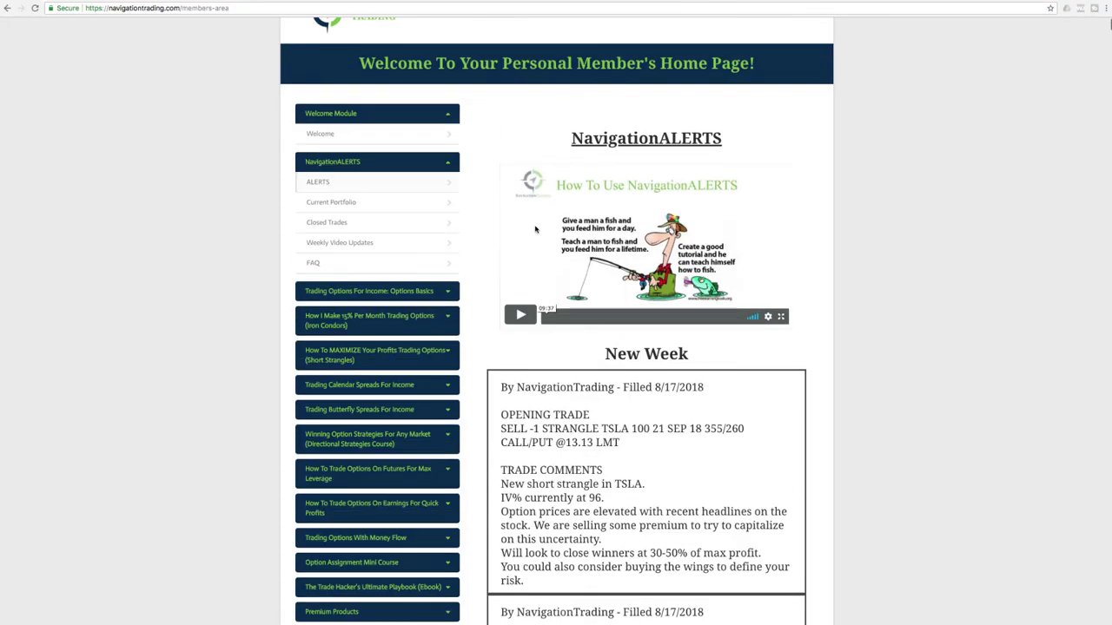
click(378, 260)
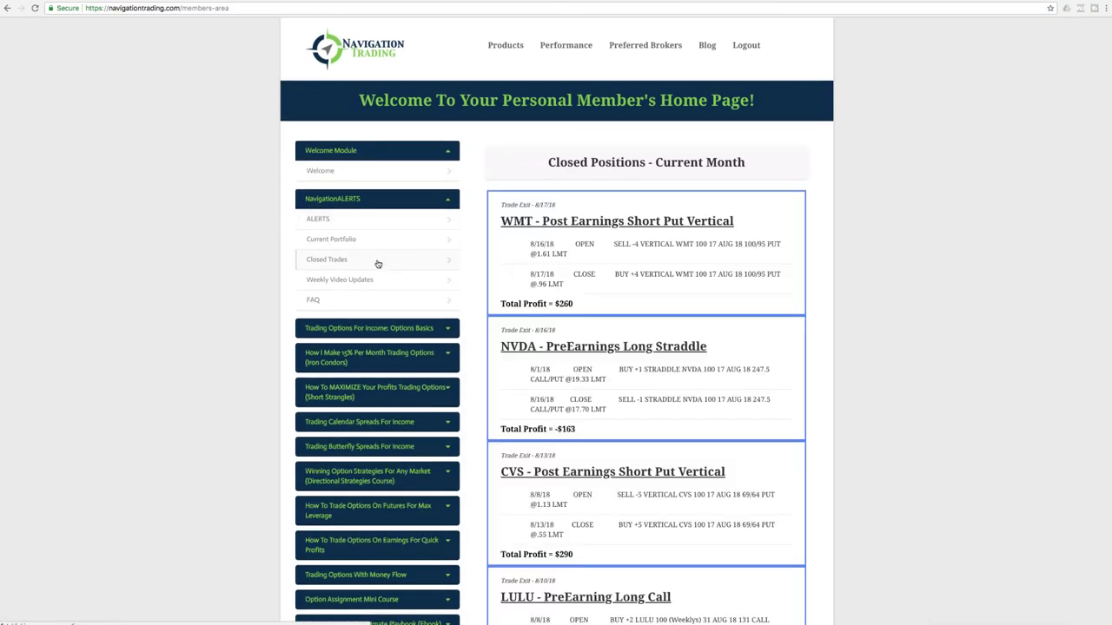
drag(580, 309, 553, 305)
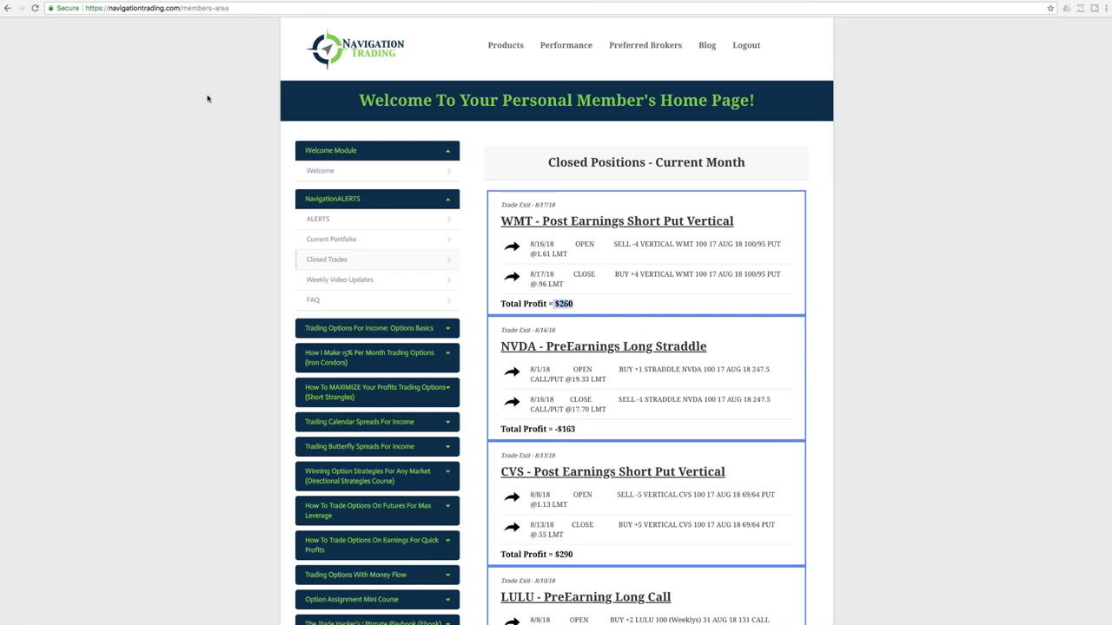
Return to the trade alerts and highlight the NVDA closing trade's PreEarnings Long Straddle description and the comment about taking a small loss
click(390, 227)
scroll(700, 333, down, 5)
scroll(702, 327, up, 3)
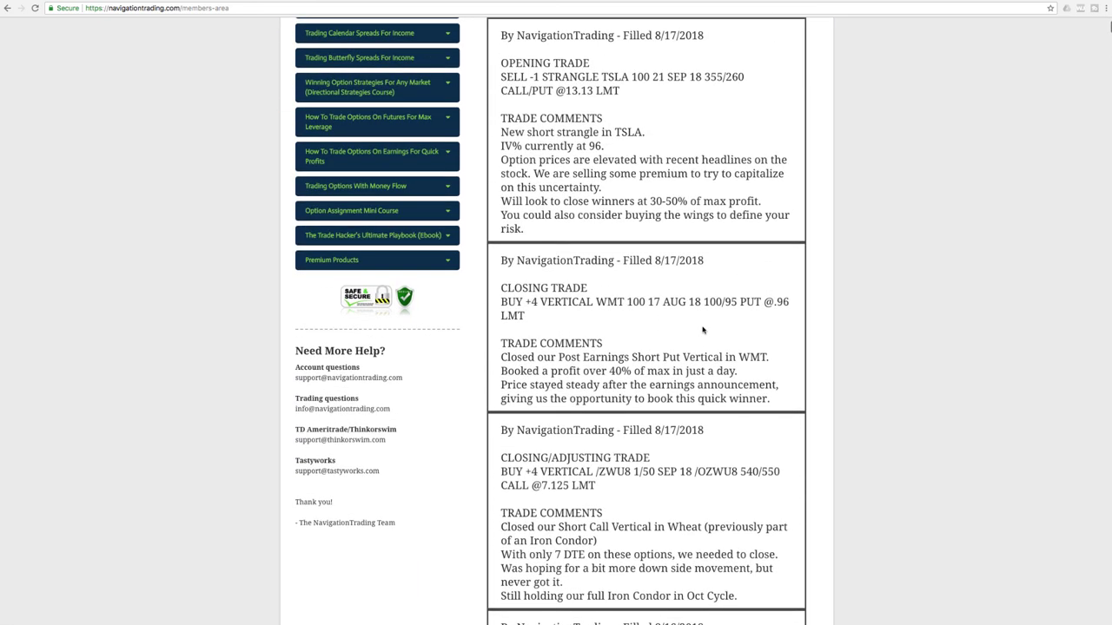
scroll(703, 330, down, 2)
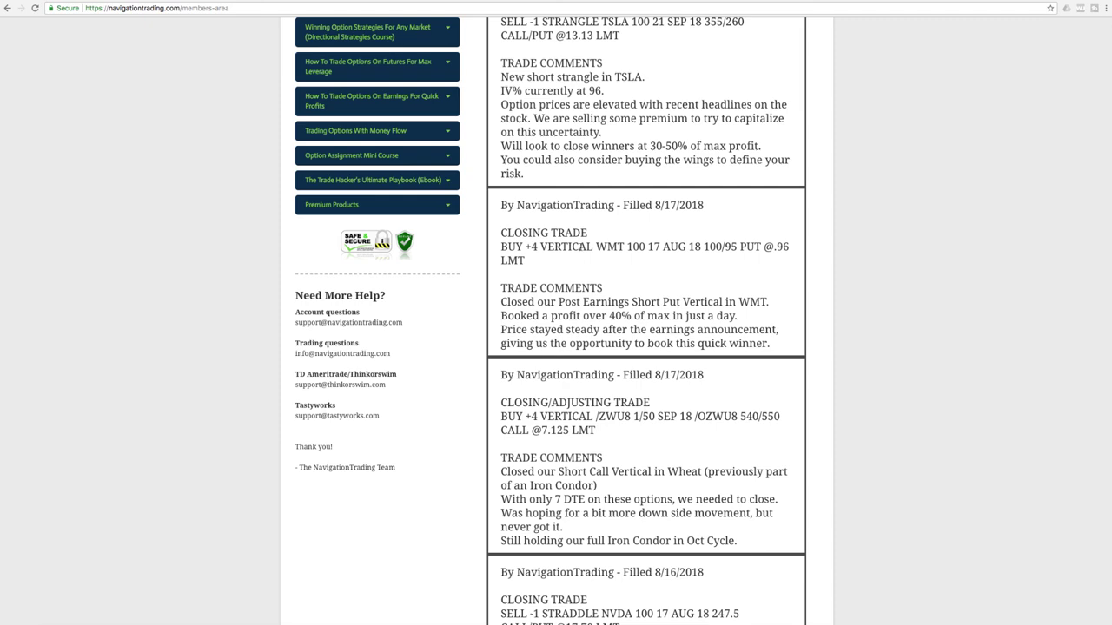
scroll(623, 303, down, 5)
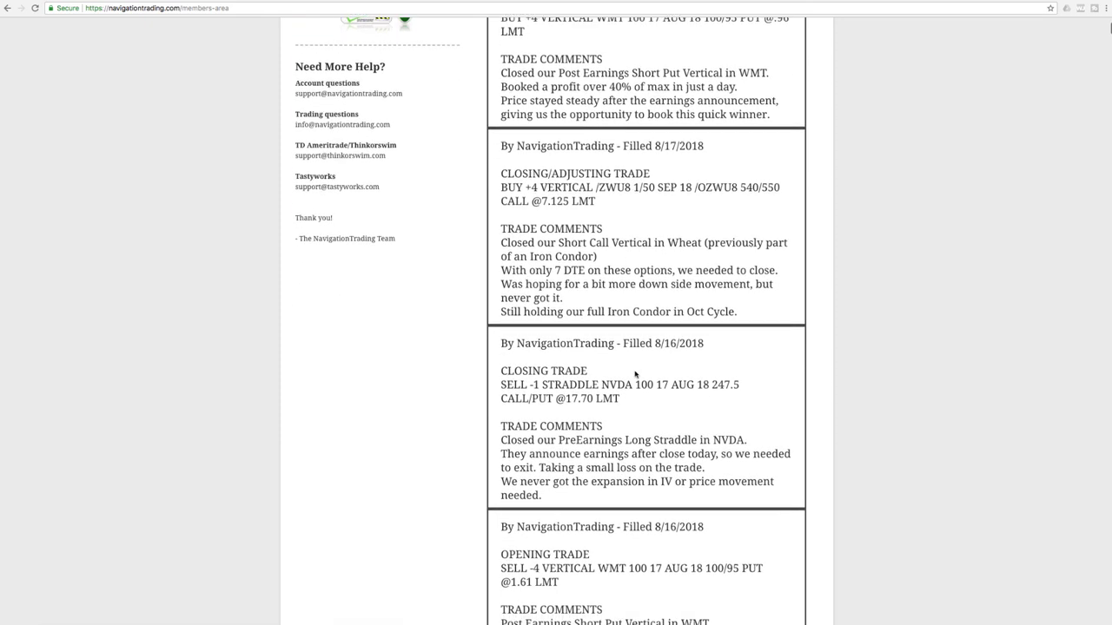
scroll(635, 371, up, 1)
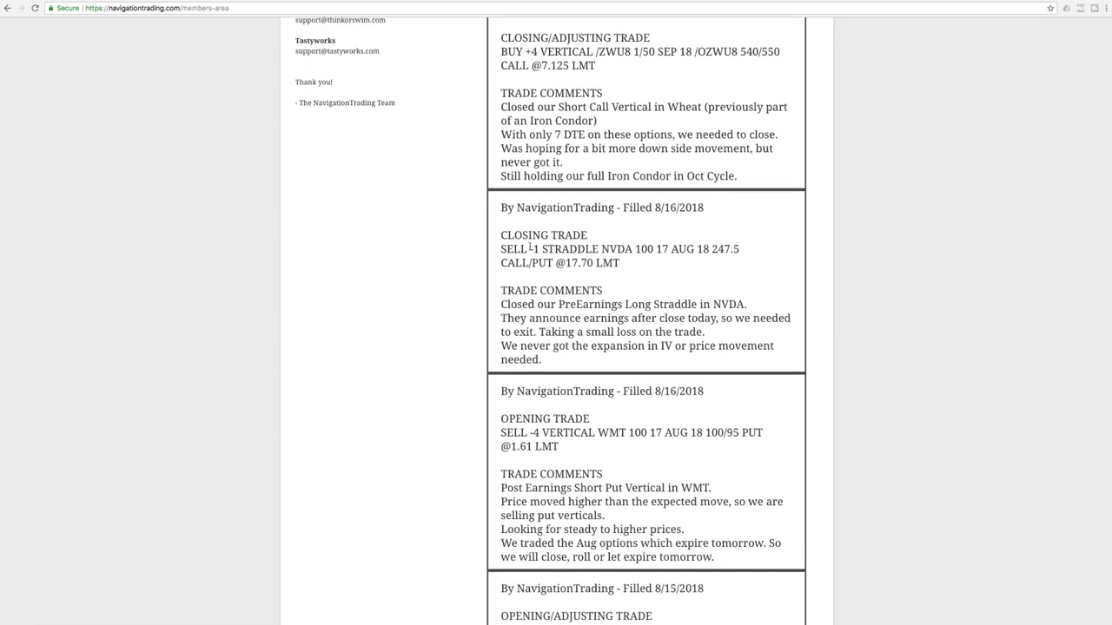
drag(500, 237, 600, 239)
click(617, 248)
drag(559, 305, 792, 306)
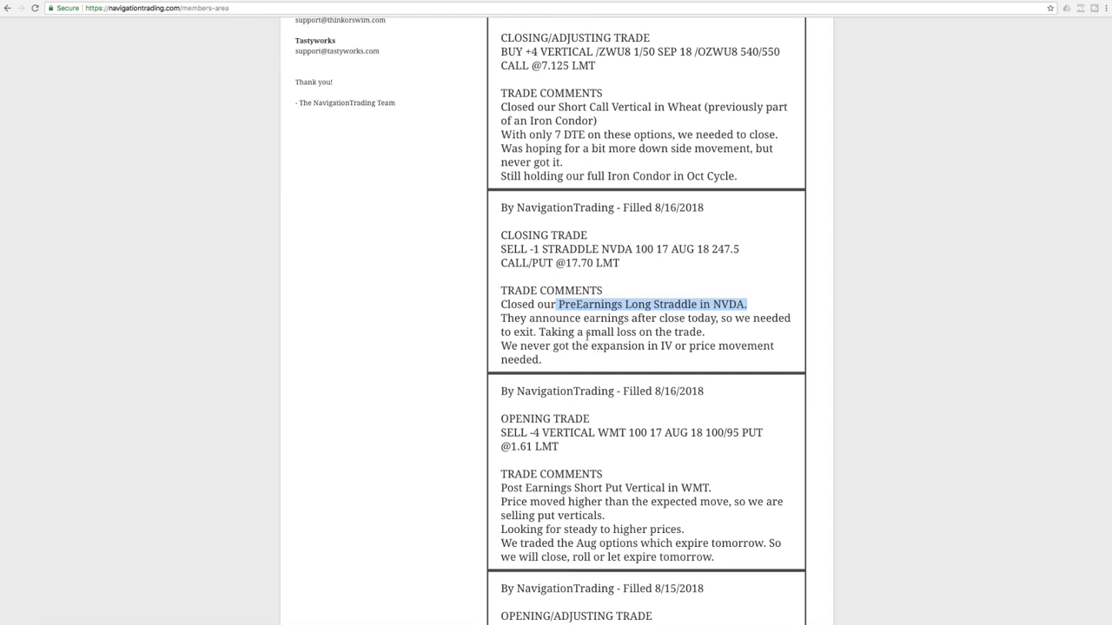
drag(538, 332, 700, 333)
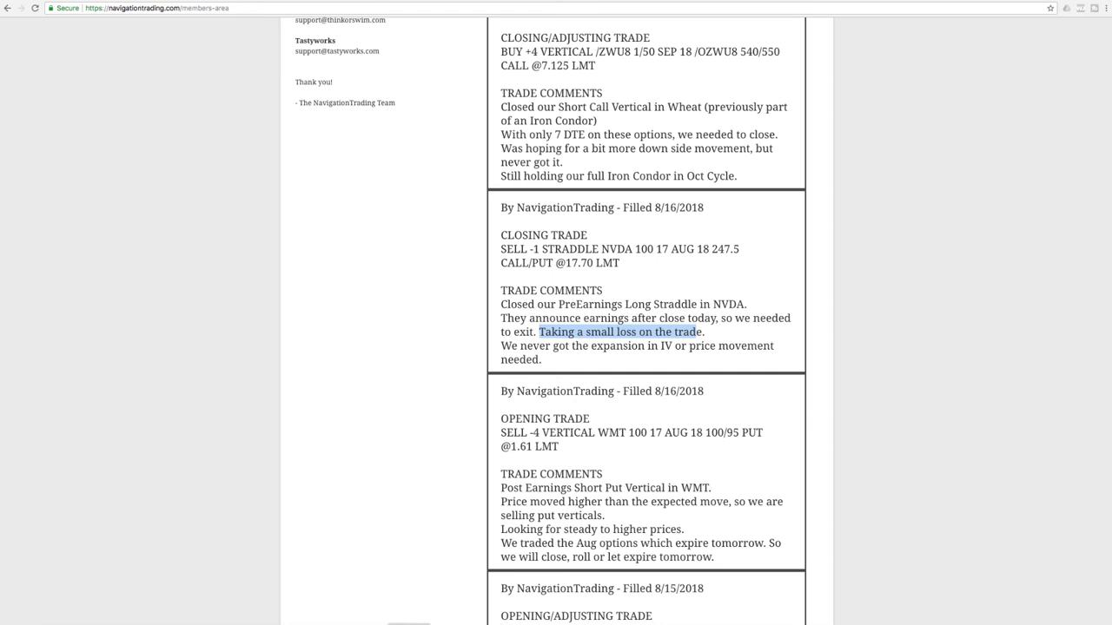
In the wheat closing alert, highlight the /ZW symbol, the 7 DTE reason for closing and the Iron Condor in Oct Cycle
scroll(572, 512, up, 3)
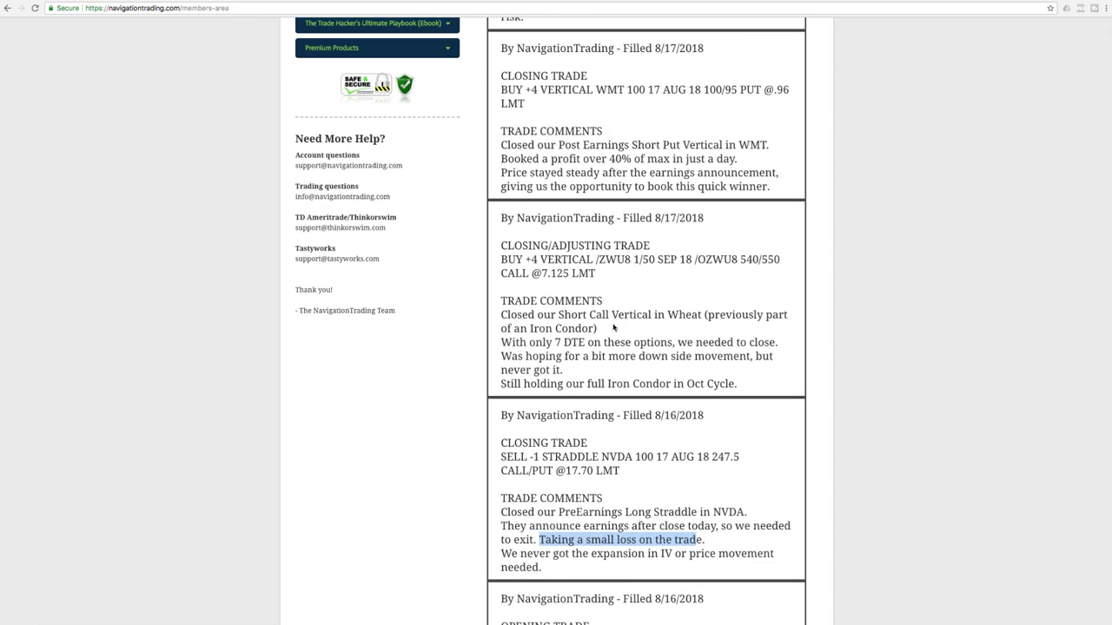
drag(616, 259, 597, 259)
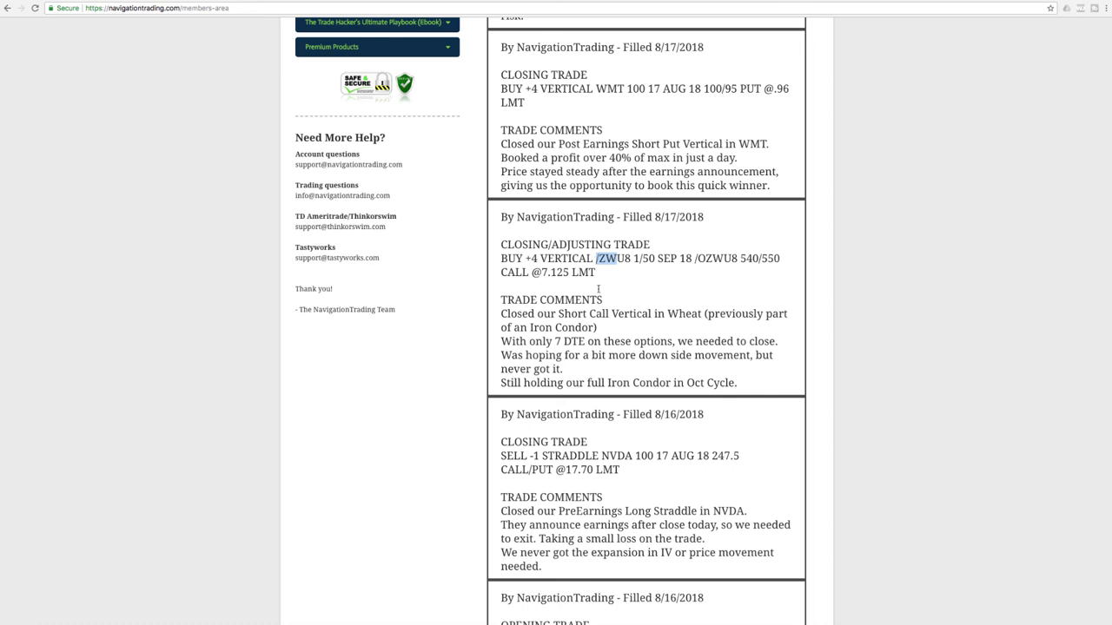
drag(555, 341, 779, 341)
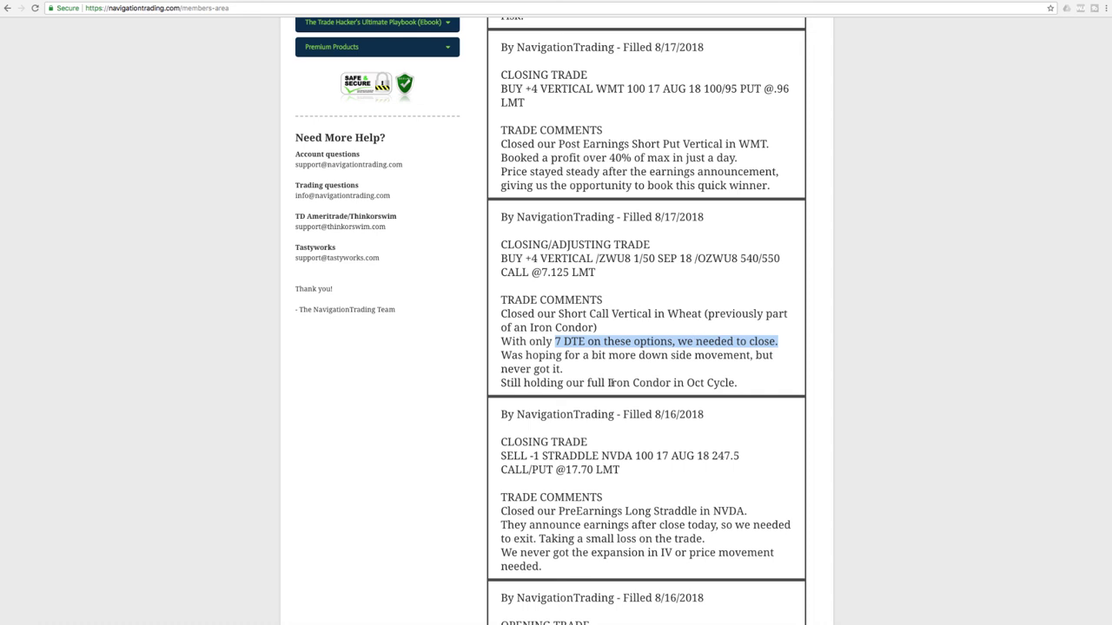
drag(607, 383, 747, 391)
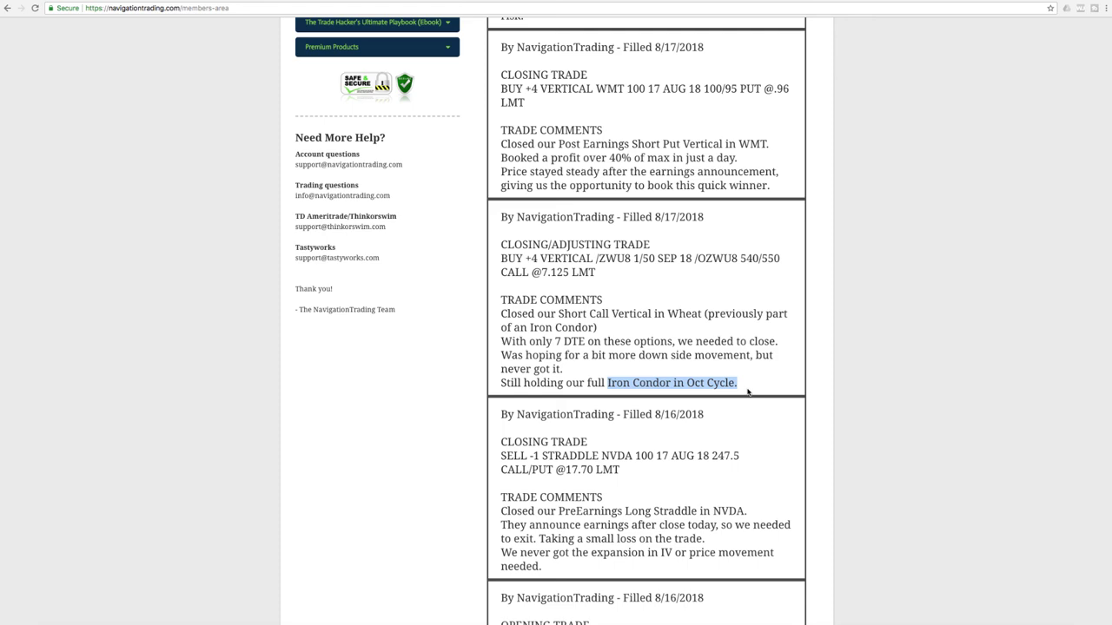
click(658, 379)
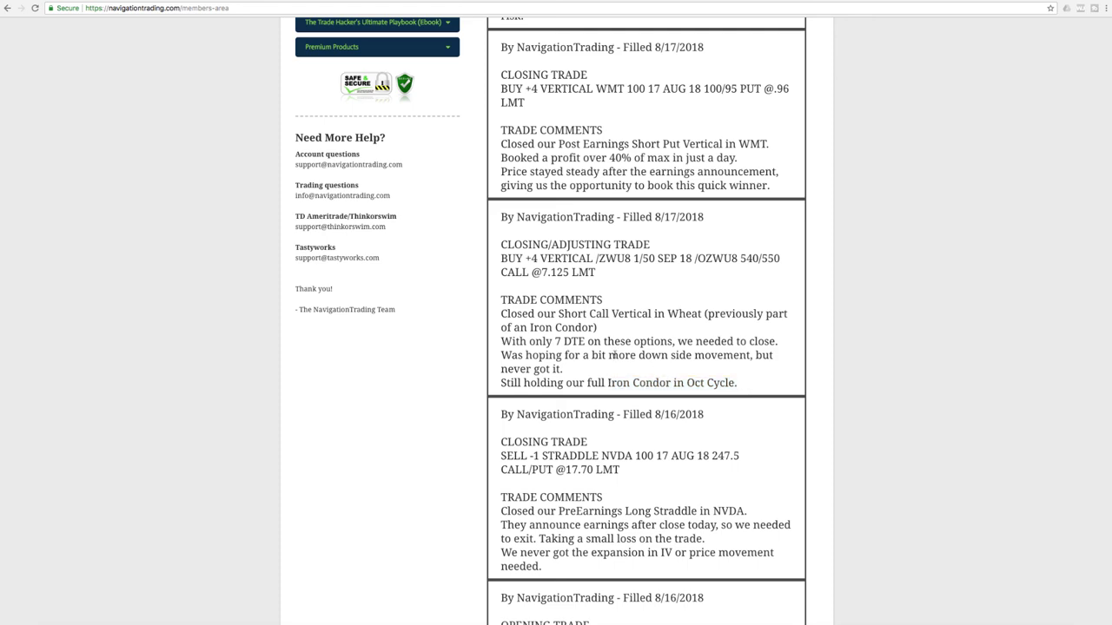
Review the WMT closing alert and highlight the TSLA ticker in the 355/260 short strangle alert
scroll(618, 351, up, 1)
scroll(619, 352, up, 5)
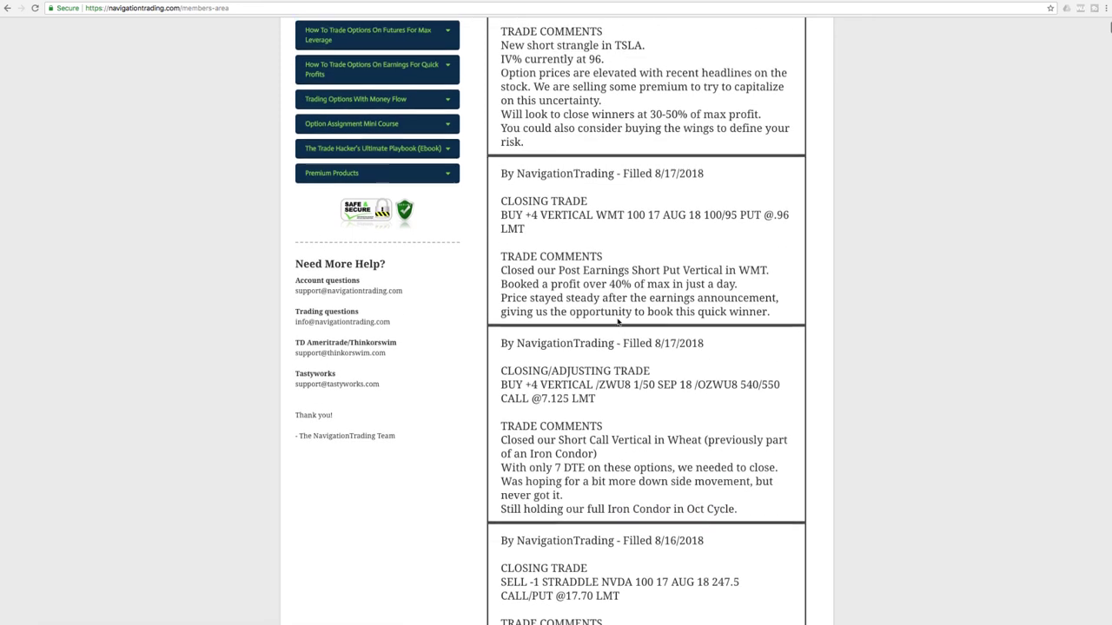
drag(501, 223, 642, 255)
click(641, 255)
scroll(642, 255, up, 8)
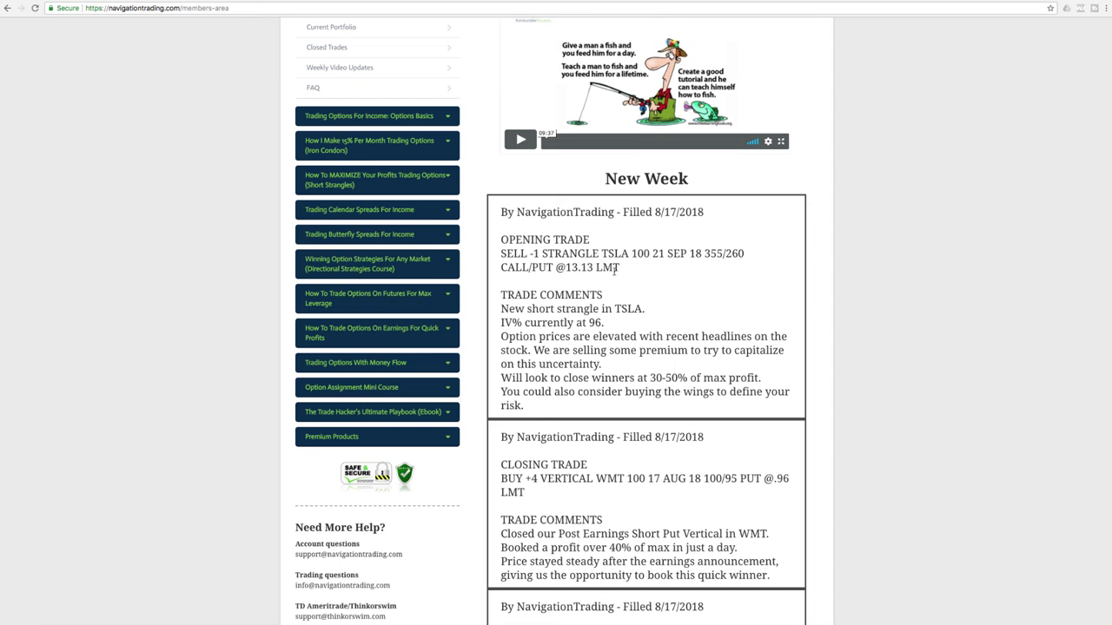
drag(601, 253, 629, 253)
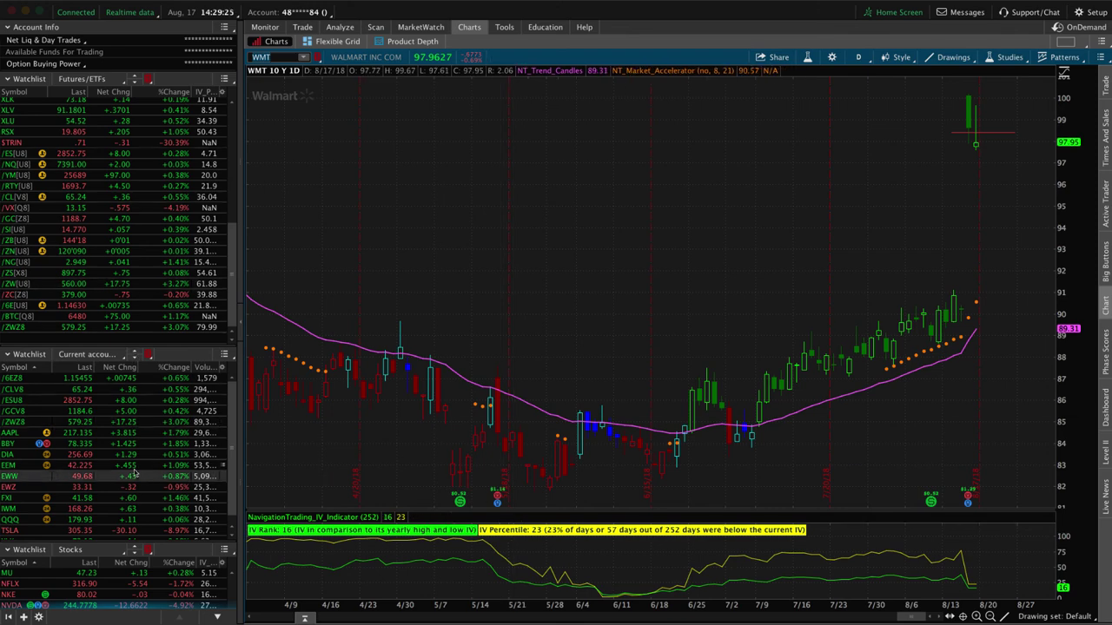
In thinkorswim, view the TSLA price chart with its IV indicator and the risk profile of the TSLA position
click(130, 530)
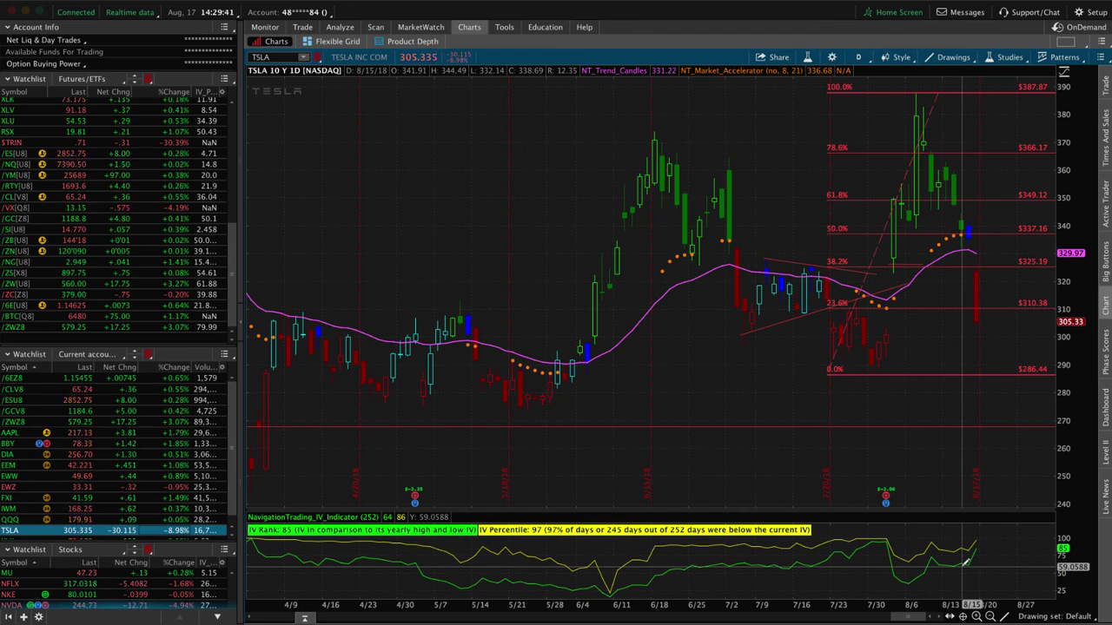
click(344, 27)
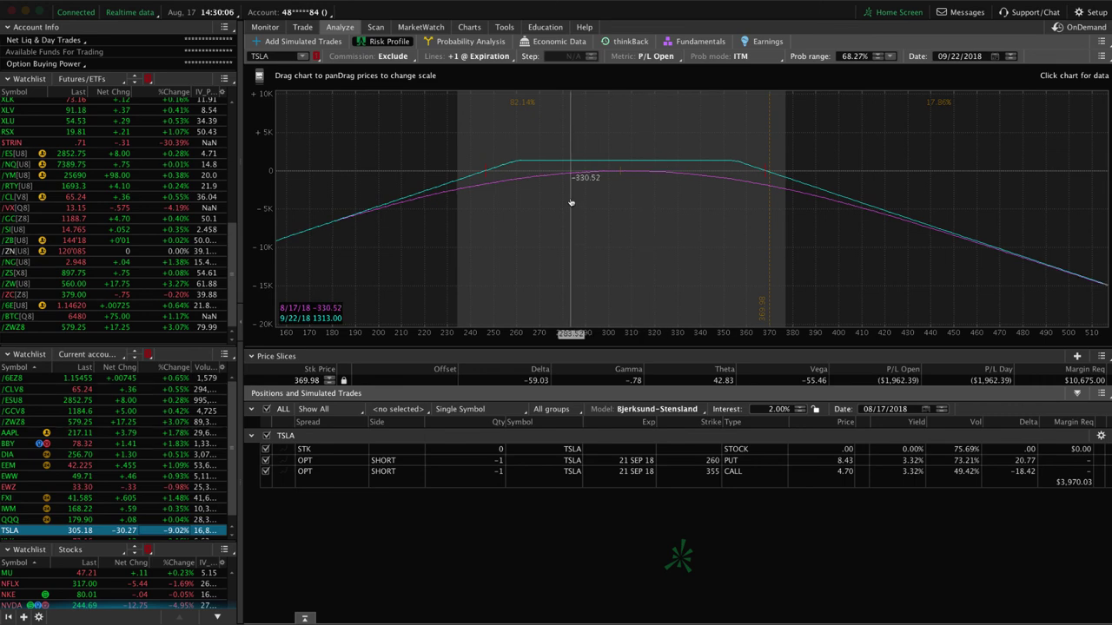
Return to the TSLA chart and remove the Fibonacci retracement drawing
click(470, 28)
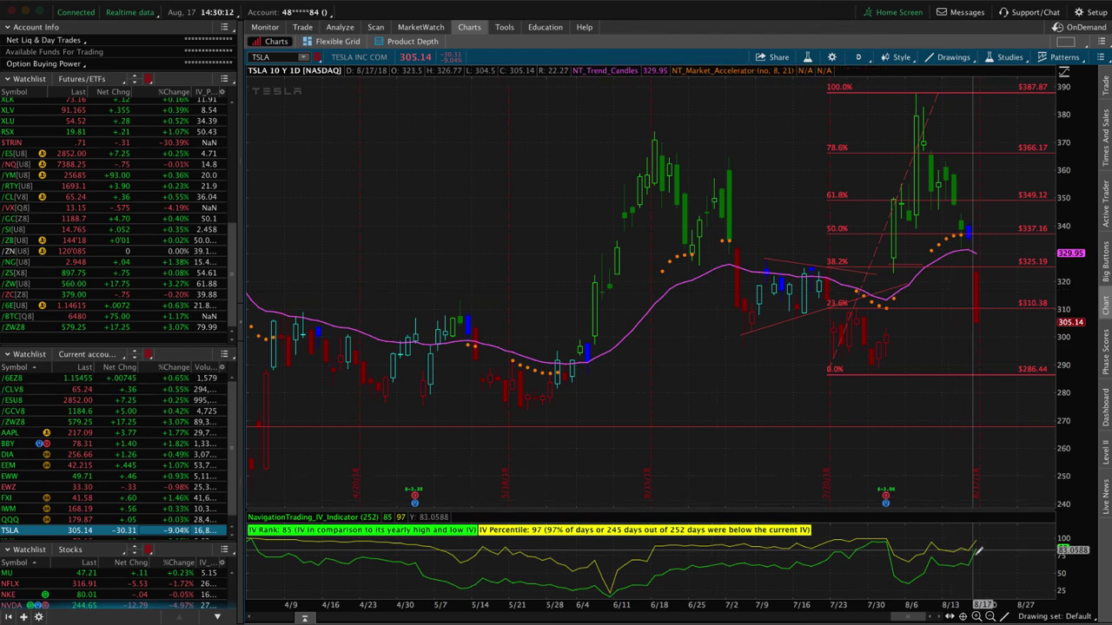
right_click(969, 377)
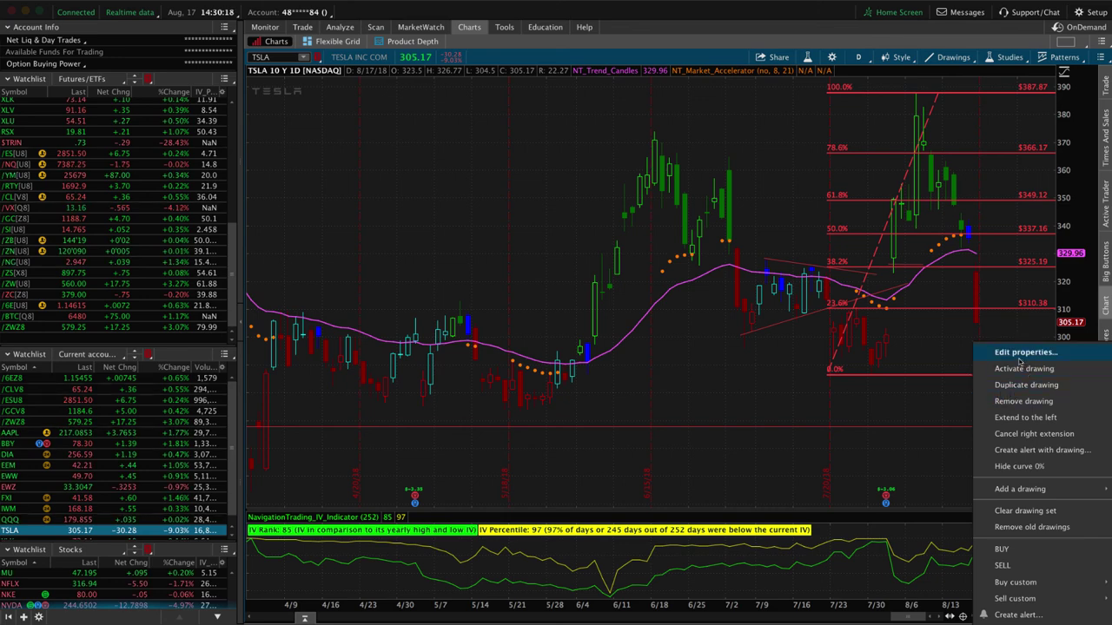
click(1024, 401)
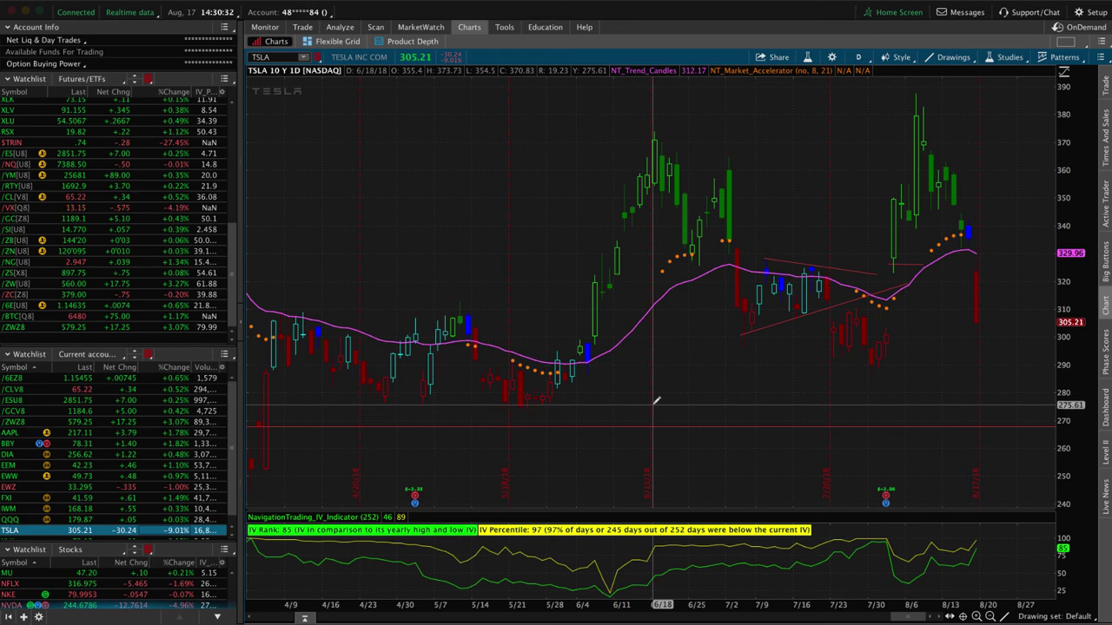
Open the /6EZ8 risk profile, then stretch its price scale and pan to the area around the strangle's strikes
click(35, 378)
scroll(335, 328, down, 3)
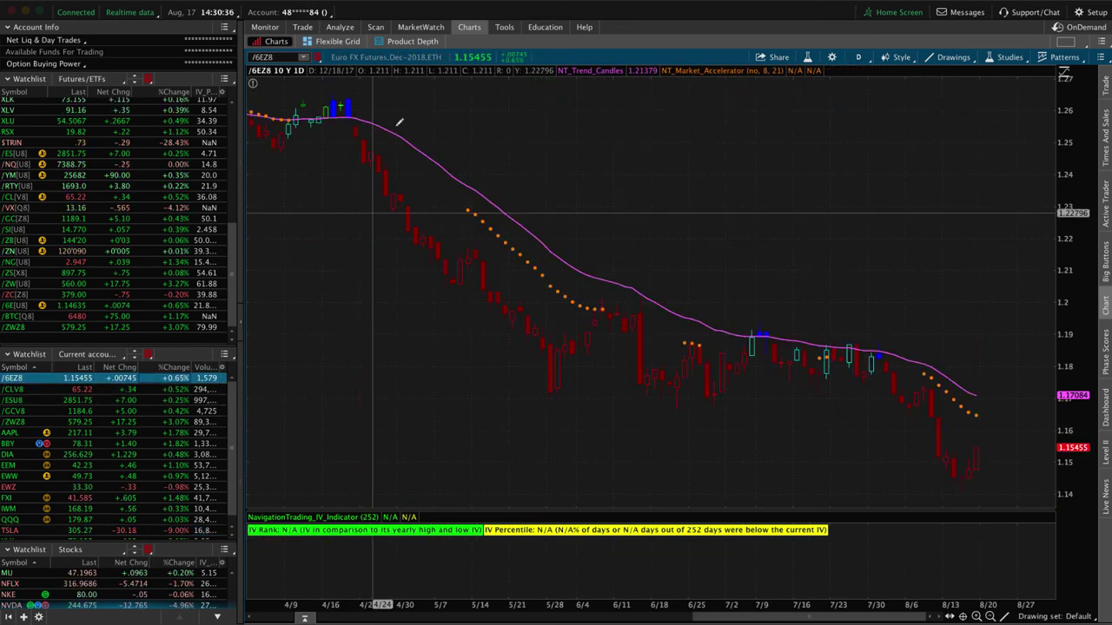
click(339, 27)
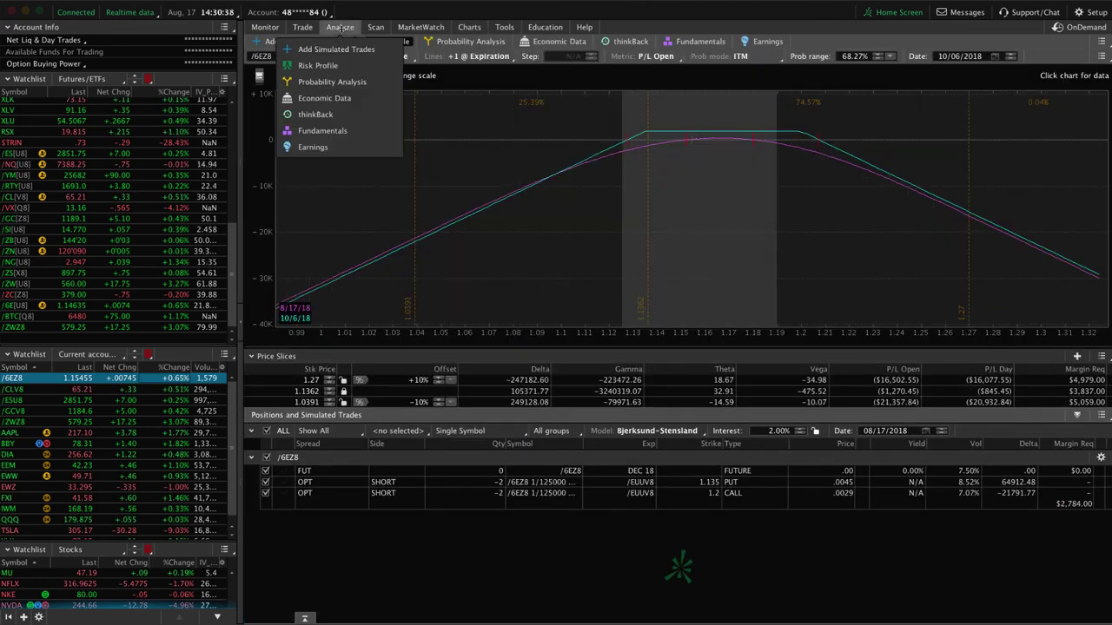
drag(759, 336, 860, 333)
drag(583, 285, 489, 286)
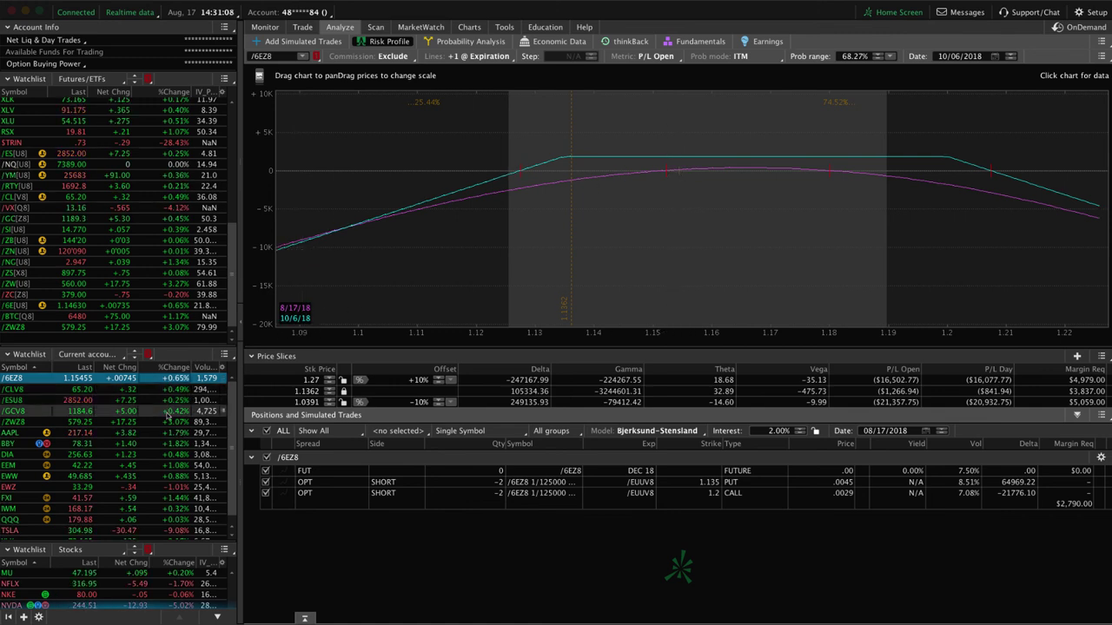
Show the AAPL risk profile and adjust its price range around the 195/205 put vertical
click(174, 433)
drag(514, 182, 700, 163)
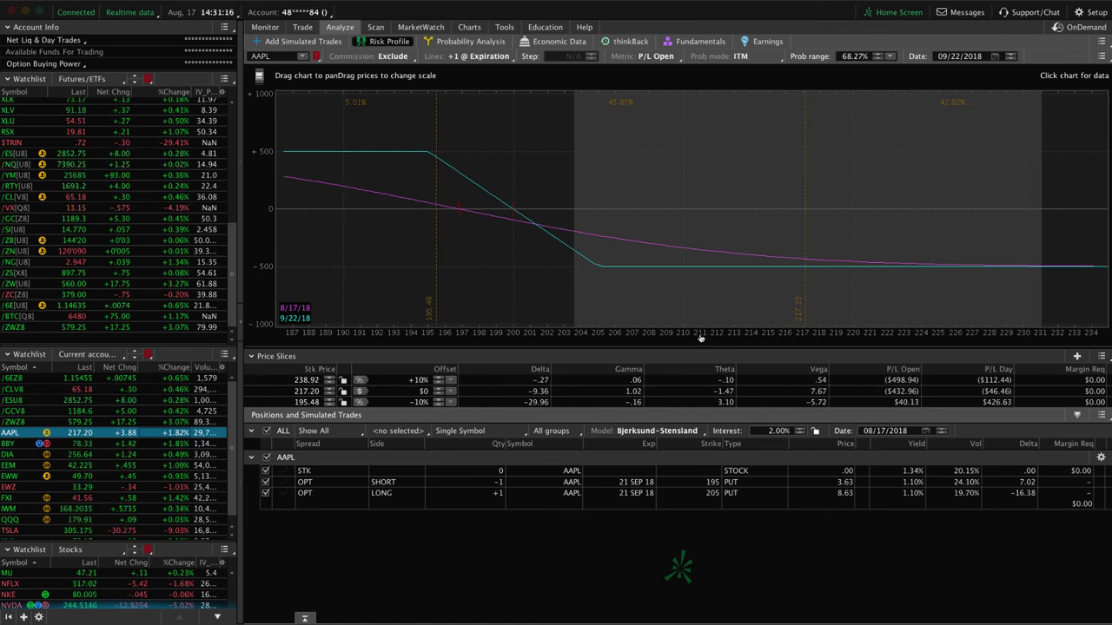
drag(684, 334, 722, 312)
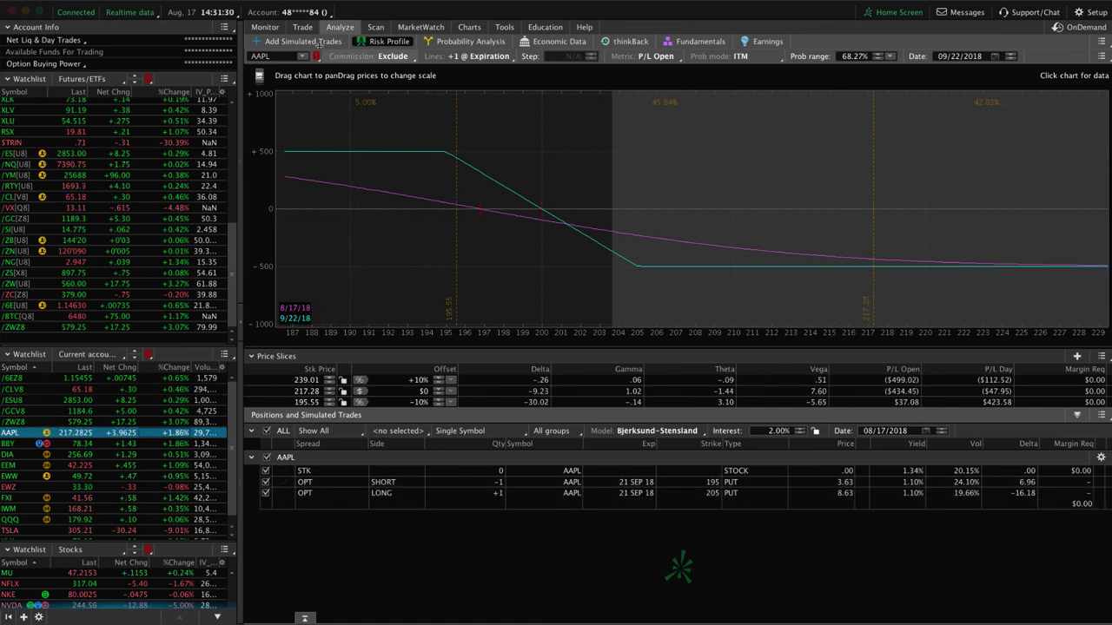
Switch from the AAPL risk profile to the AAPL price chart
mouse_move(304, 29)
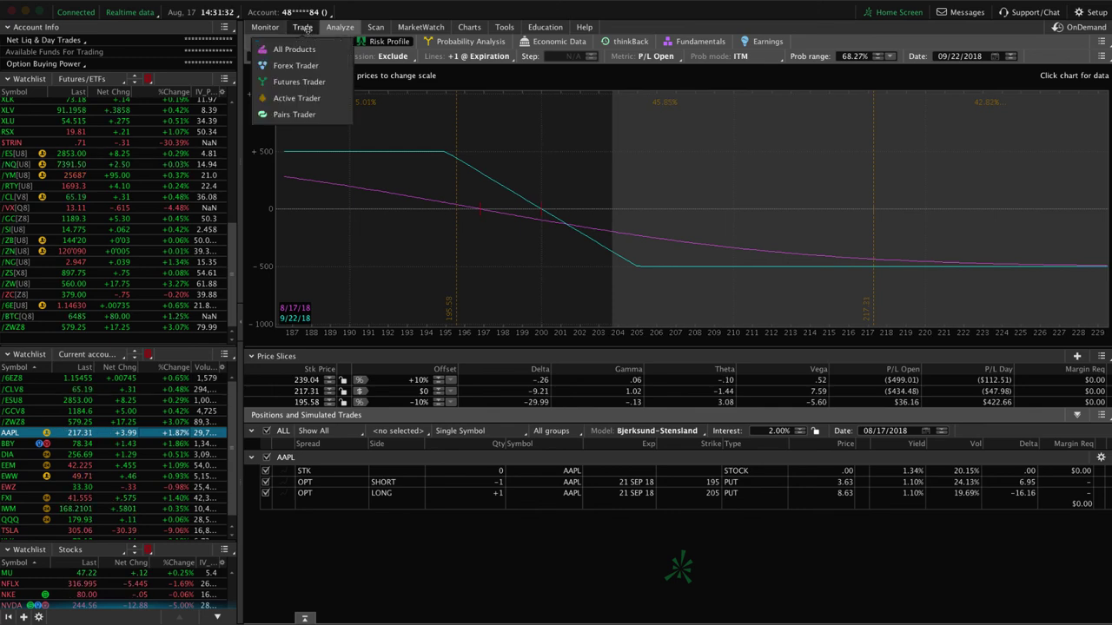
click(469, 28)
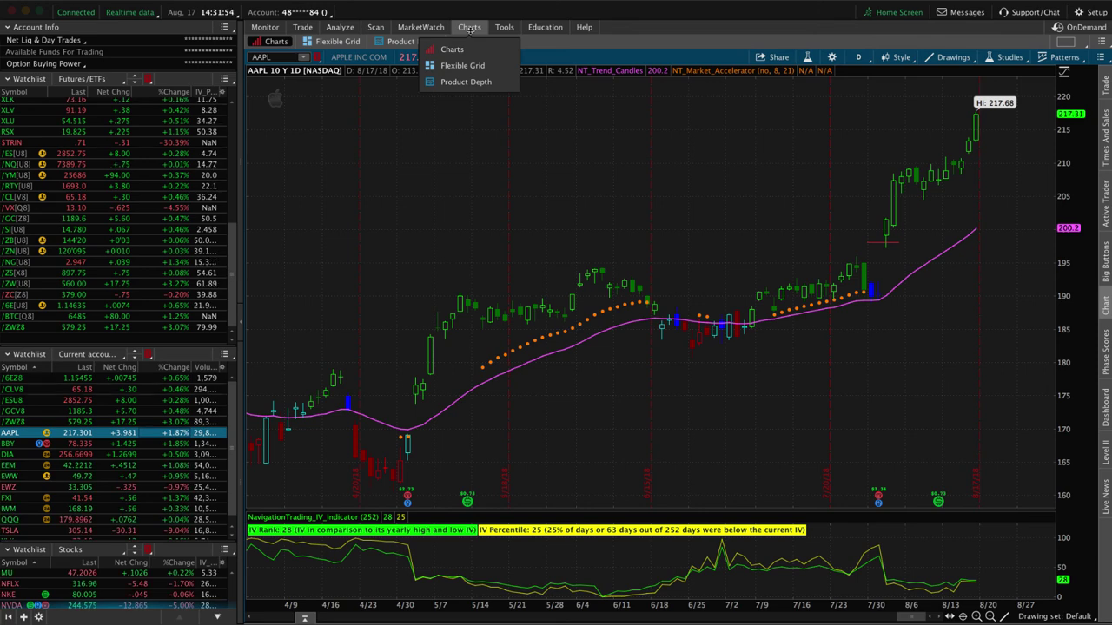
click(469, 28)
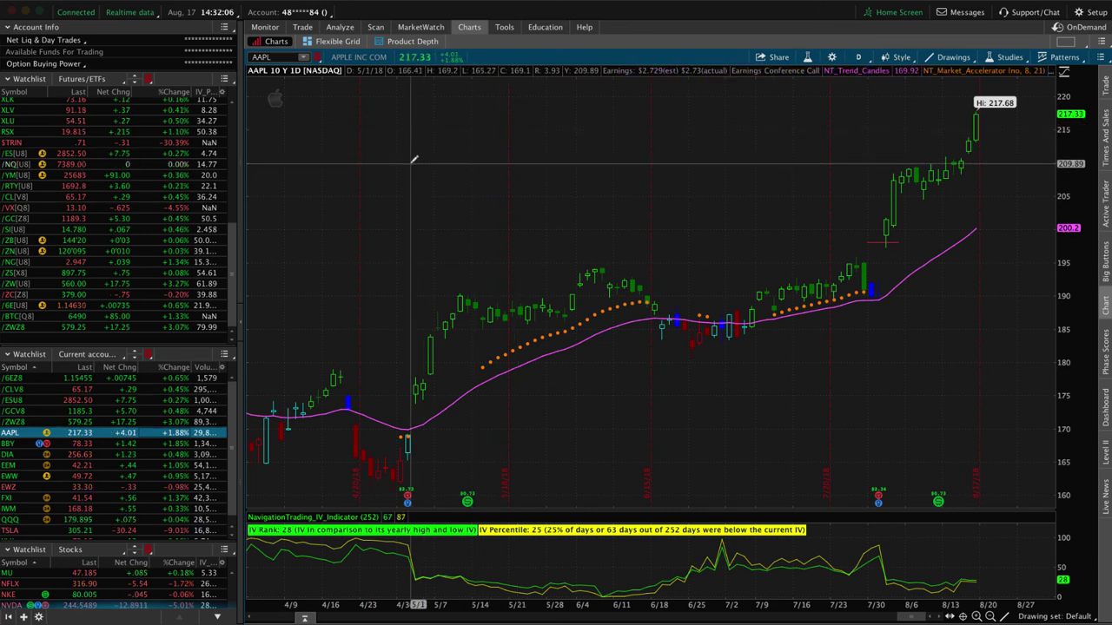
Bring up the DIA price chart, then switch to the risk profile of the DIA position
click(183, 454)
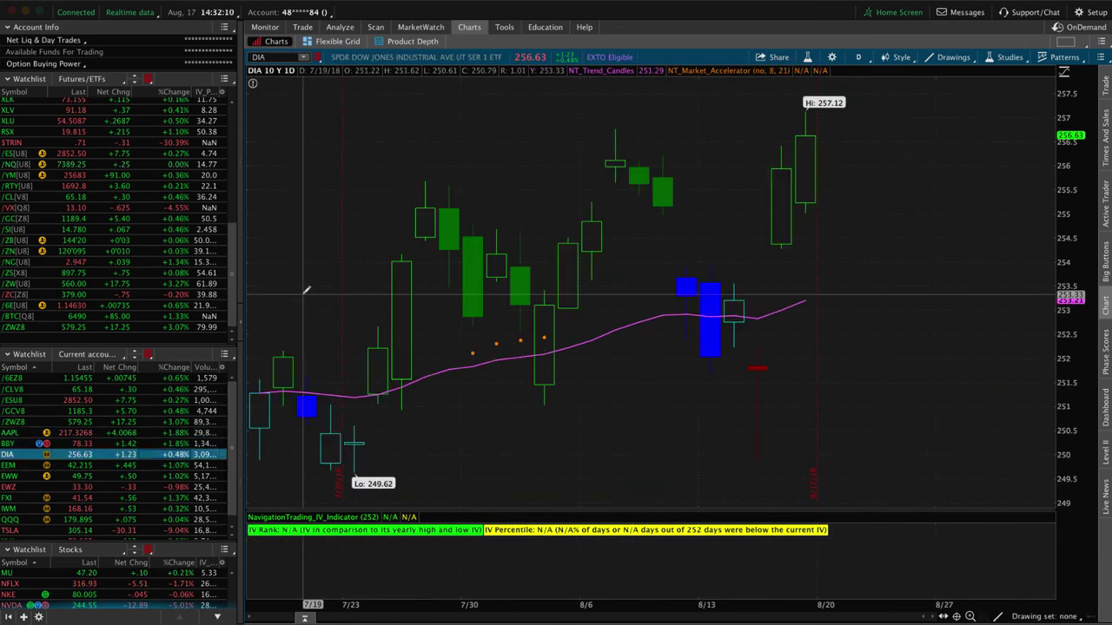
click(340, 27)
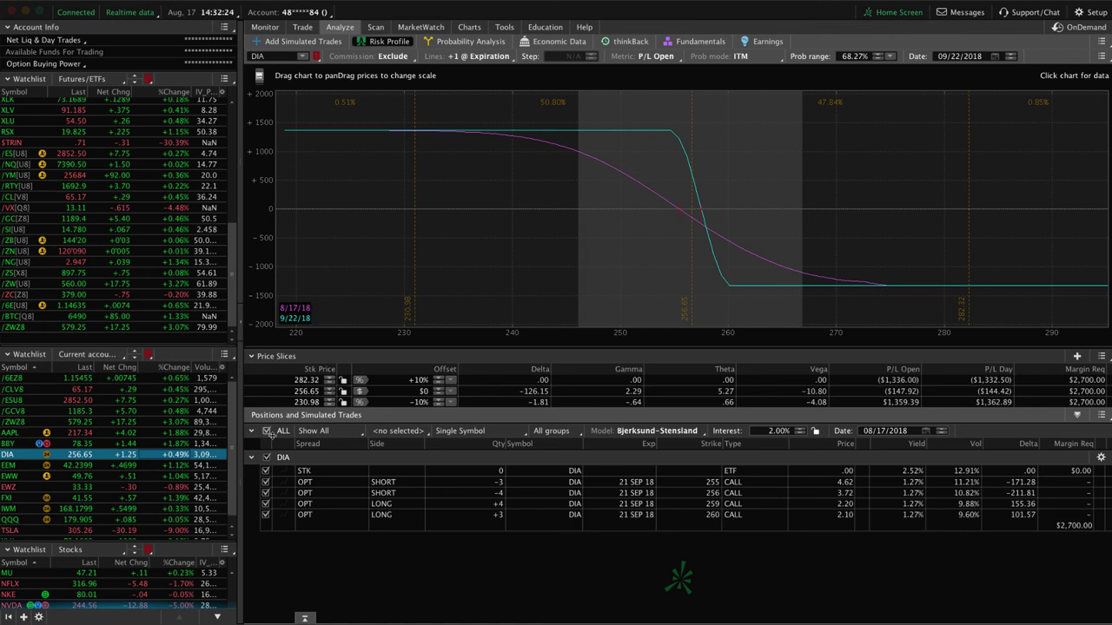
Show the EWW risk profile and stretch its price scale around the 48 call and 50 put, then view the EWW price chart
click(178, 476)
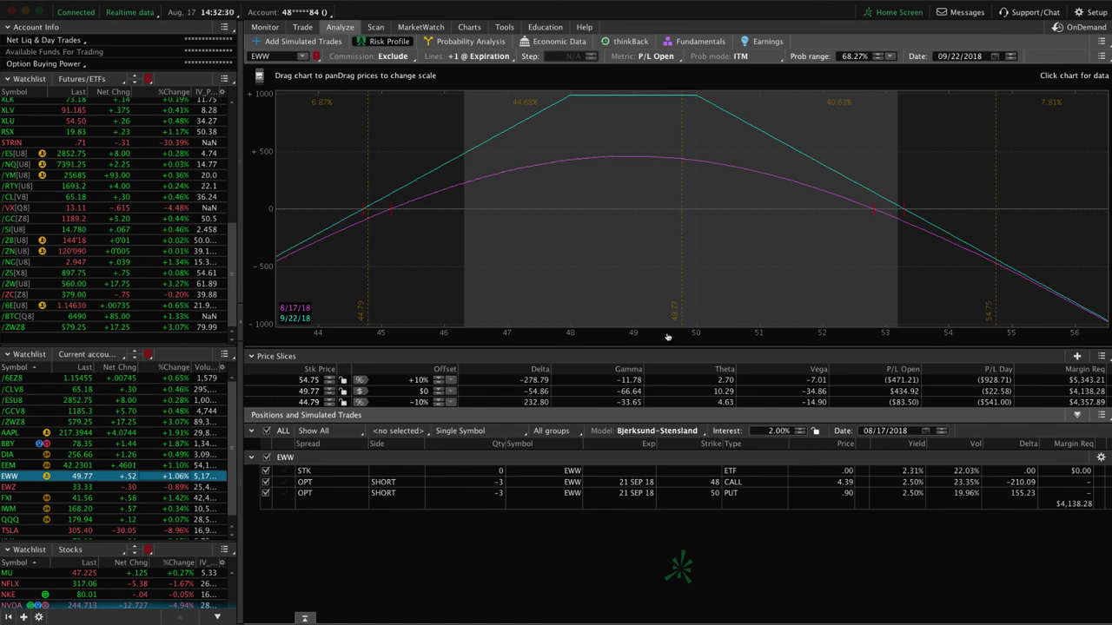
drag(720, 334, 565, 298)
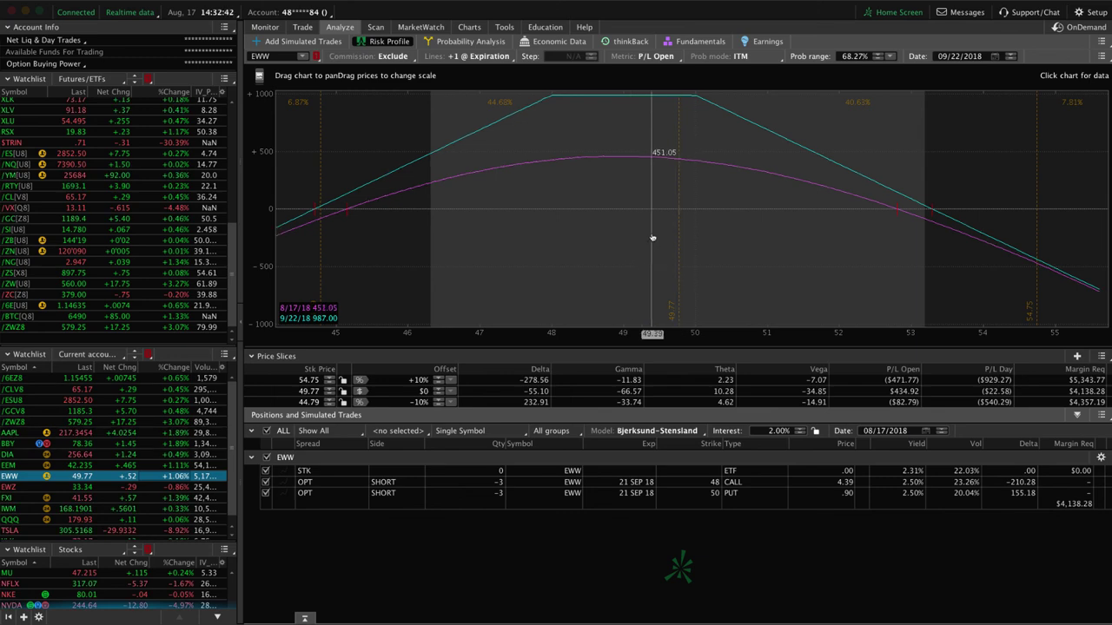
click(469, 27)
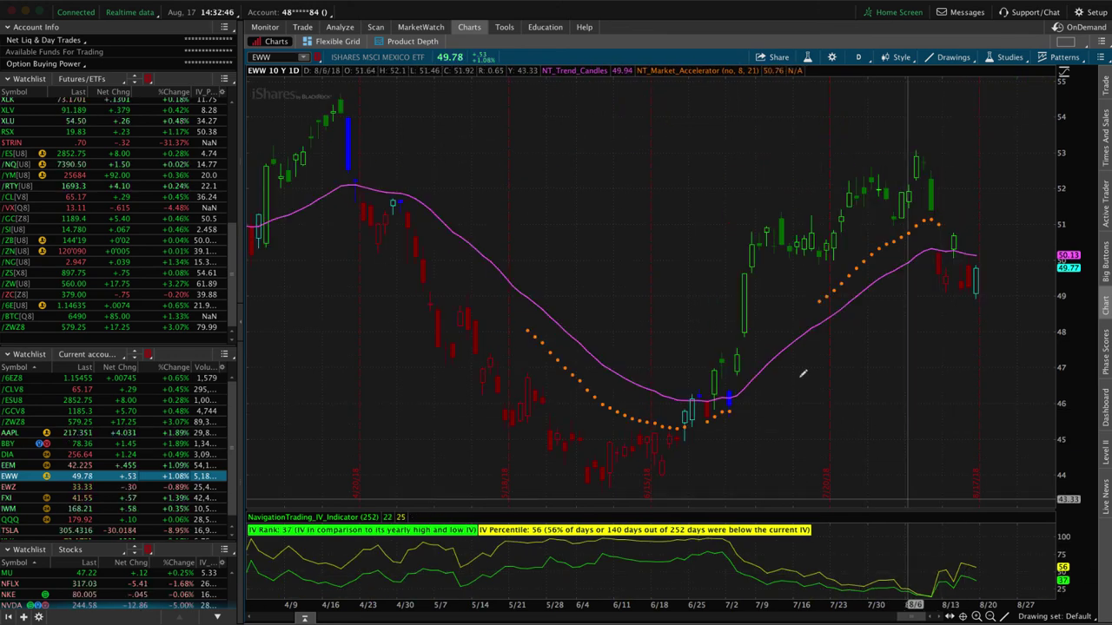
Return from the EWW price chart to the risk profile view and show the EWZ position's risk profile
click(340, 27)
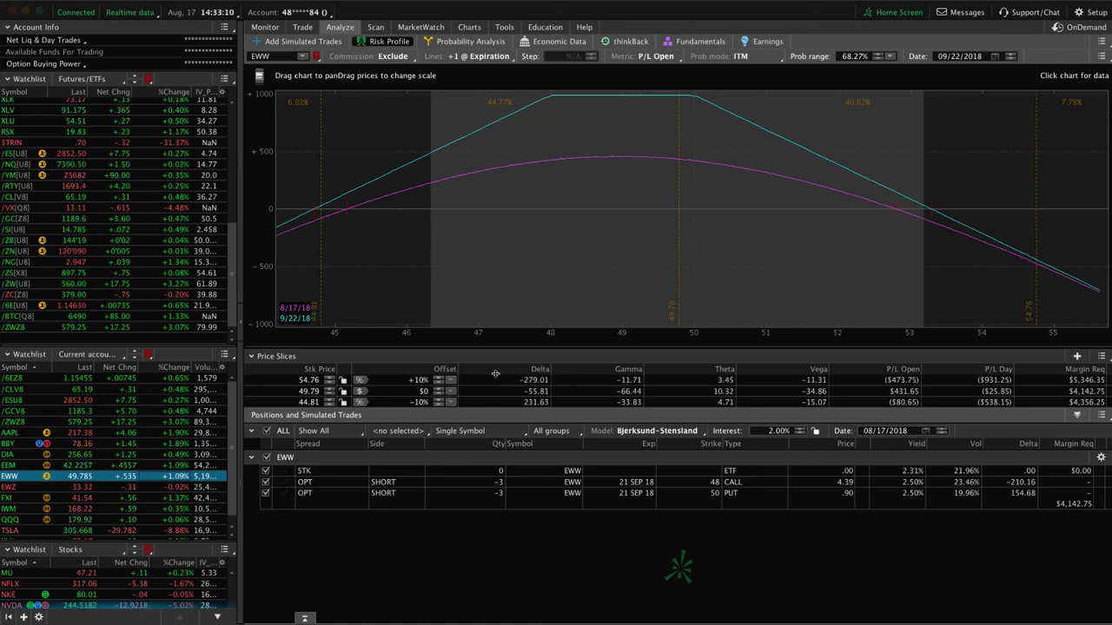
scroll(173, 469, down, 1)
click(172, 481)
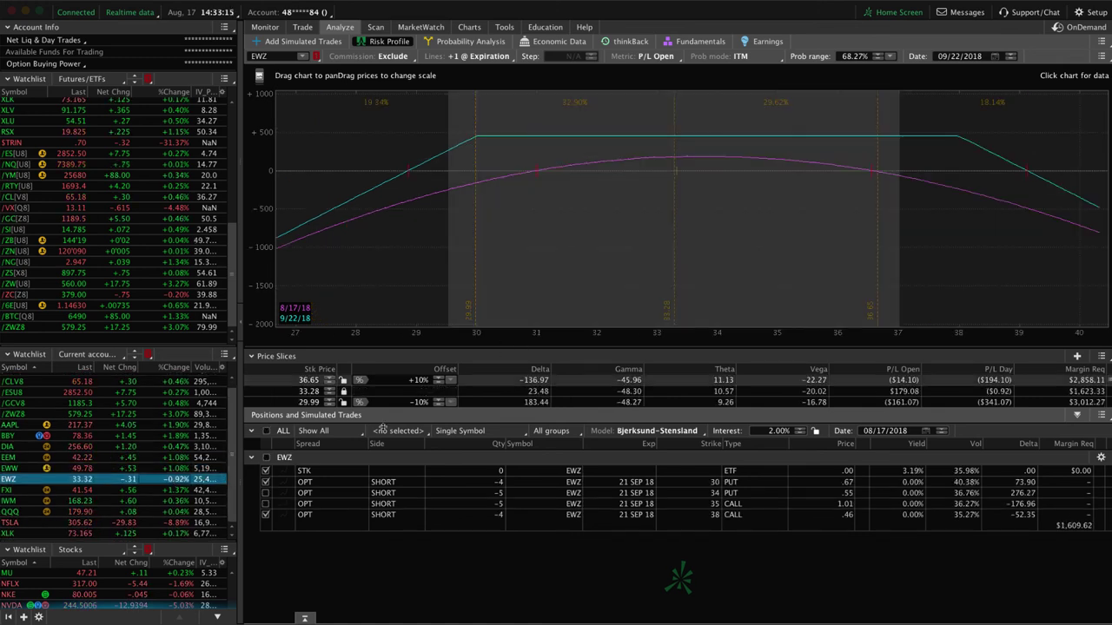
Show the IWM risk profile and exclude the short 167 call and long 170 call from it
click(178, 501)
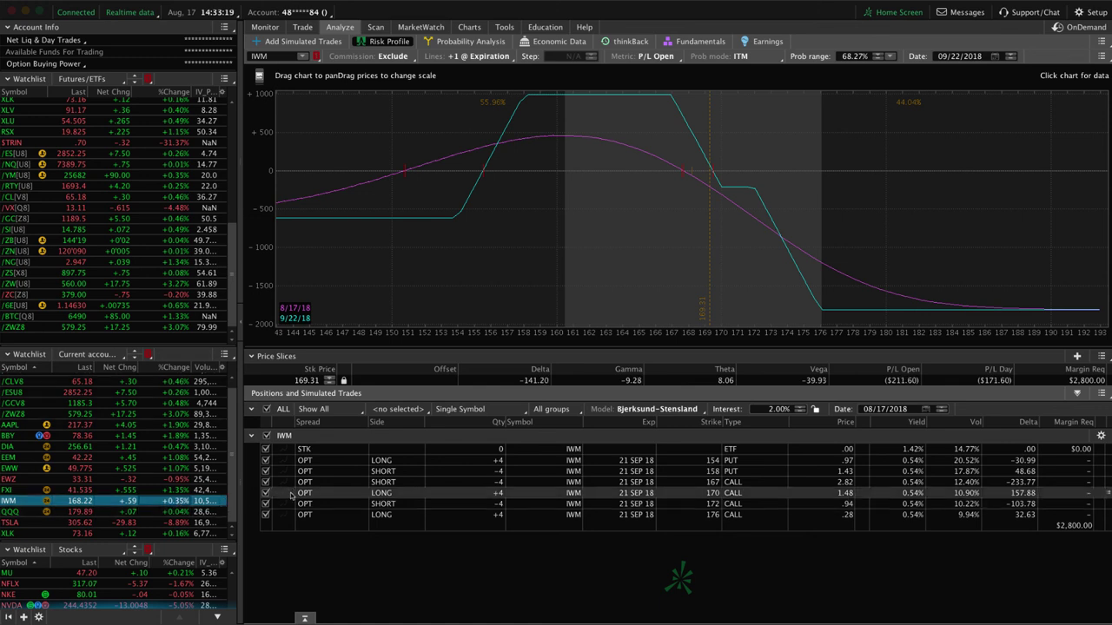
click(265, 482)
click(265, 492)
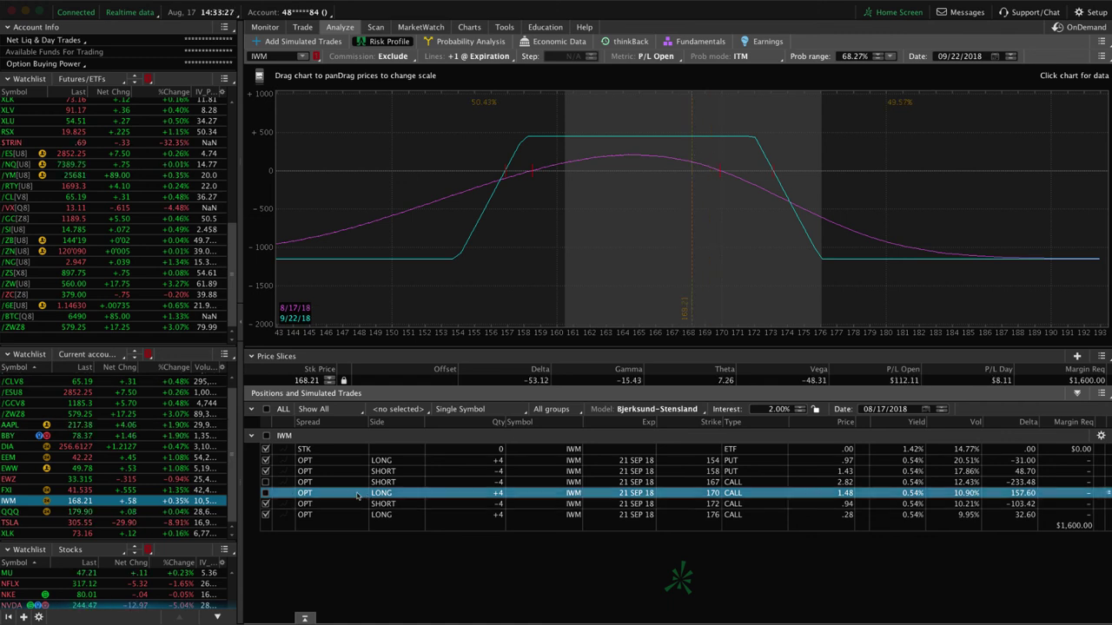
Isolate the 167/170 call vertical in the IWM risk profile by excluding the 154/158 puts and the 172/176 calls
click(266, 460)
click(266, 471)
click(266, 482)
click(266, 493)
click(266, 504)
click(266, 514)
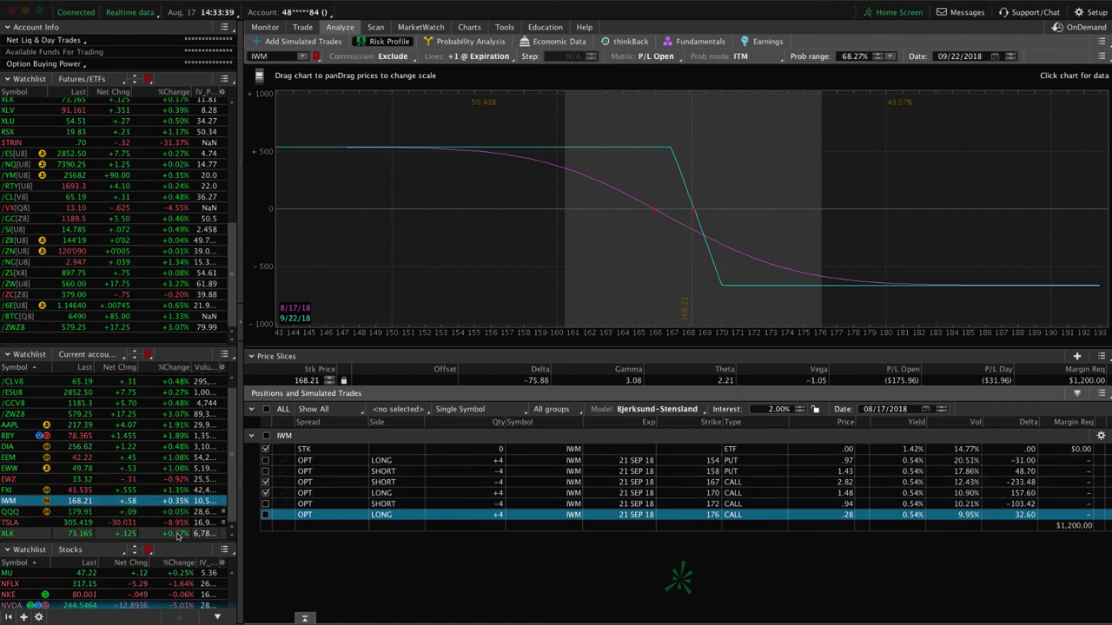
Show the XLK risk profile and stretch its price scale around the 73/77 put vertical
click(178, 534)
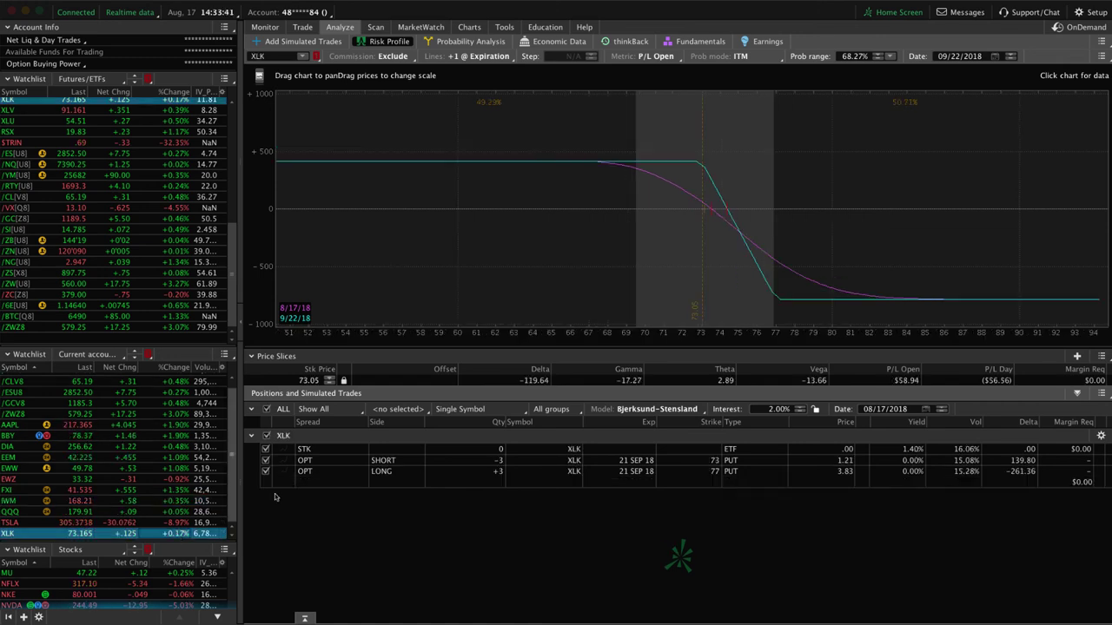
drag(742, 346, 699, 333)
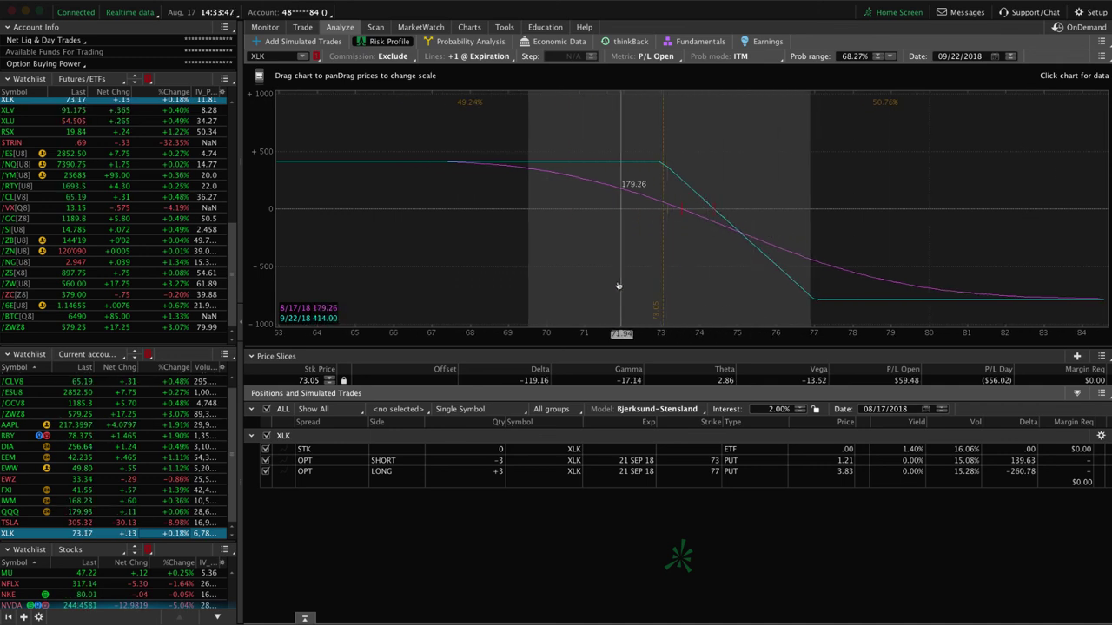